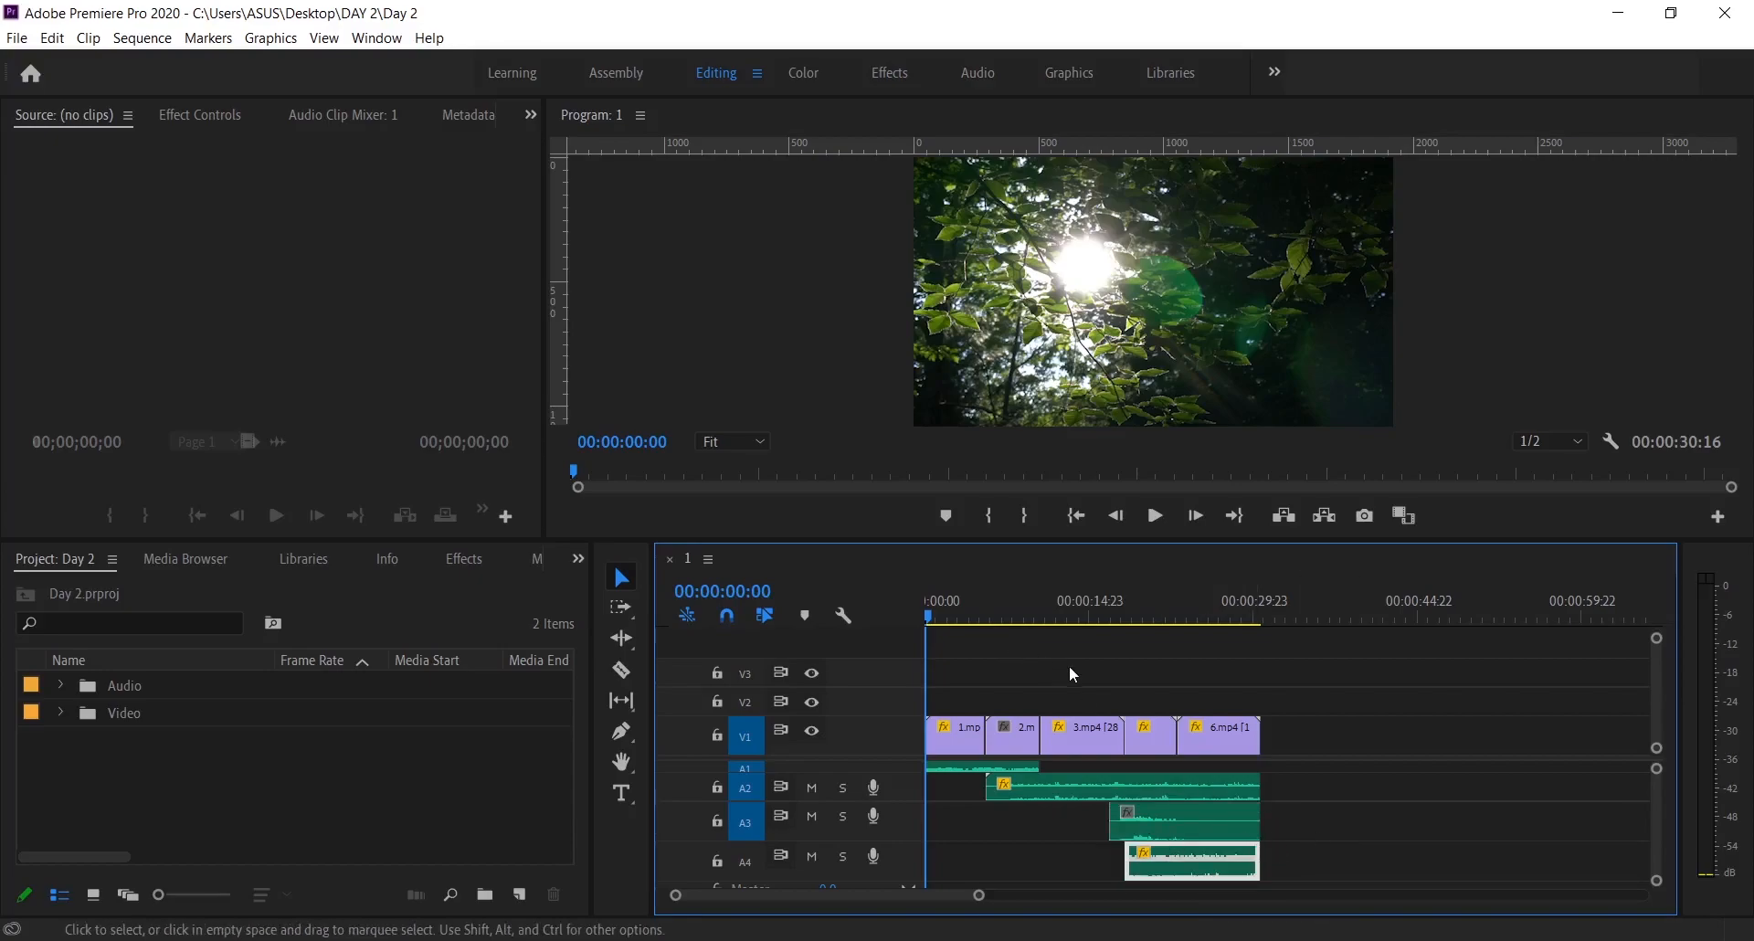
Marquee-select groups of clips across the tracks, and trim the end of 6.mp4 on V1 back to about 00:00:26.
left_click_drag(1070, 667, 1261, 868)
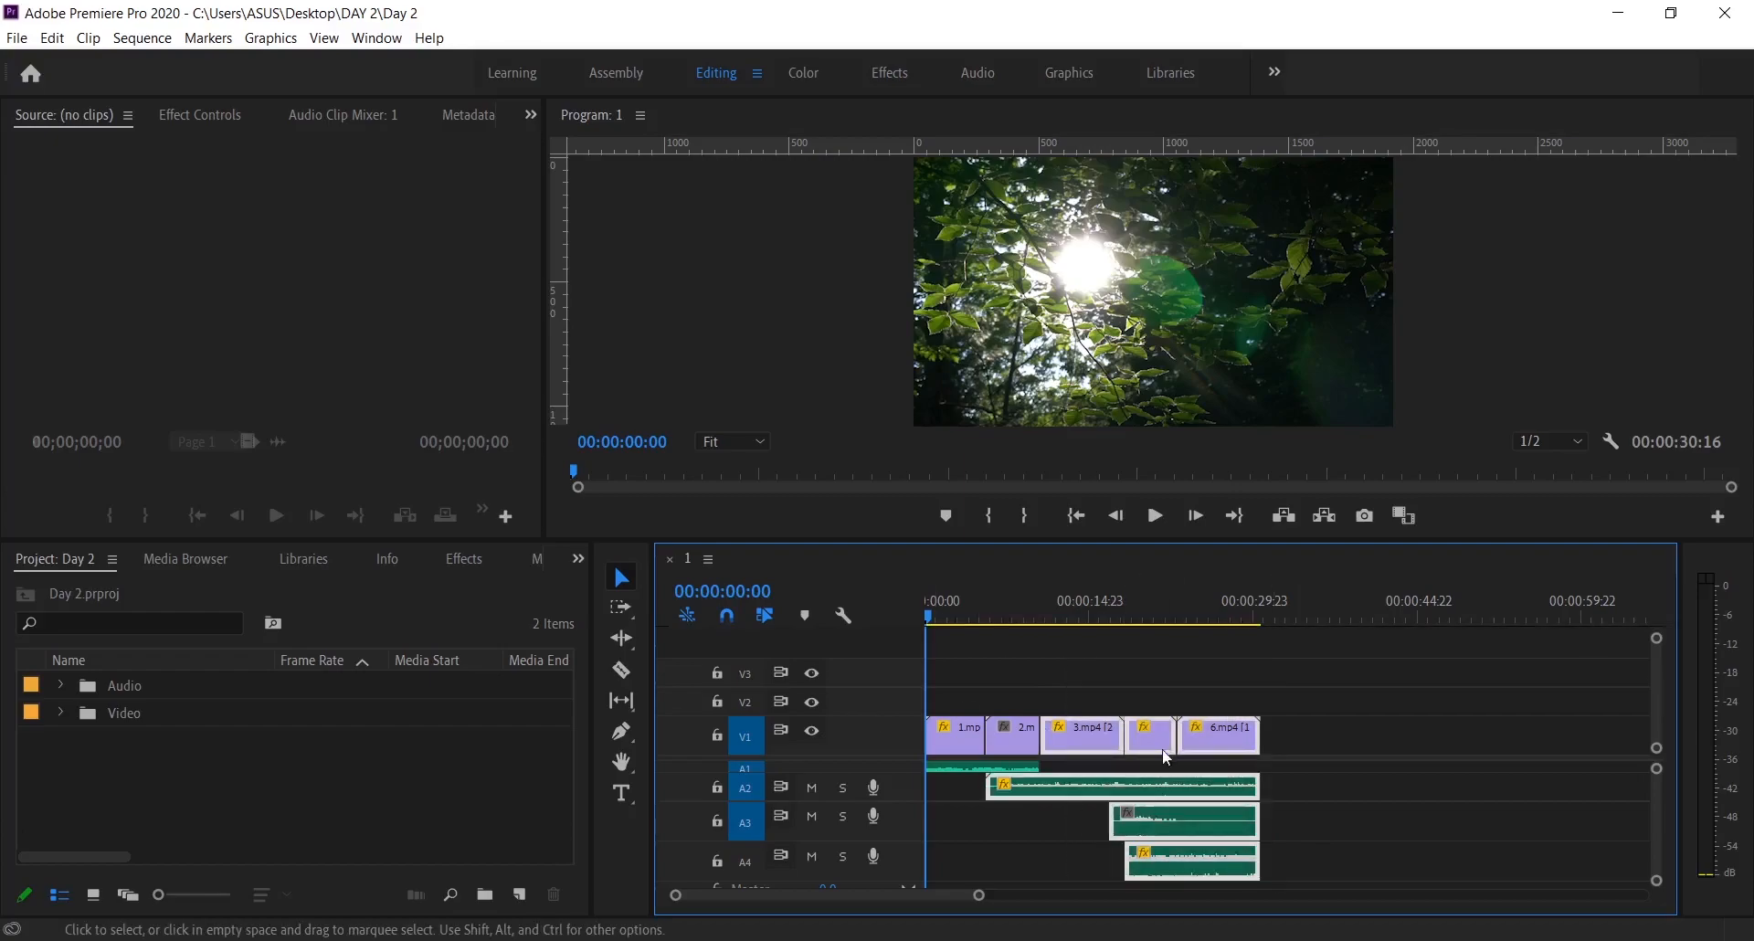
left_click_drag(1140, 667, 1224, 731)
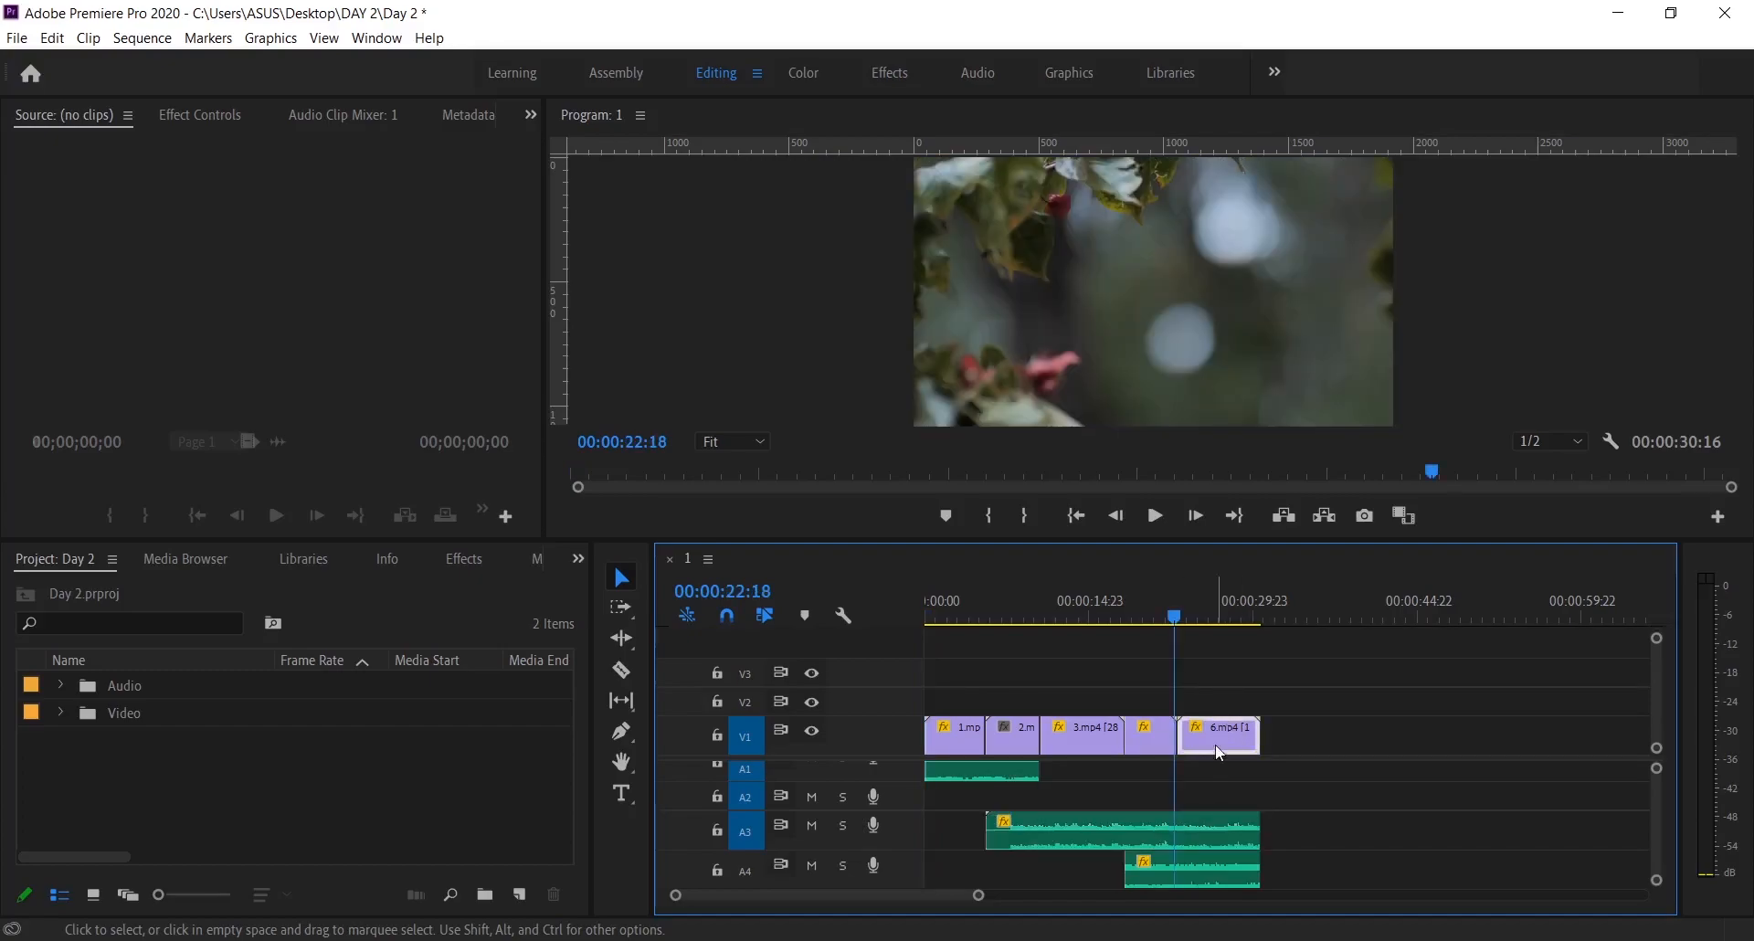
key("space")
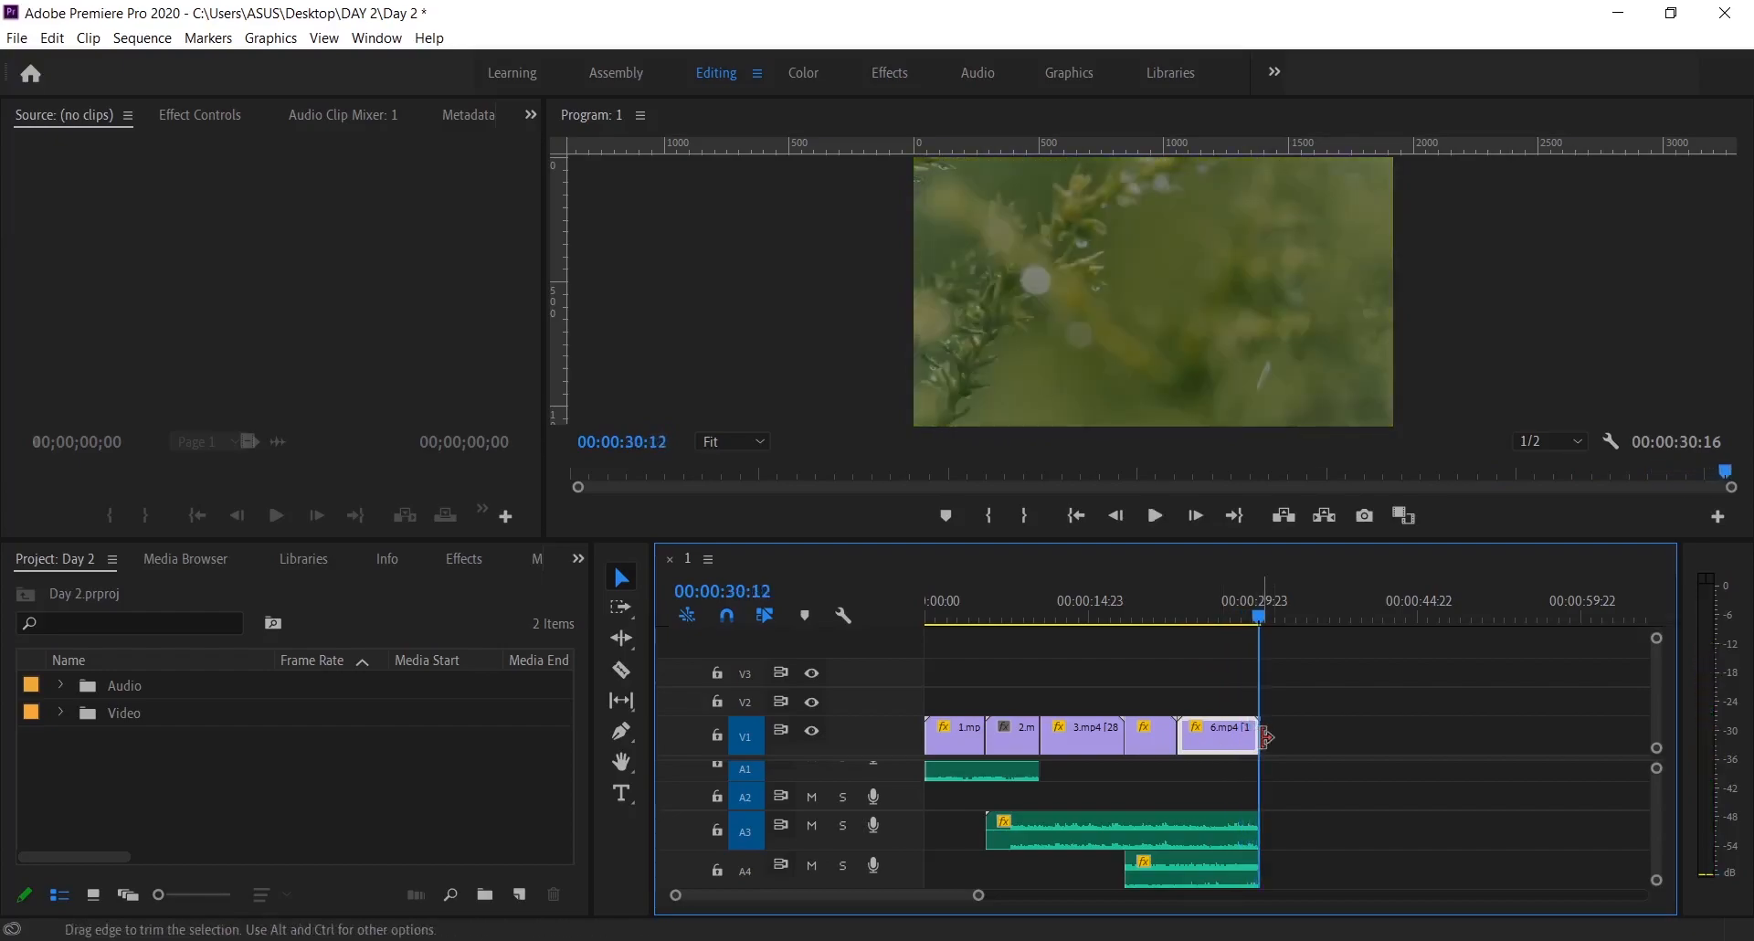
left_click_drag(1257, 736, 1215, 734)
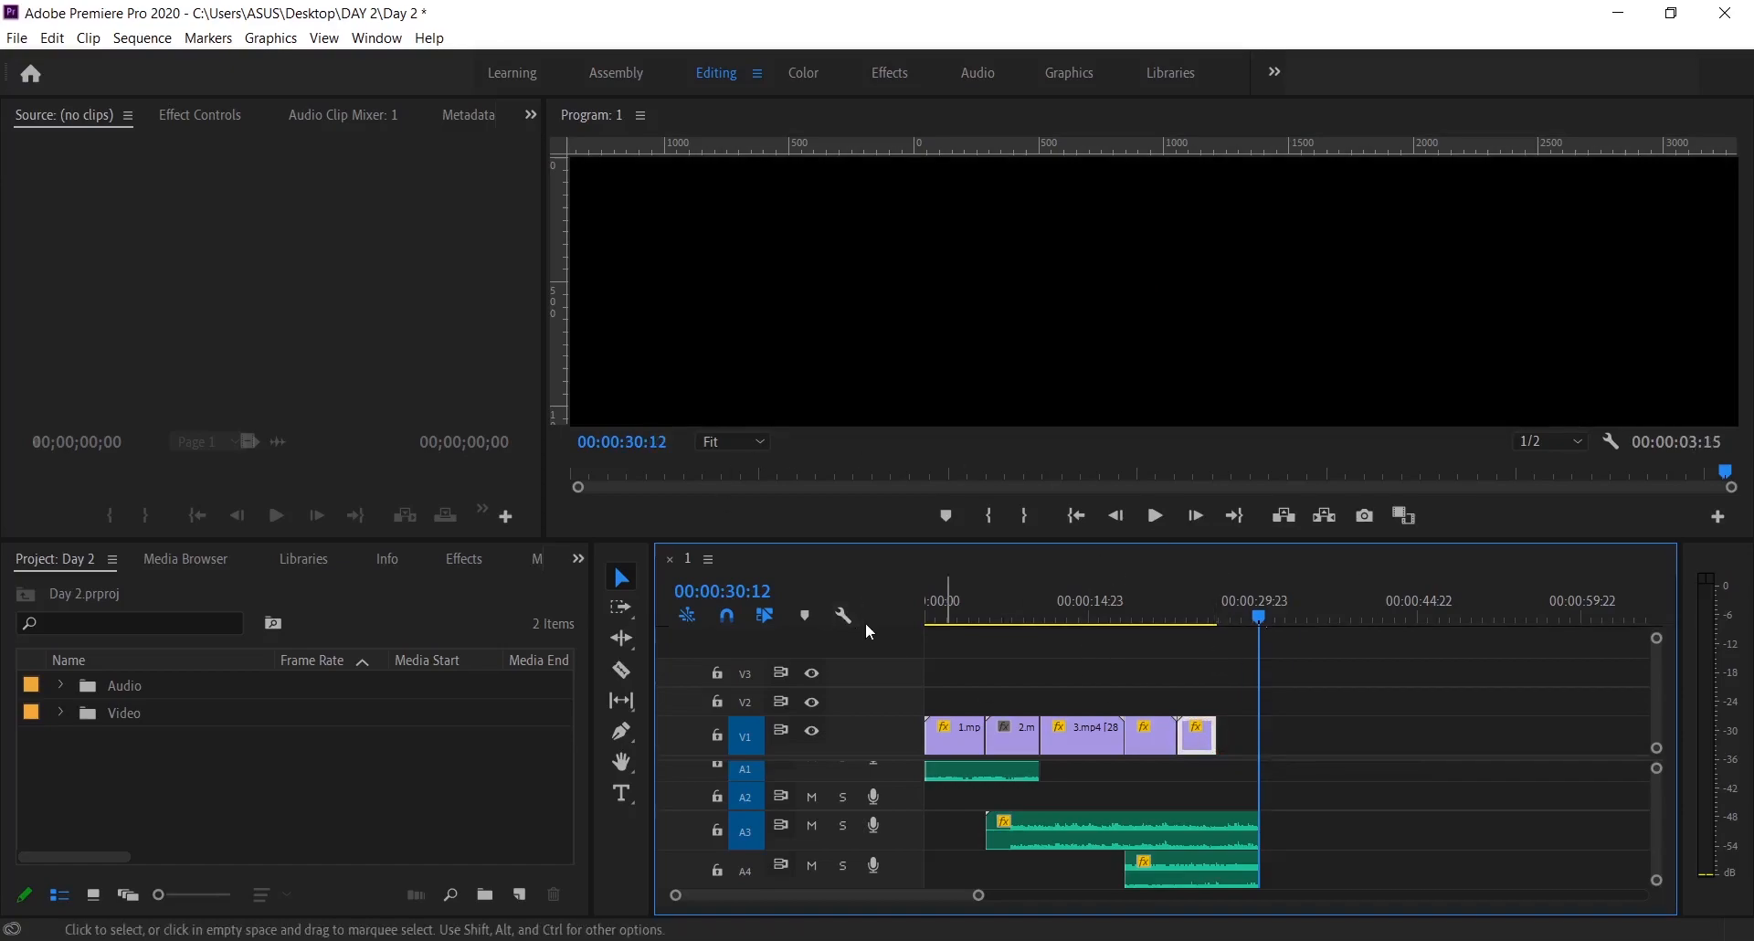
With the Track Select Forward Tool, select everything from 3.mp4 onward, and then from 1.mp4 onward, across all tracks.
left_click(618, 606)
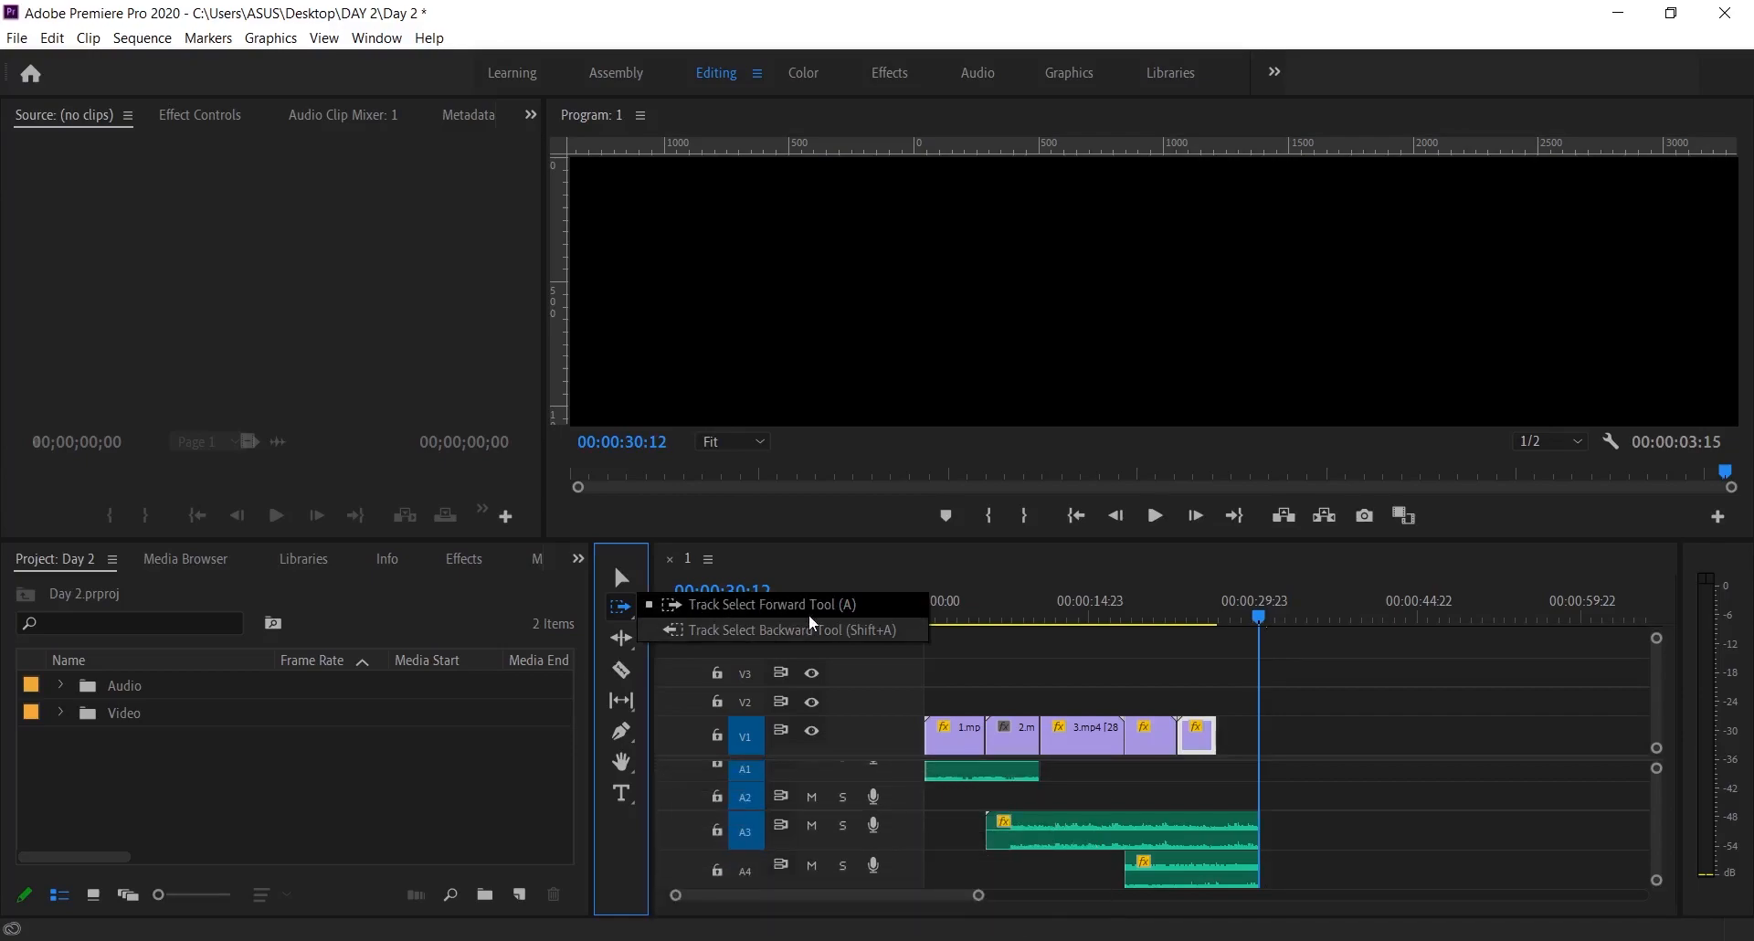
left_click(809, 614)
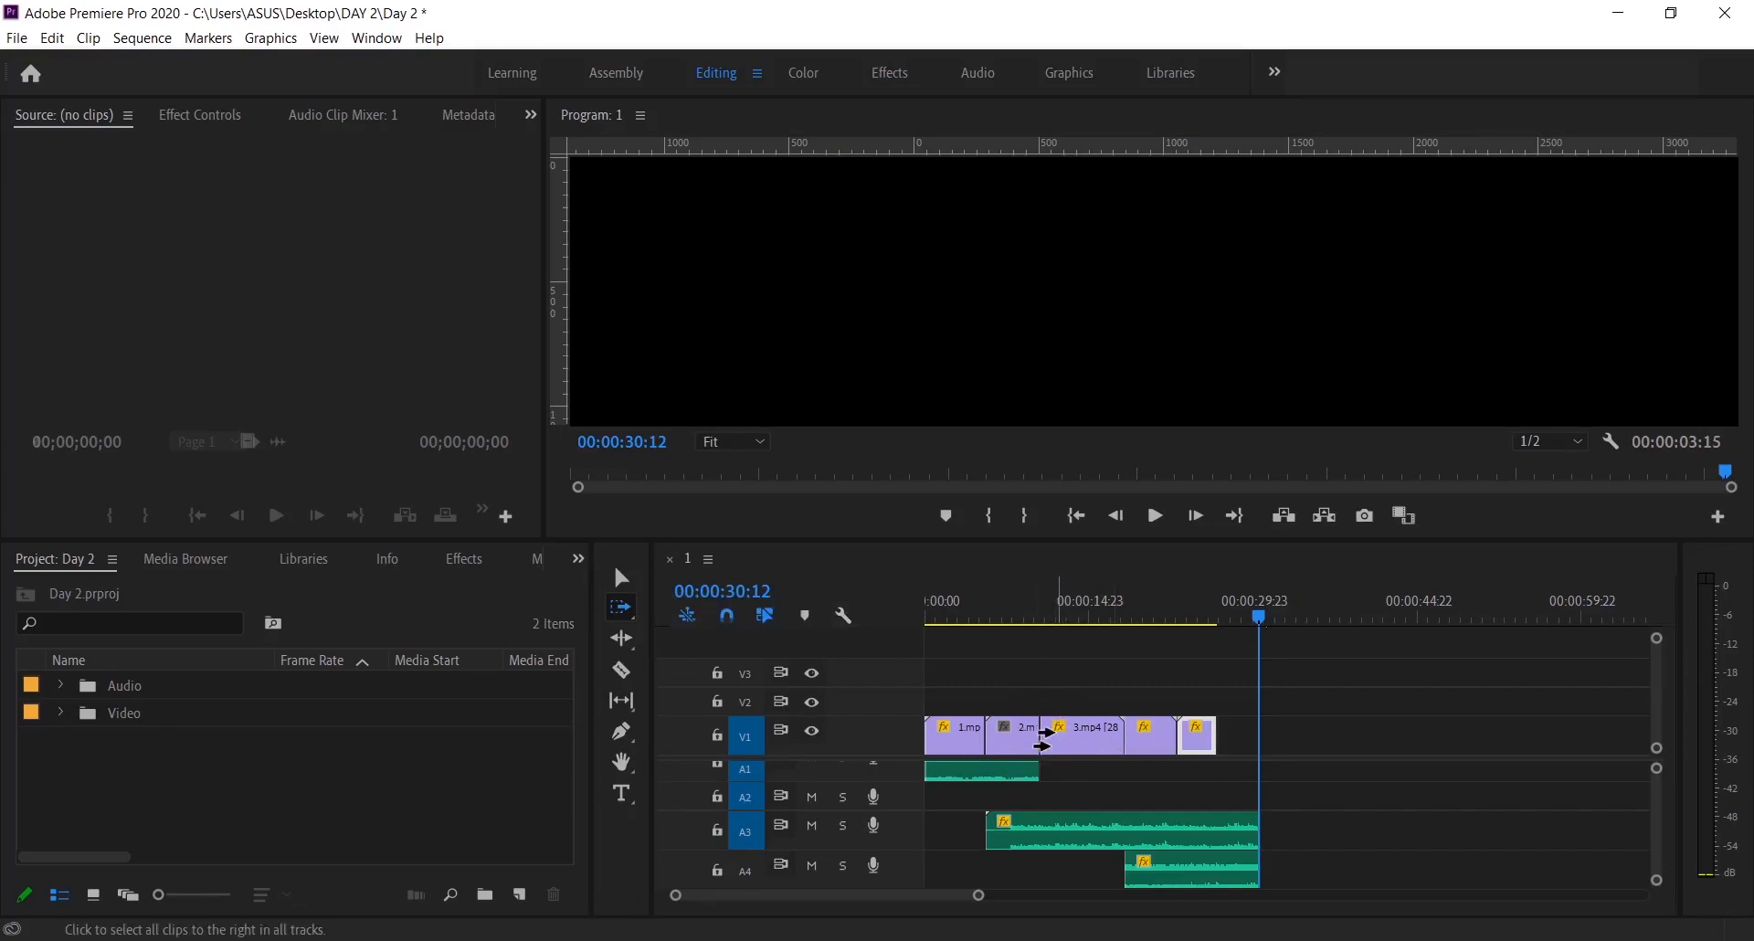
left_click(1044, 738)
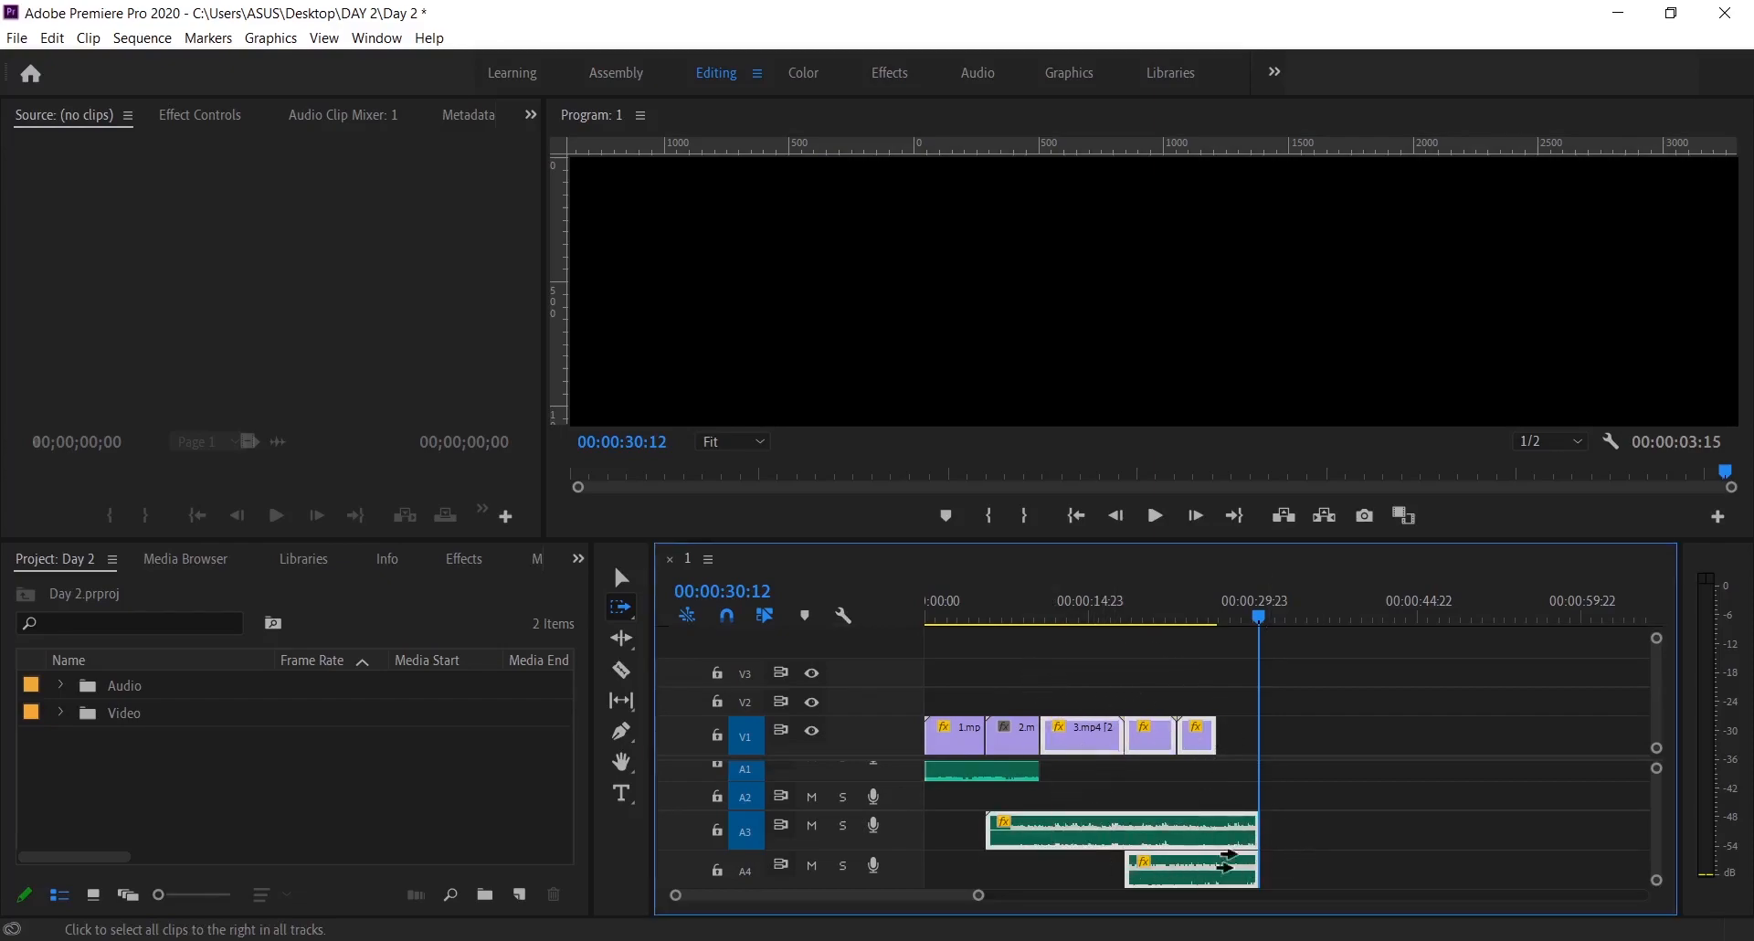
left_click_drag(997, 897, 1085, 897)
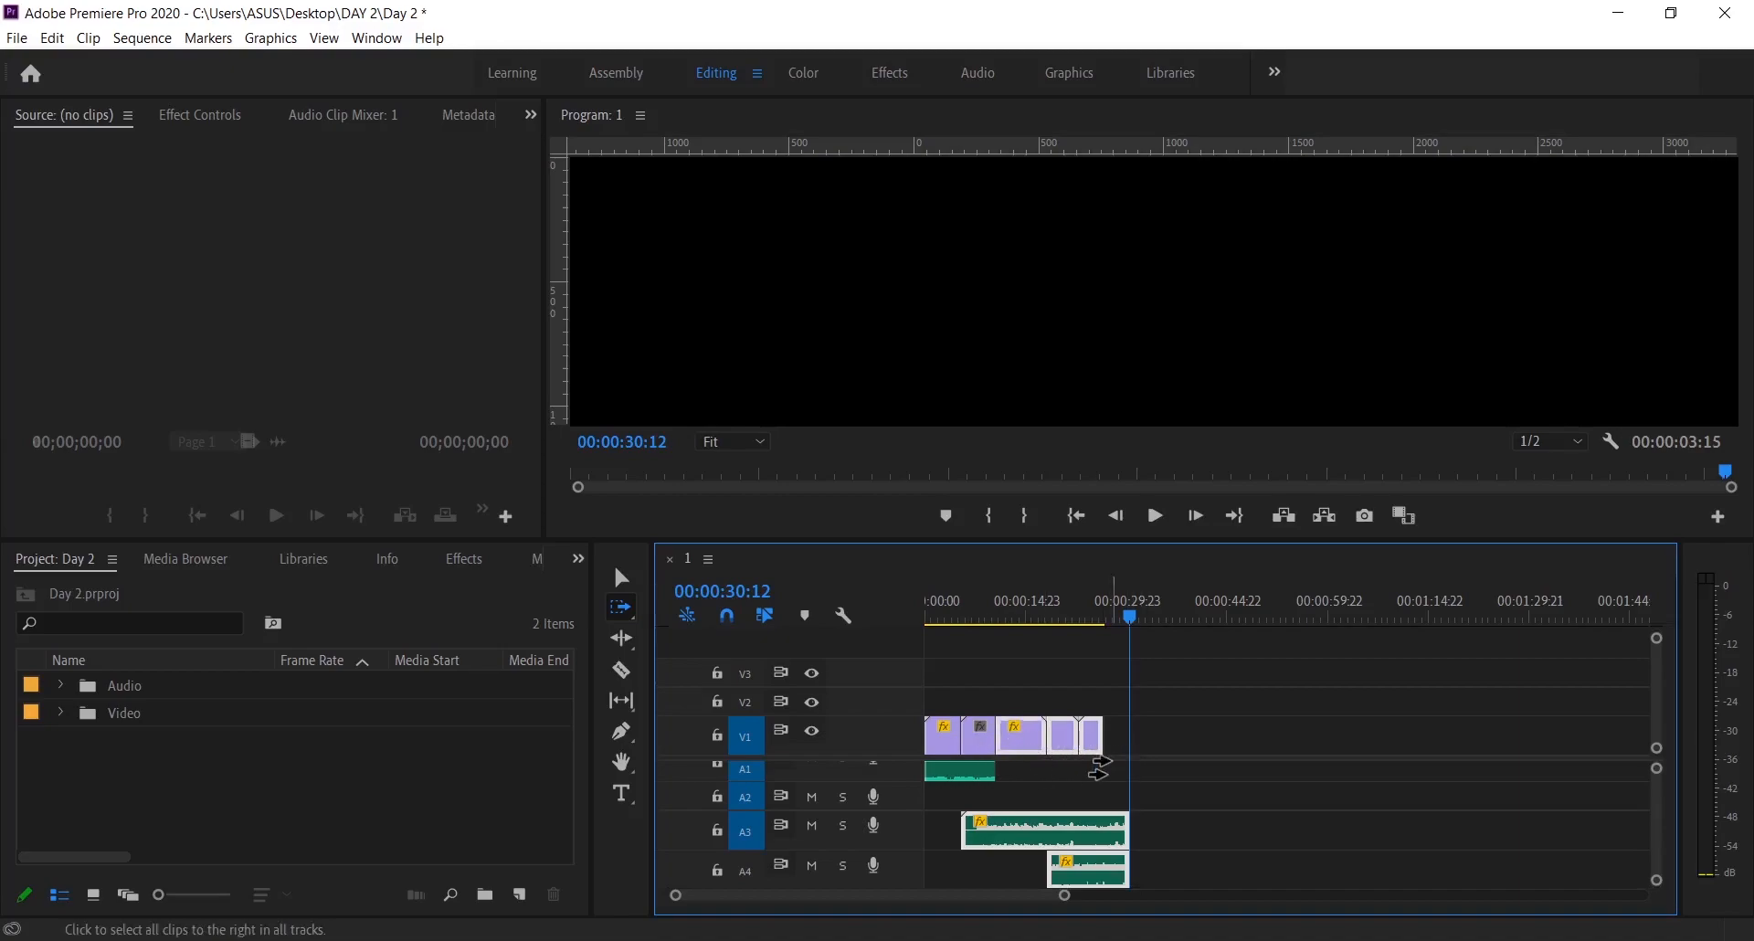
left_click_drag(1062, 895, 843, 897)
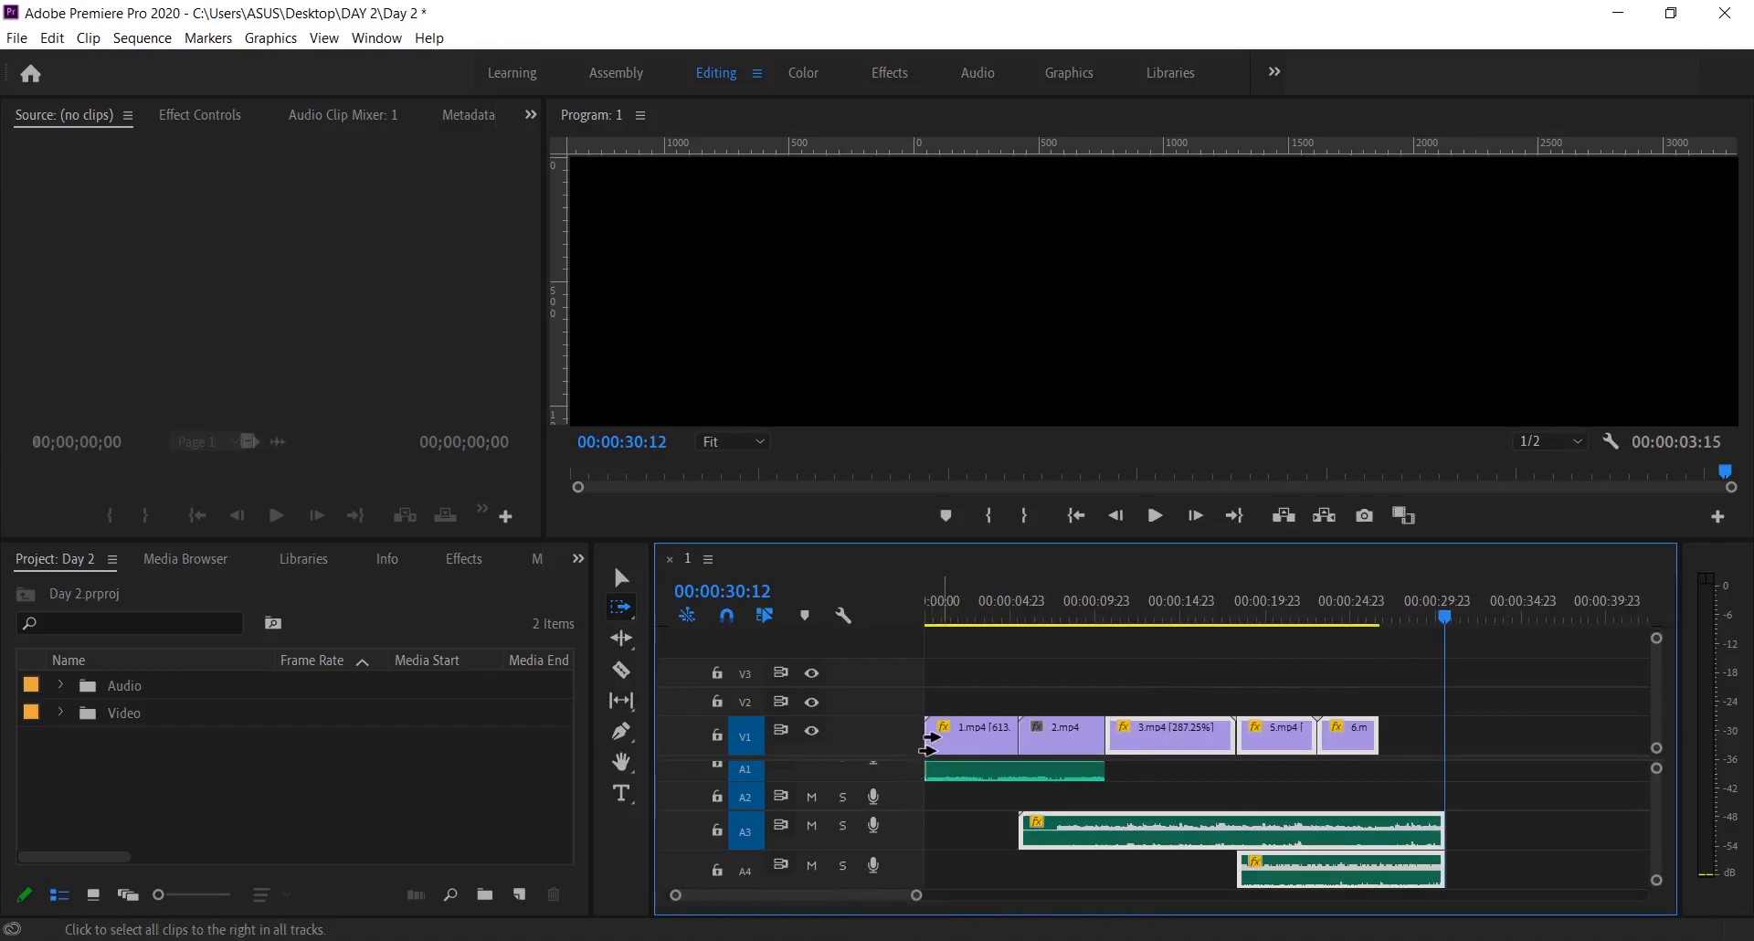
left_click(930, 742)
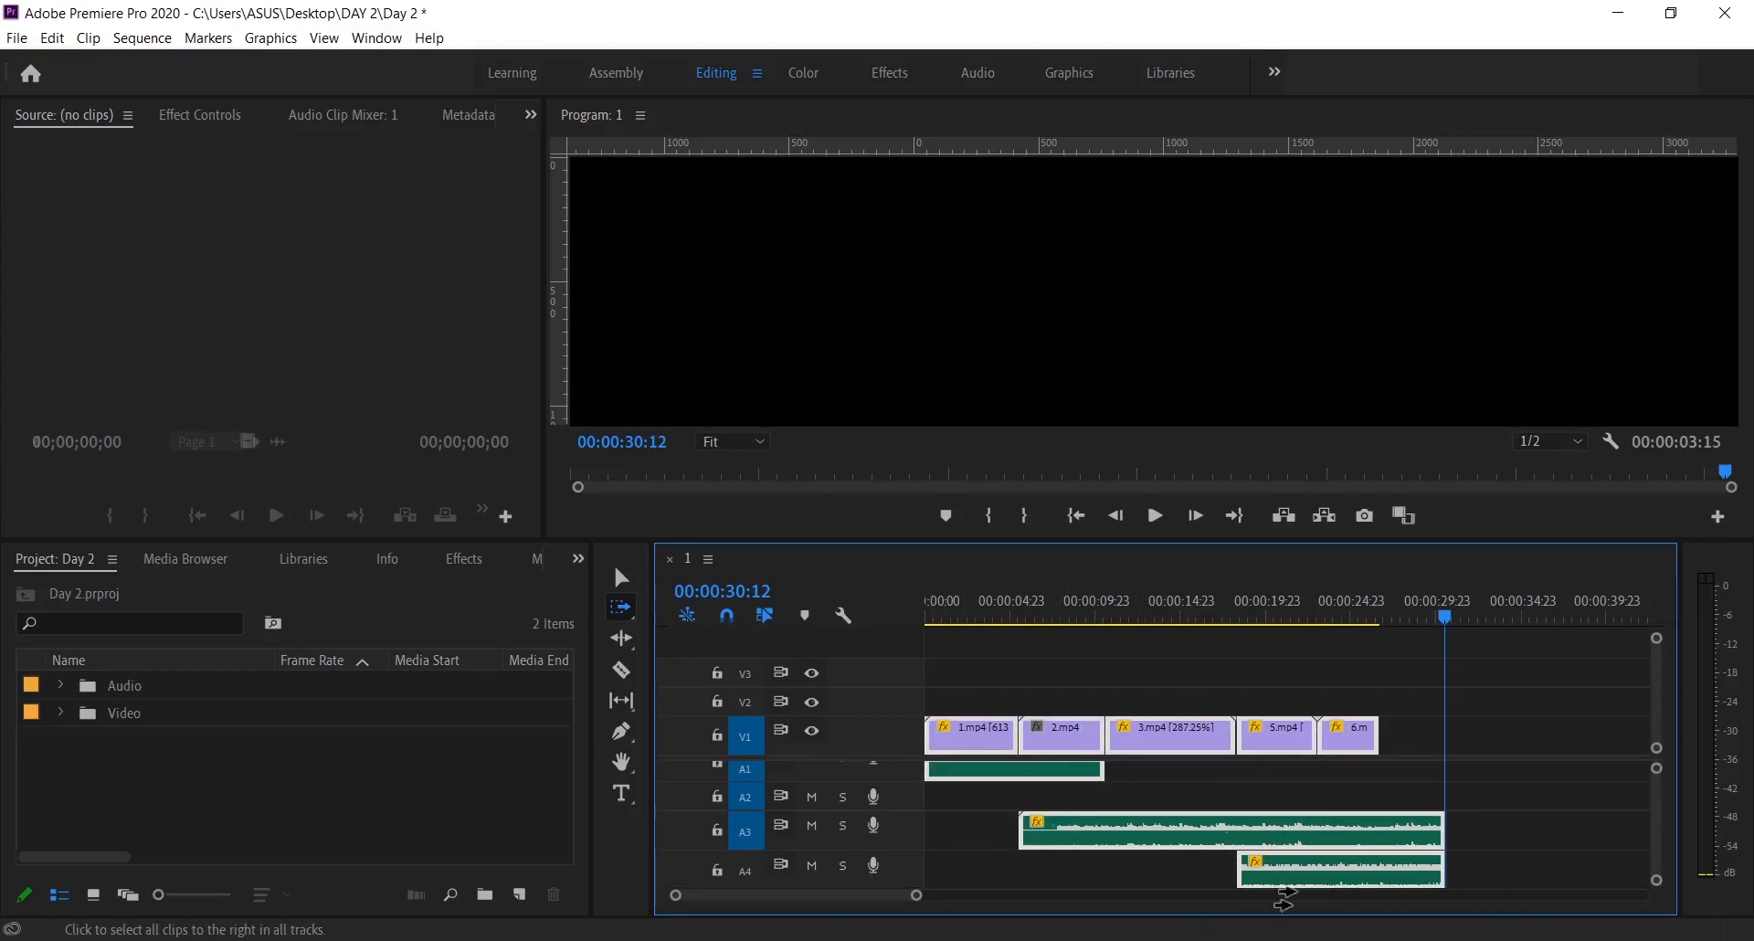
left_click_drag(1292, 622, 921, 630)
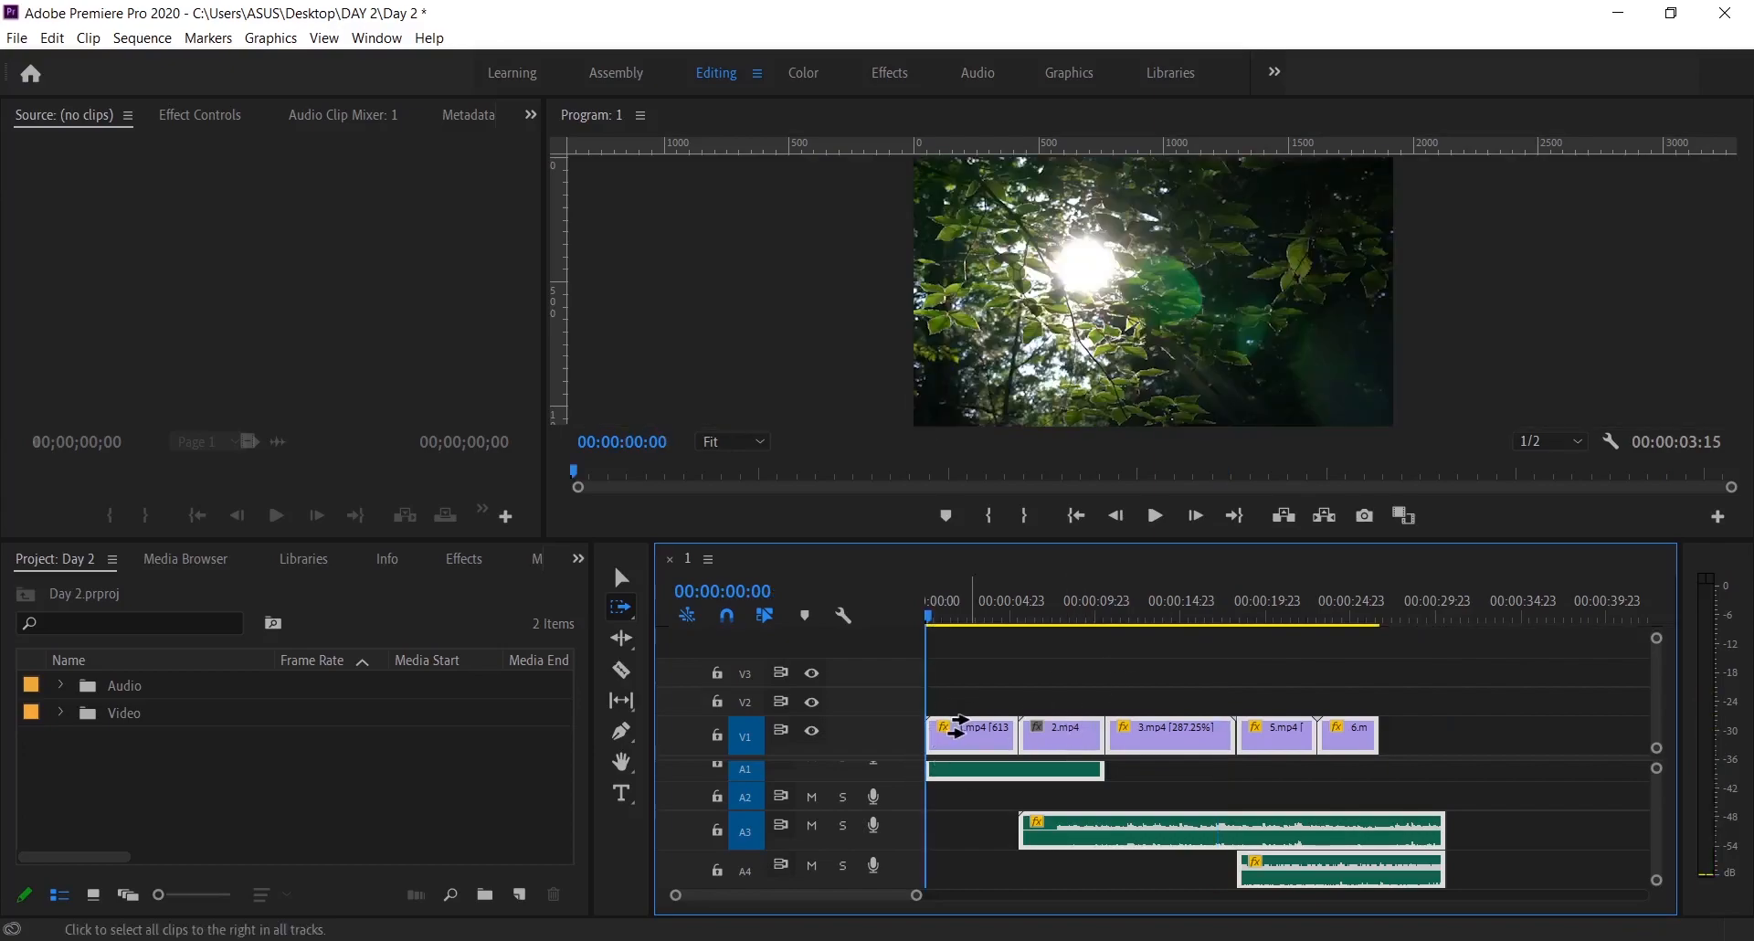
Use Track Select Forward on single tracks only: V1 from 1.mp4, audio track A3, and V1 from 3.mp4 onward.
left_click(947, 746, "shift")
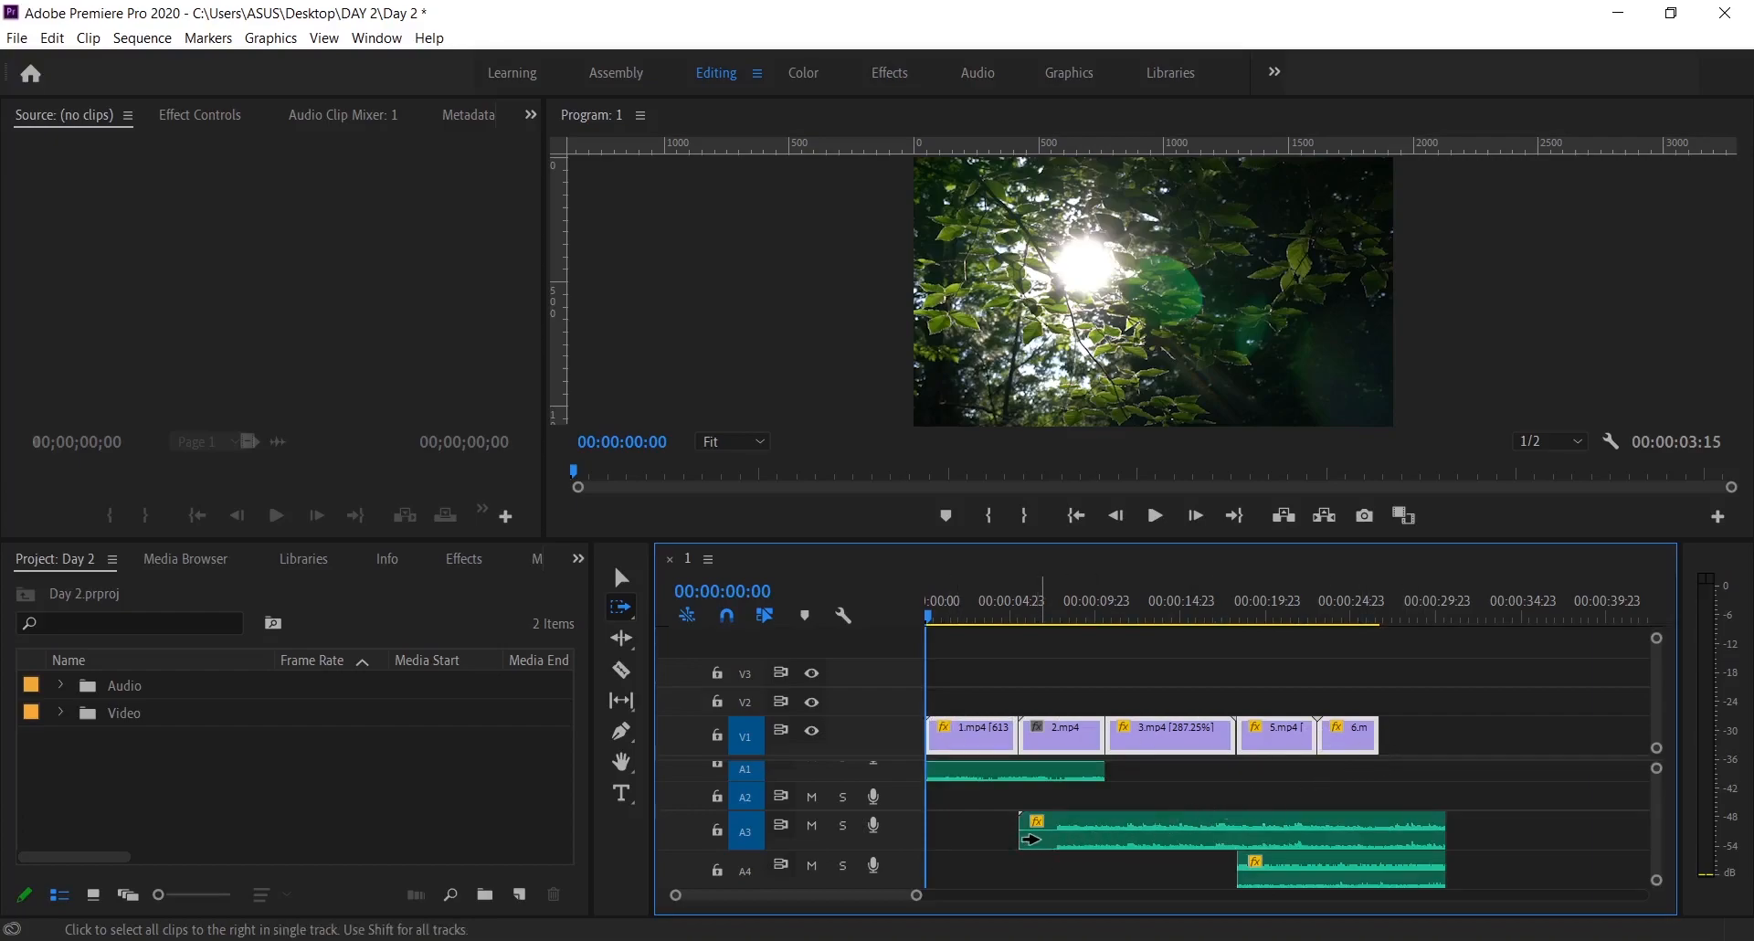
left_click(1032, 839)
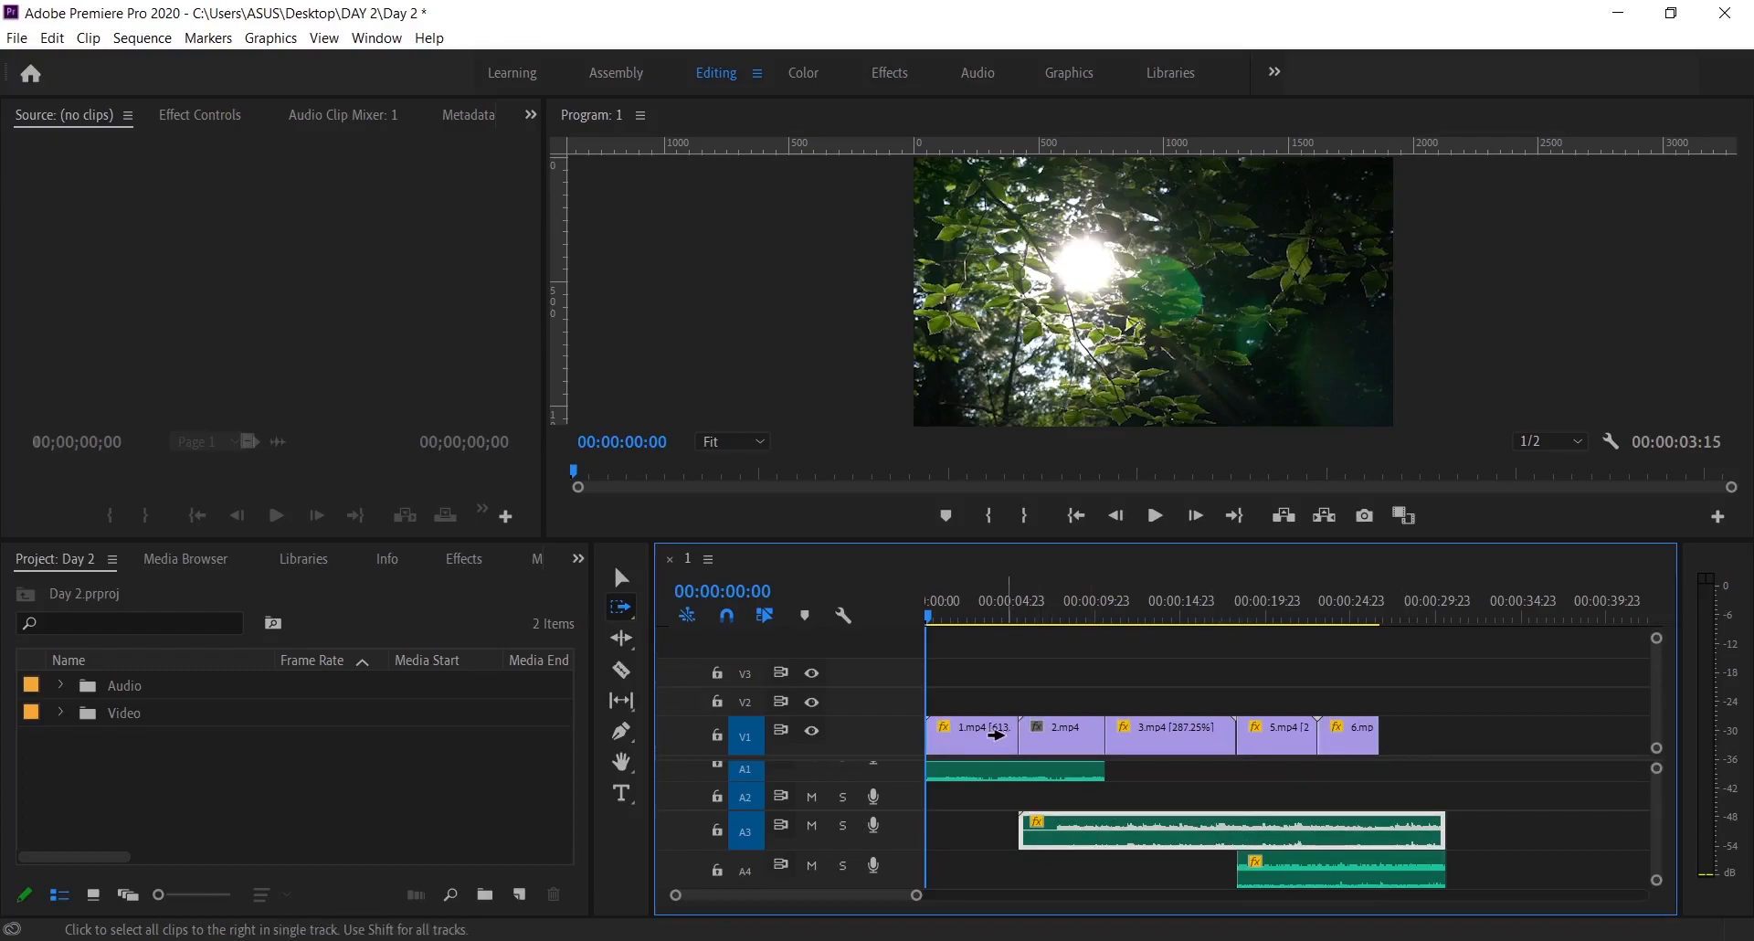
left_click(996, 733)
left_click(1120, 731)
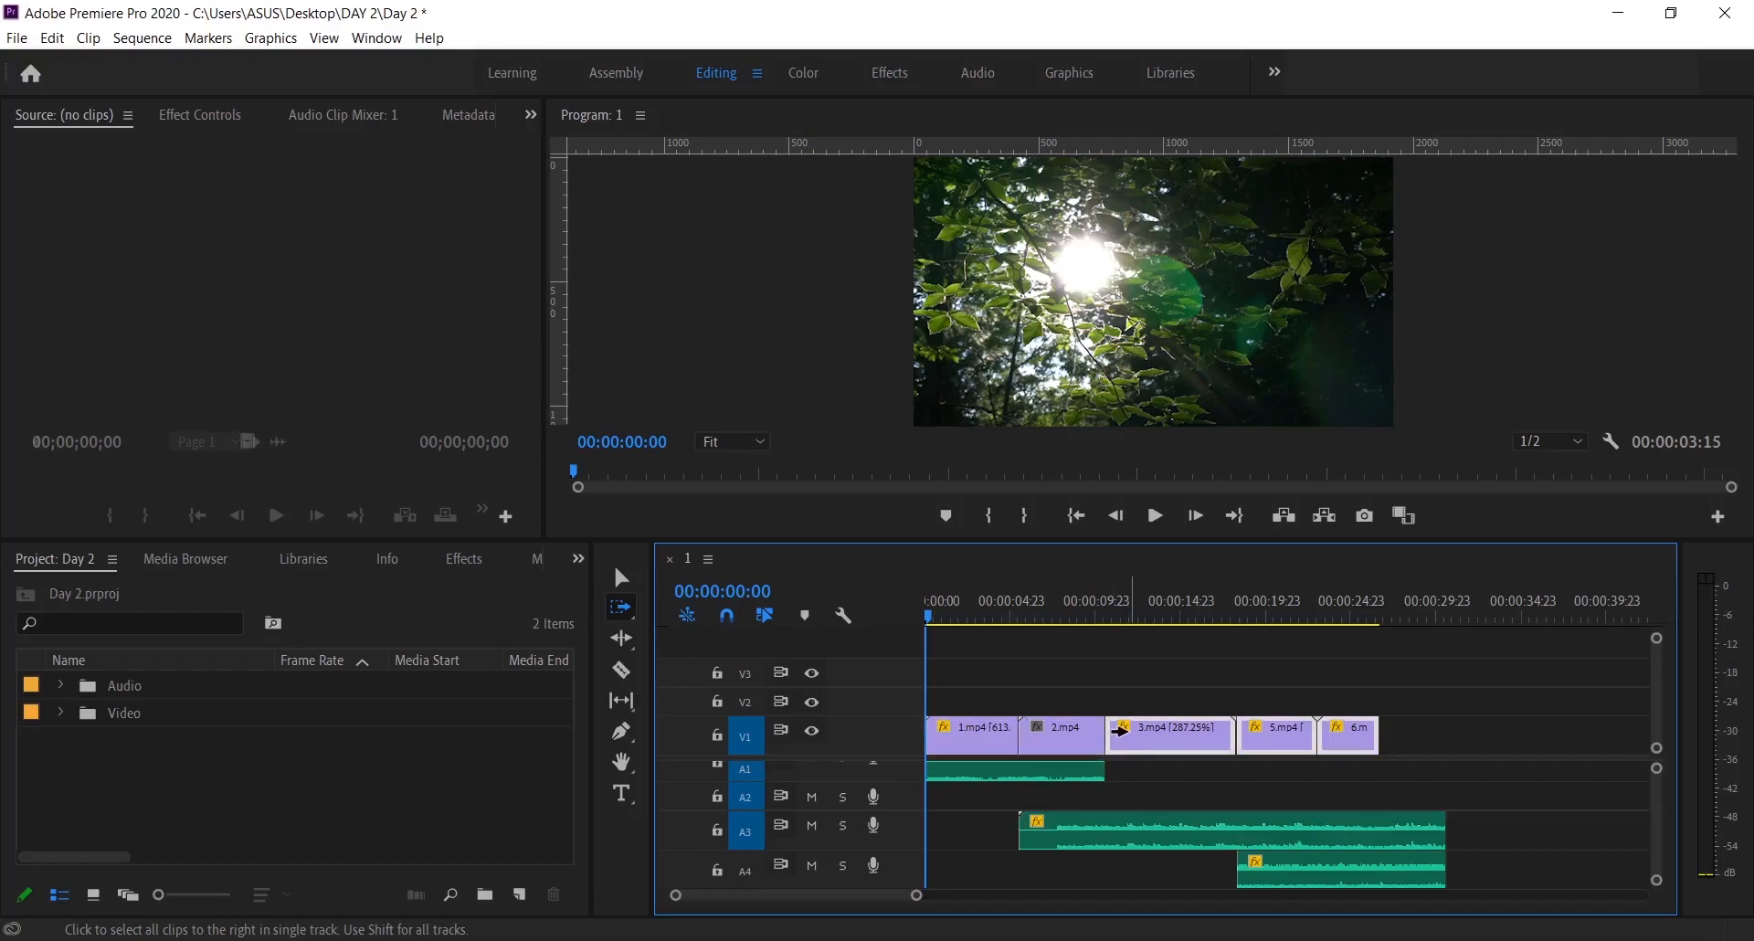
With the Track Select Backward Tool, select all clips back from 3.mp4 on every track, and then on V1 only.
left_click(631, 616)
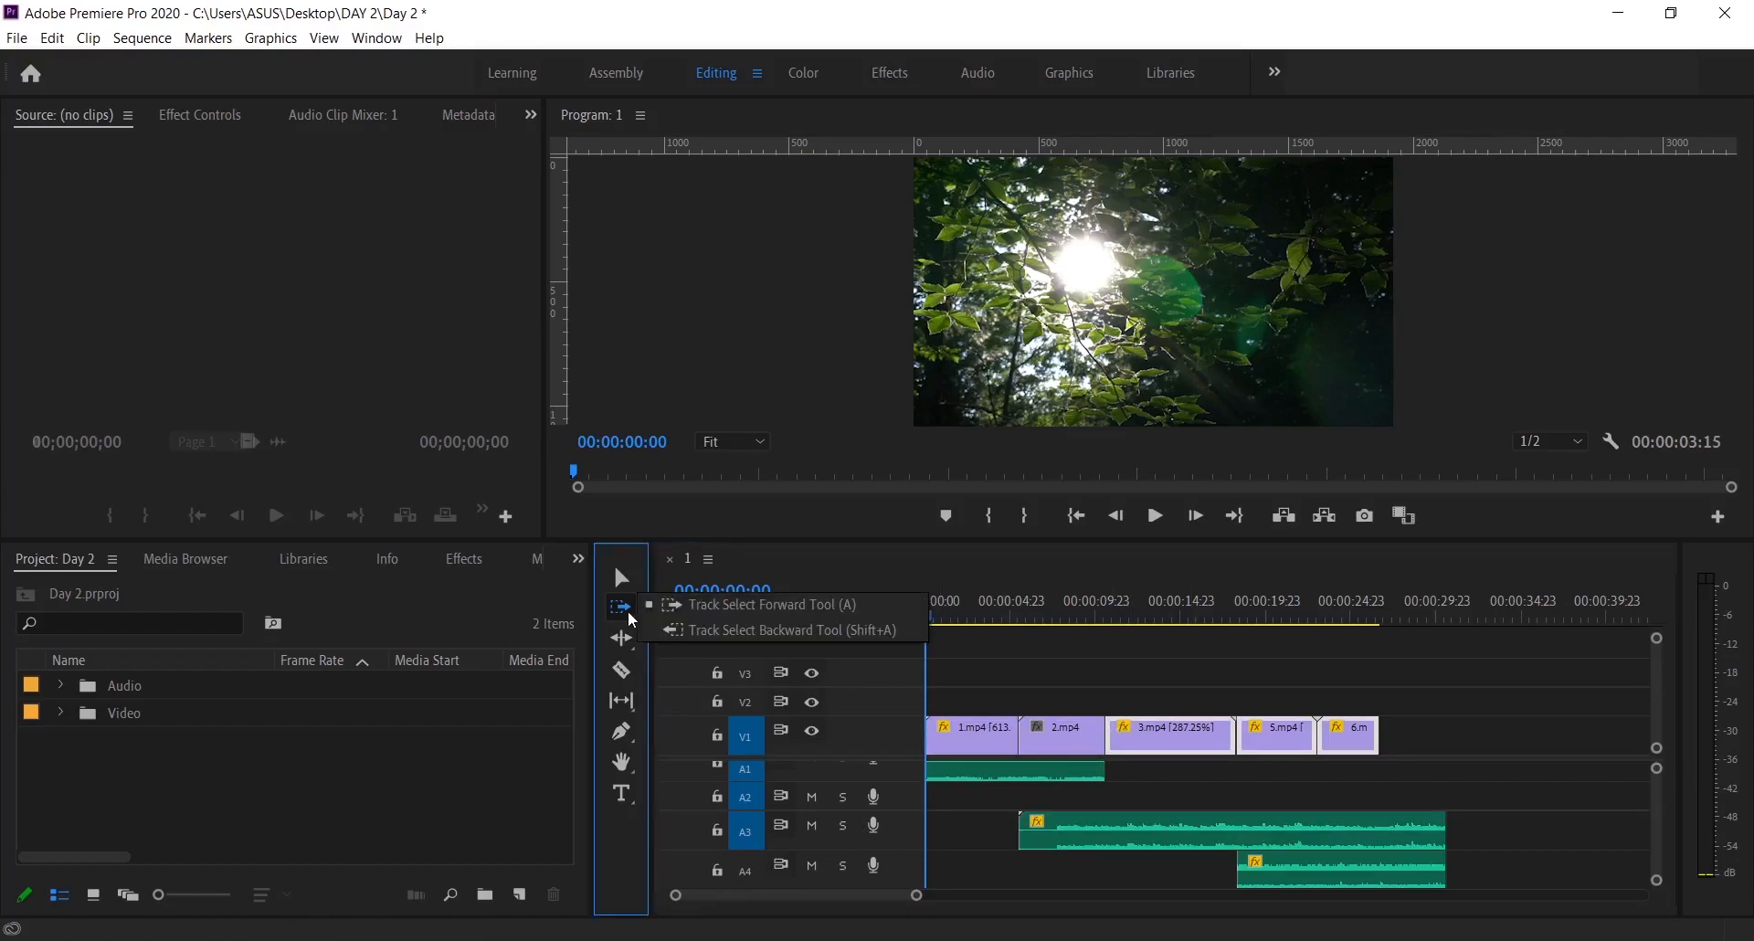
left_click(703, 629)
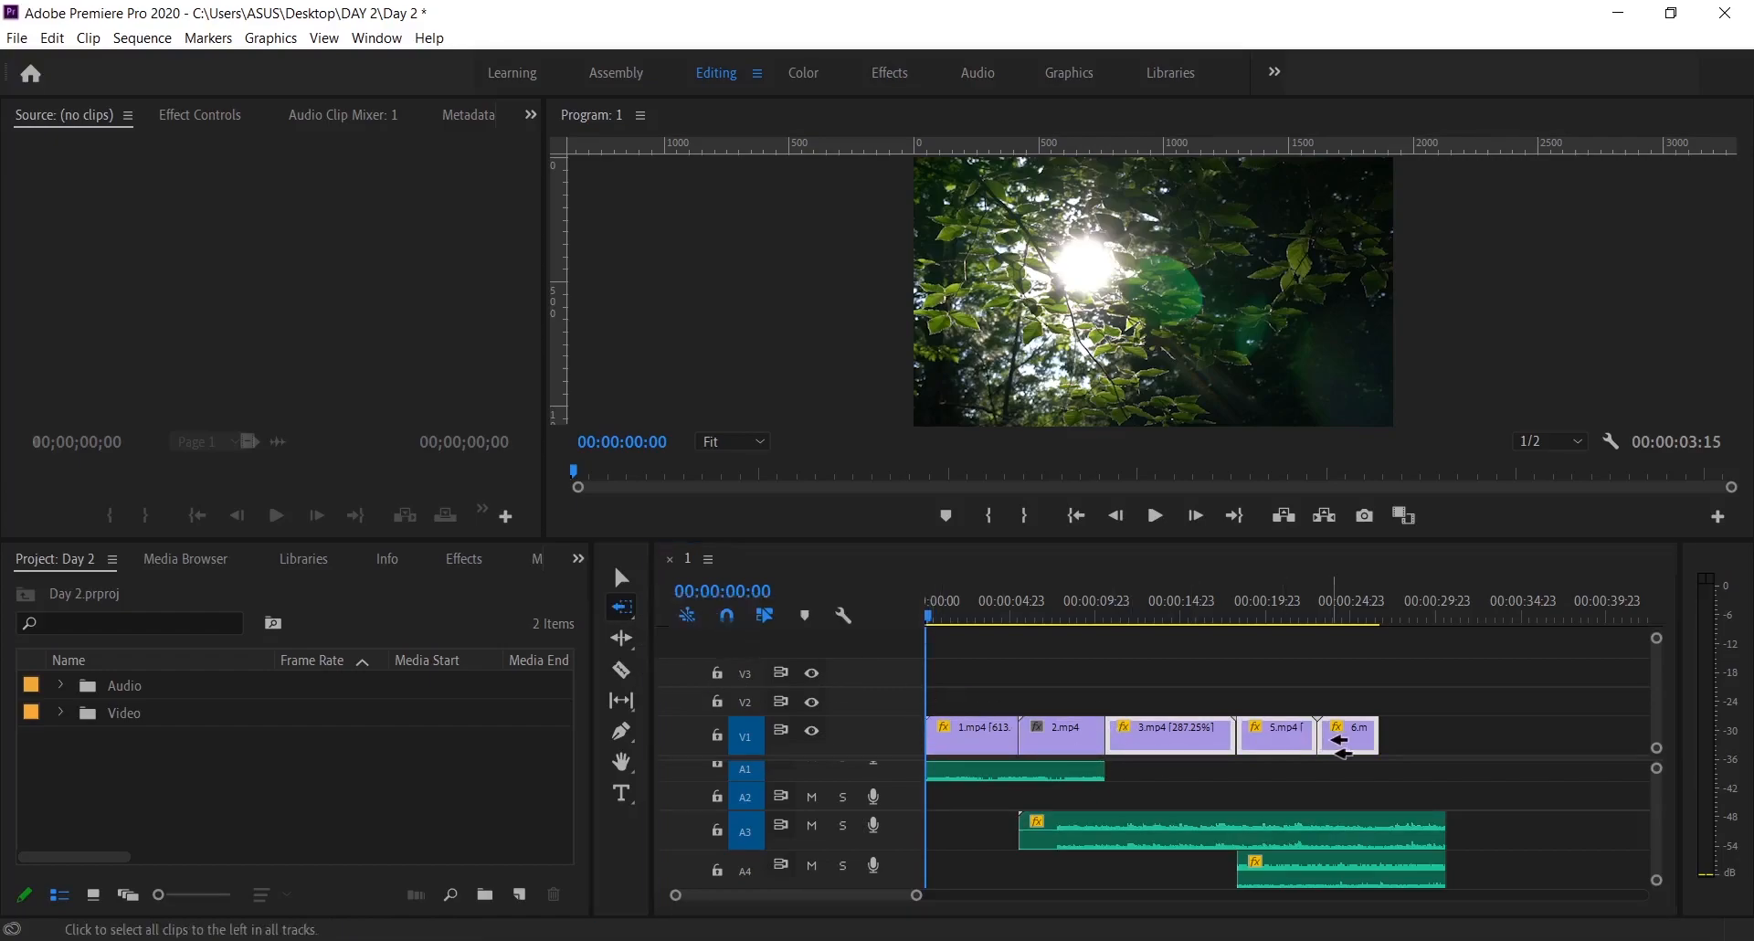
left_click(1210, 731)
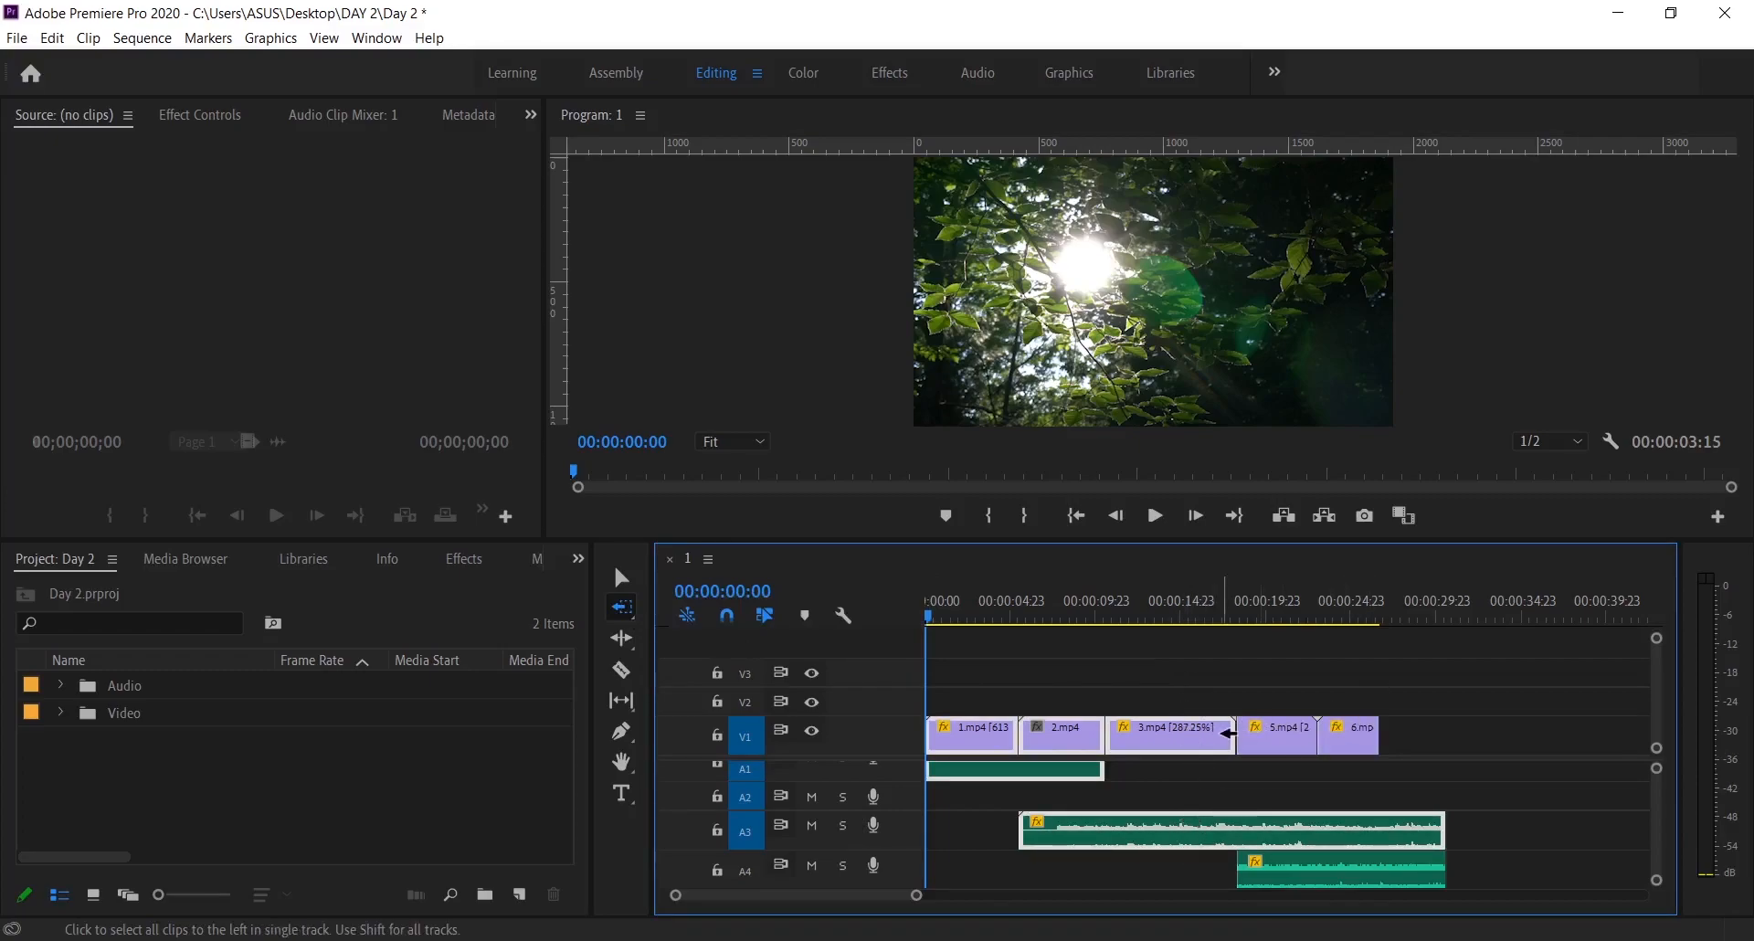
left_click(1226, 734, "shift")
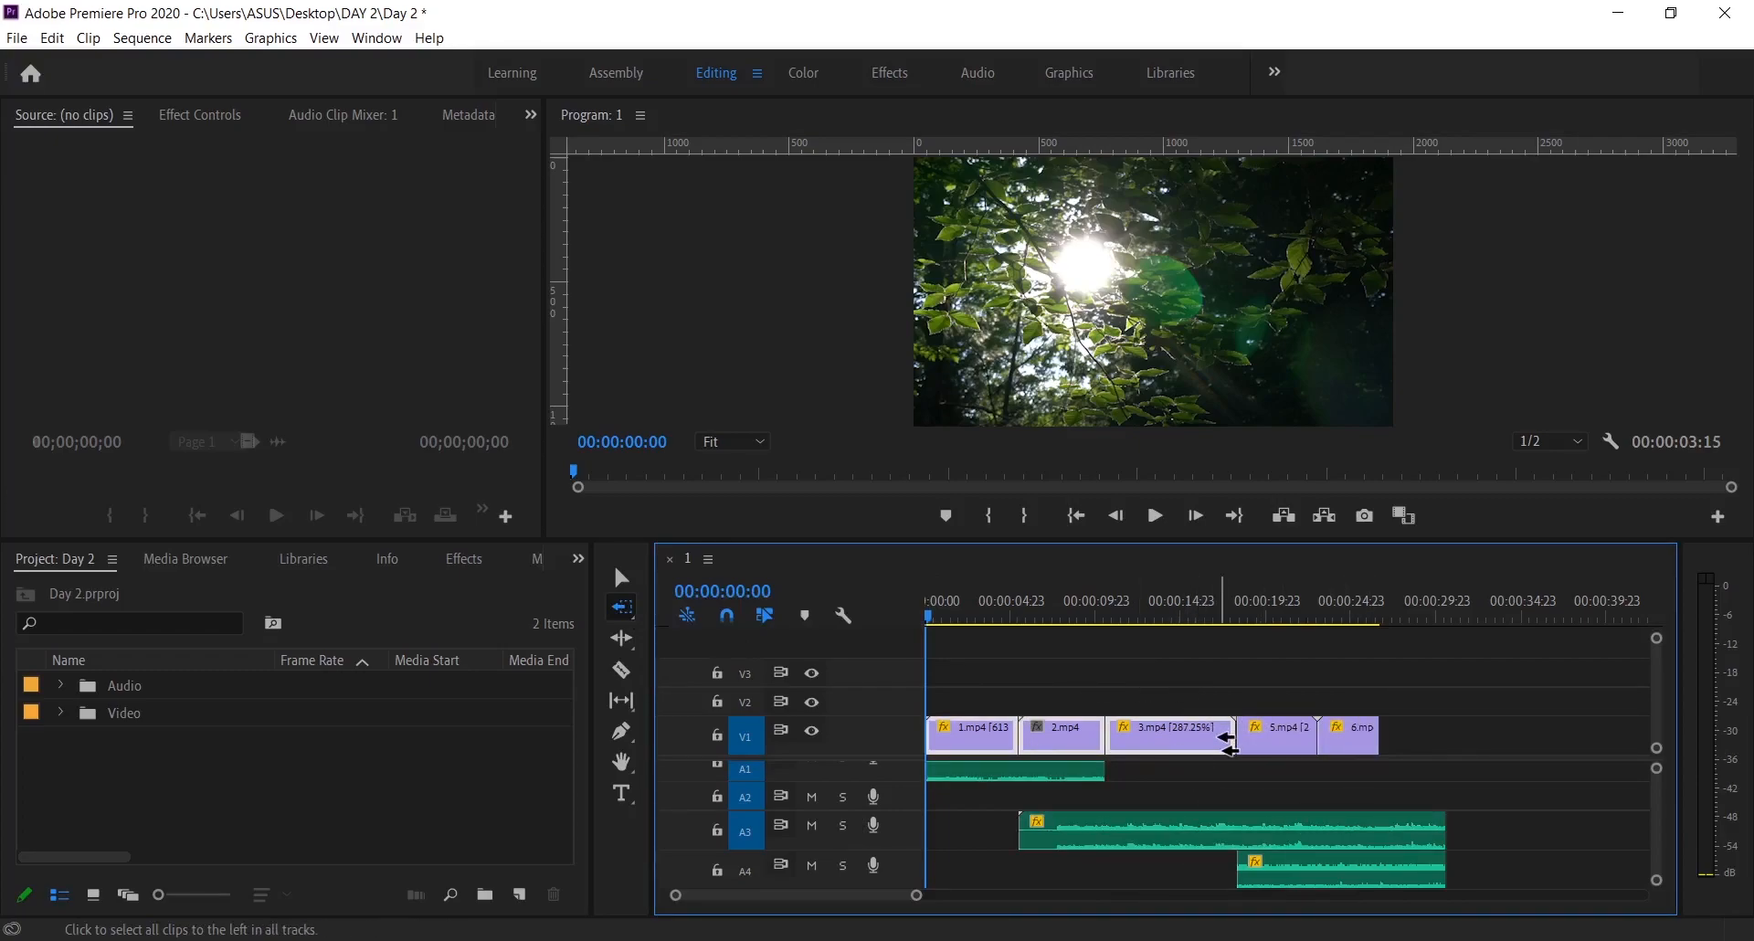
Shorten the end of 3.mp4 with the Selection Tool to leave a gap, and extend it back to meet 5.mp4.
left_click(634, 649)
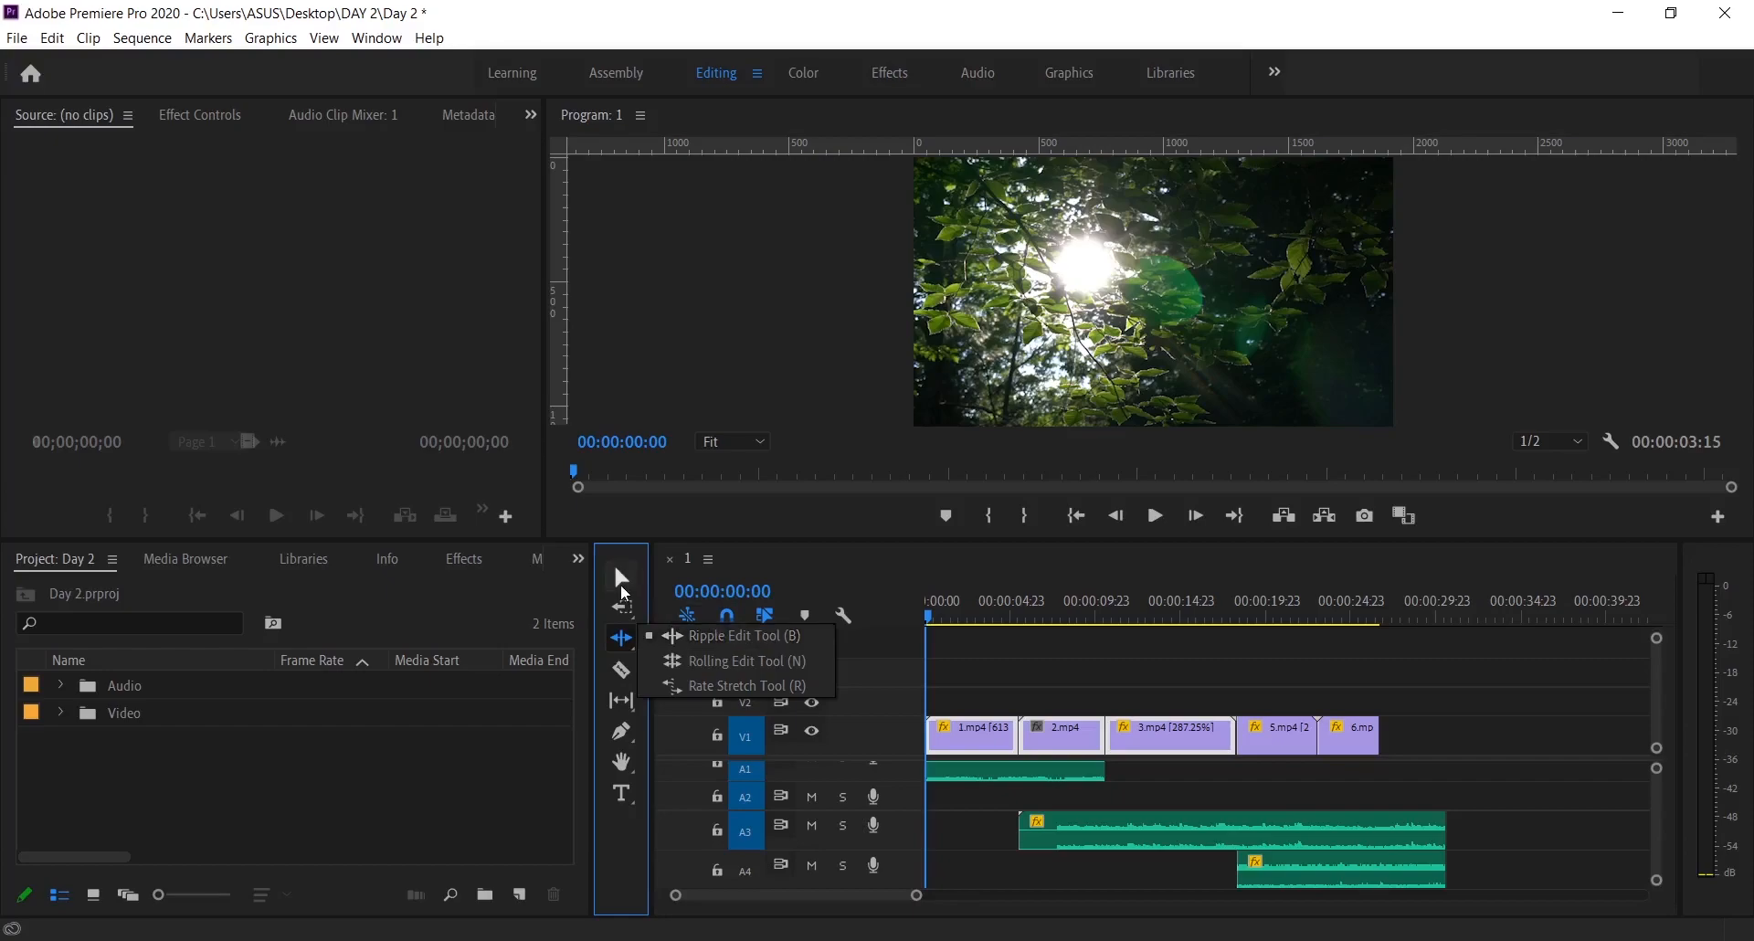
left_click(622, 580)
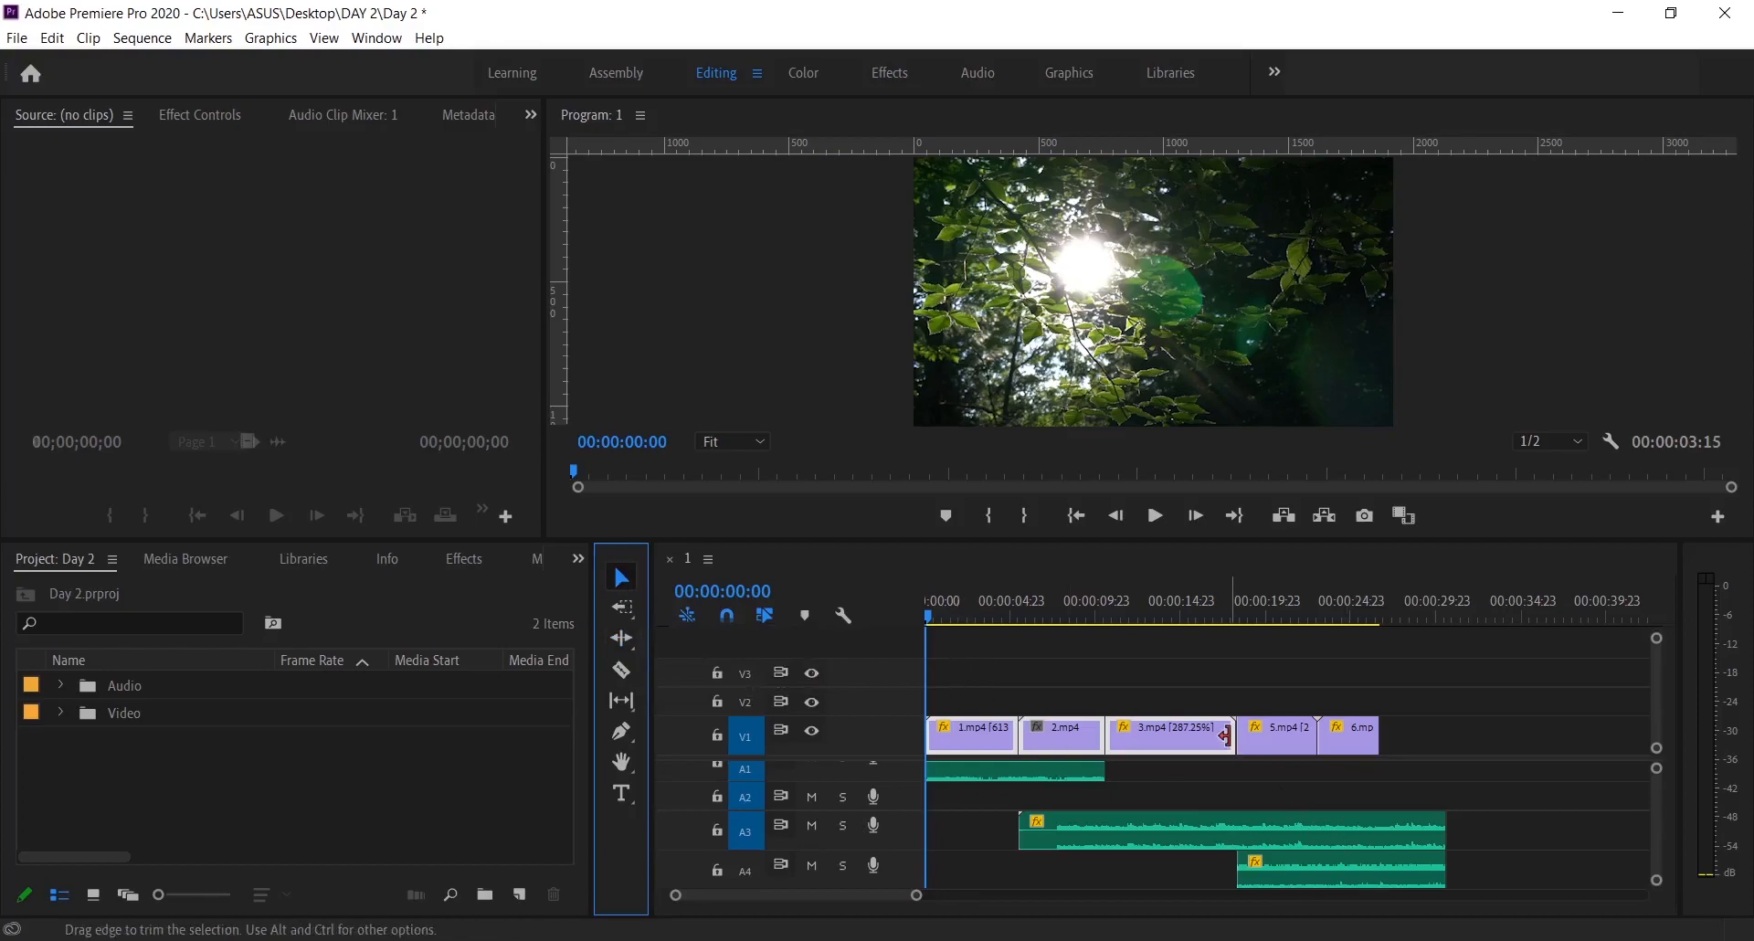
left_click_drag(1233, 734, 1190, 734)
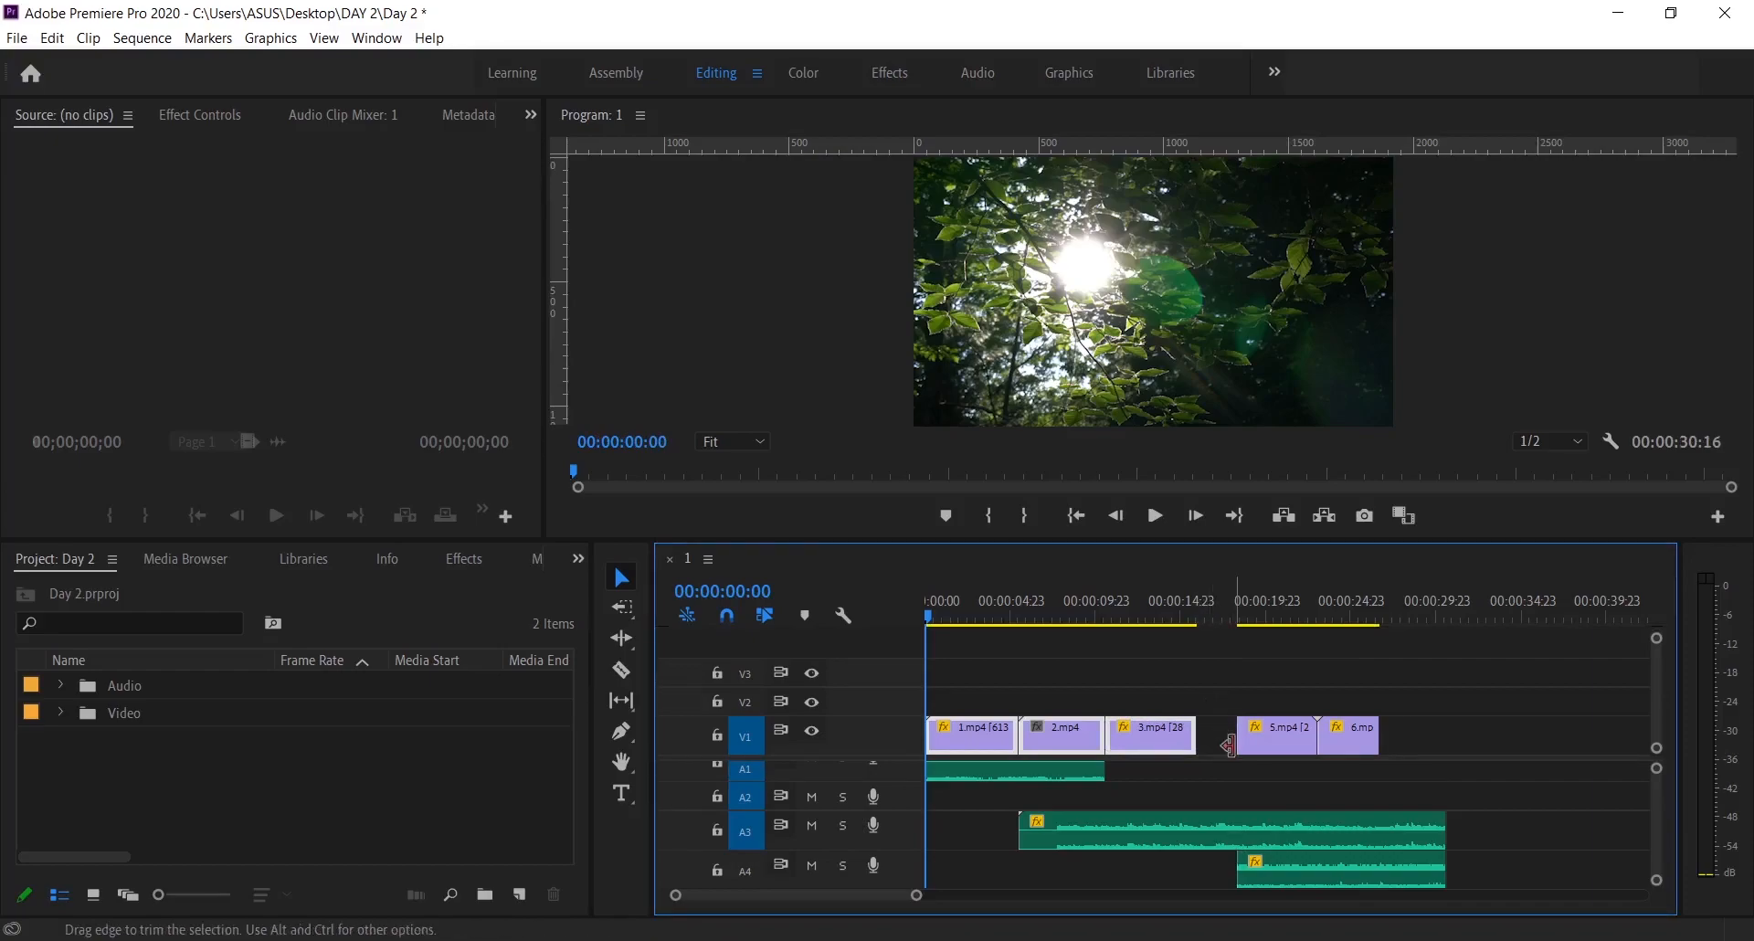
left_click_drag(1197, 734, 1235, 733)
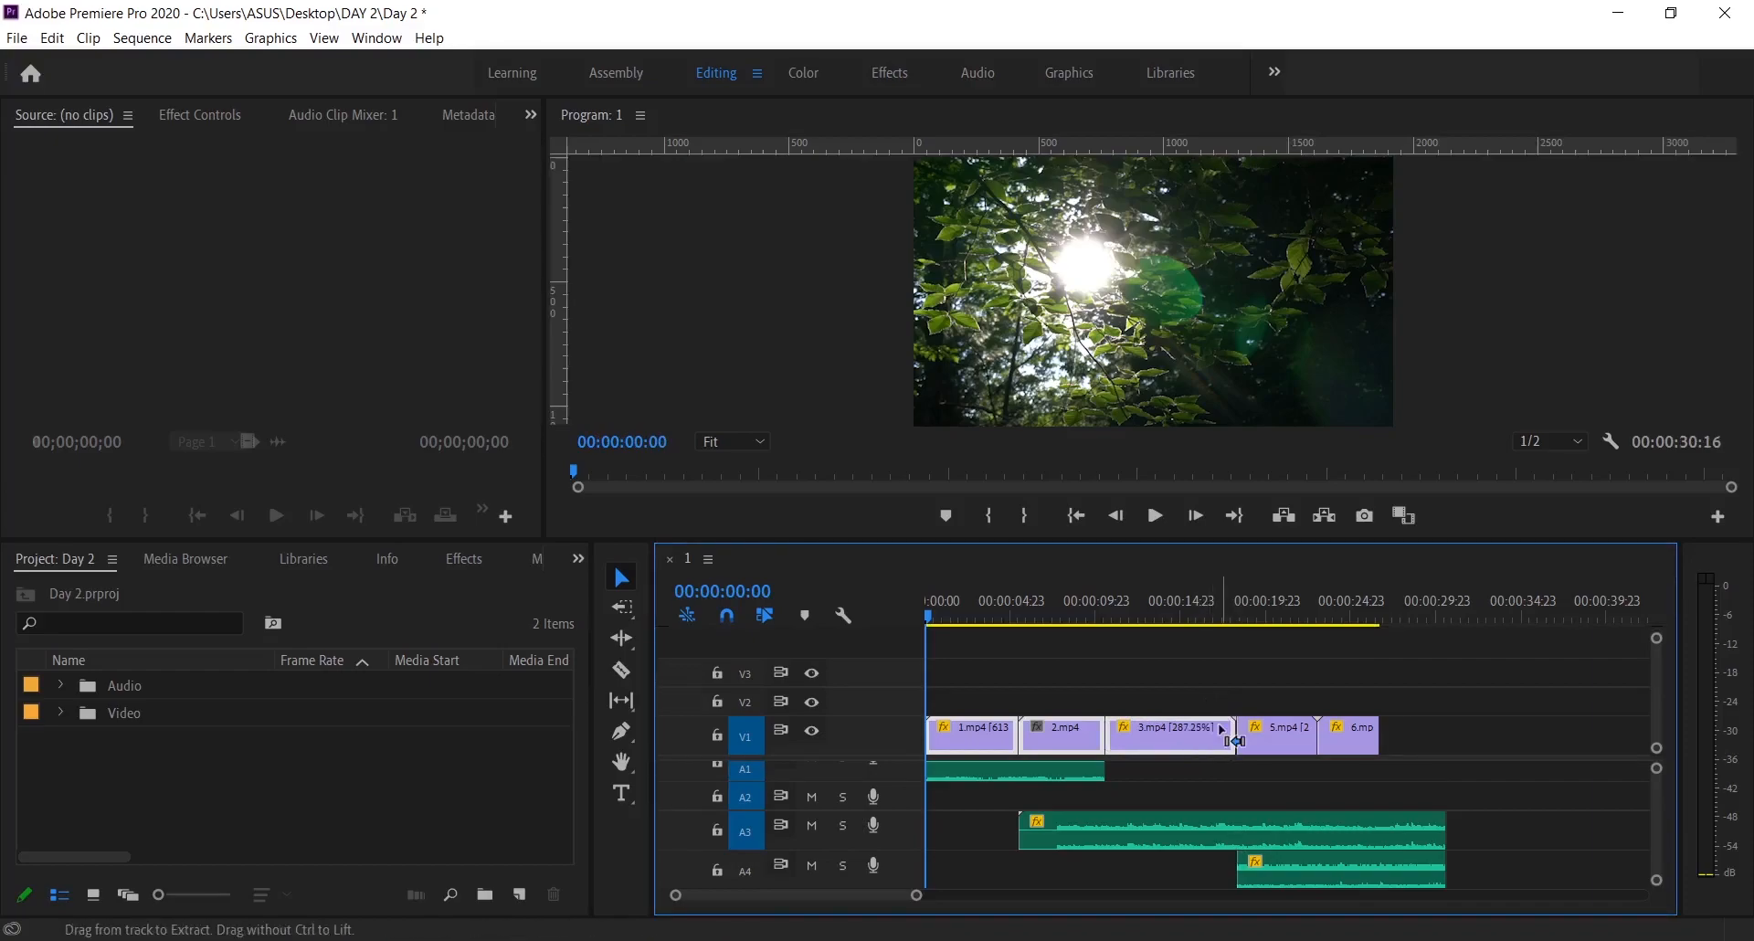
Ripple-trim the end of 3.mp4 back to about 00:00:15 with the Ripple Edit Tool, and undo the trims.
left_click(630, 639)
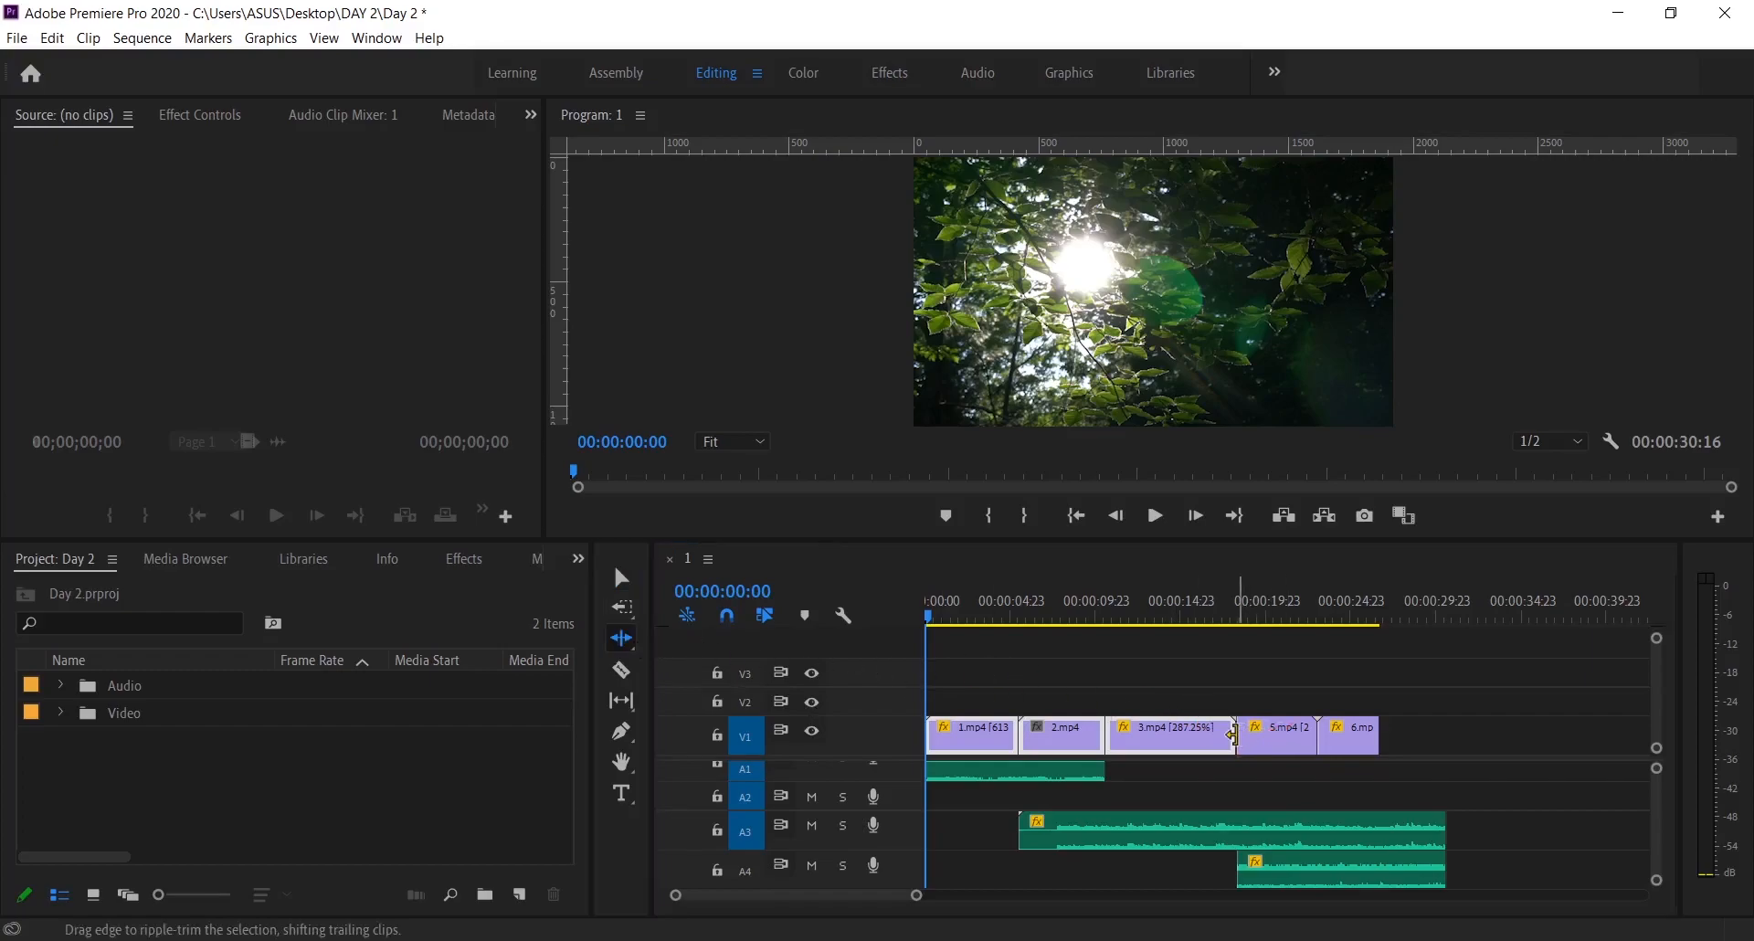
left_click_drag(1232, 734, 1185, 736)
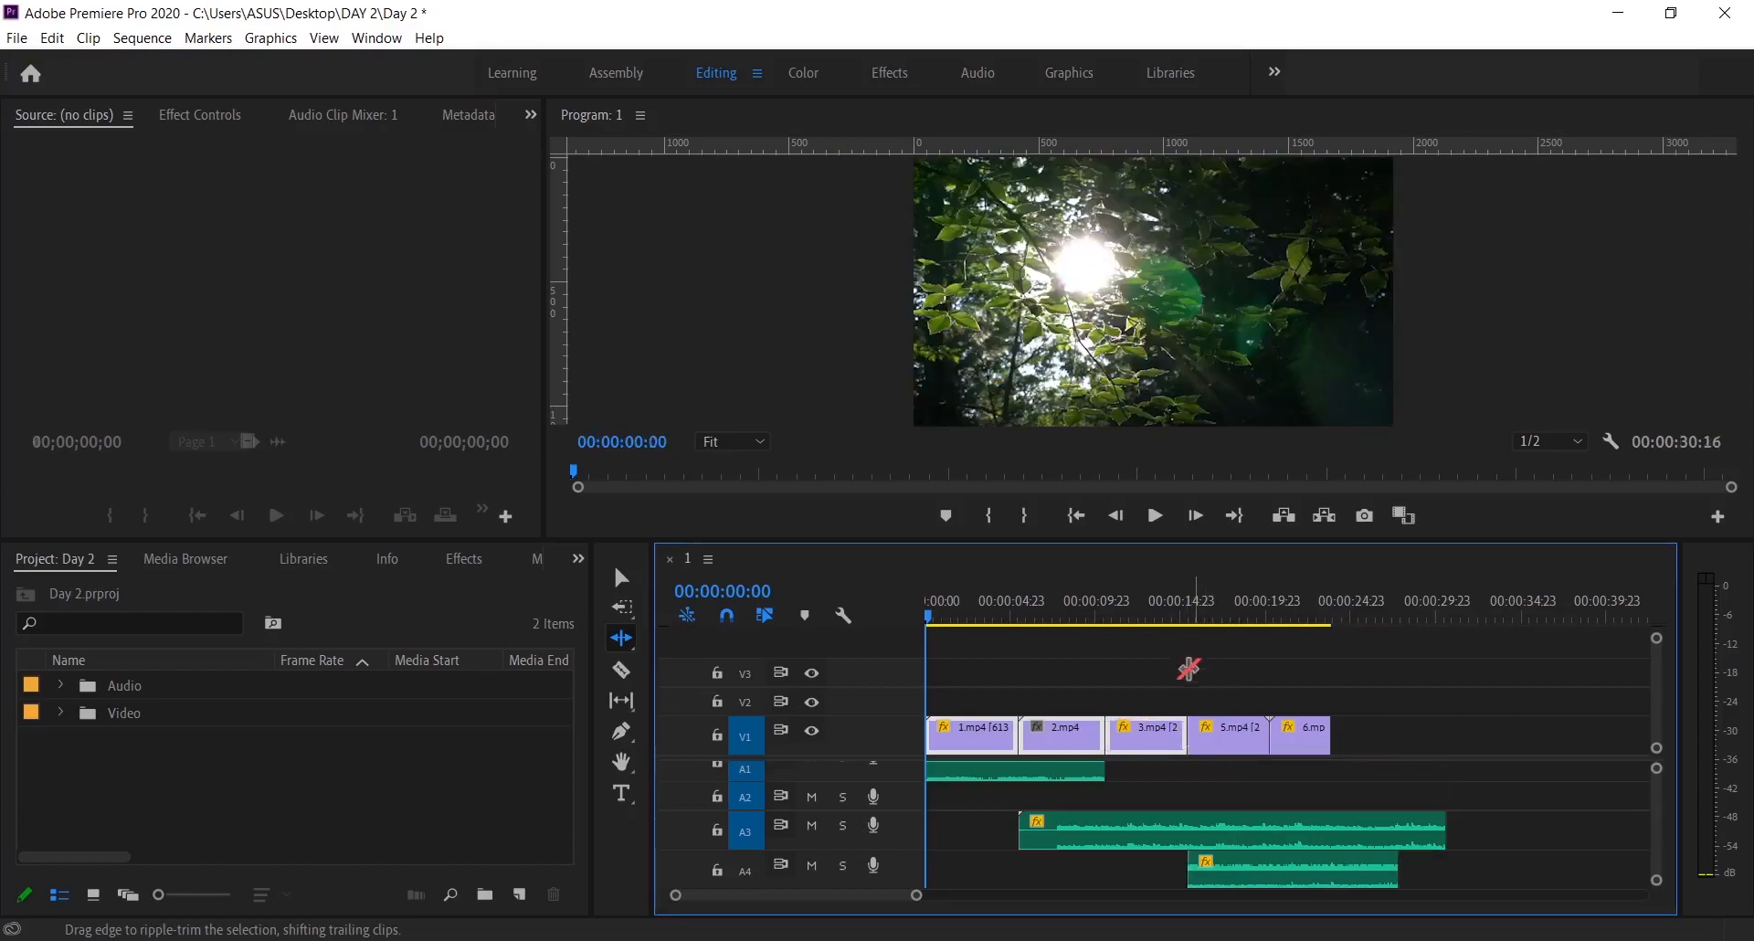
key("ctrl+z")
left_click_drag(1230, 734, 1175, 731)
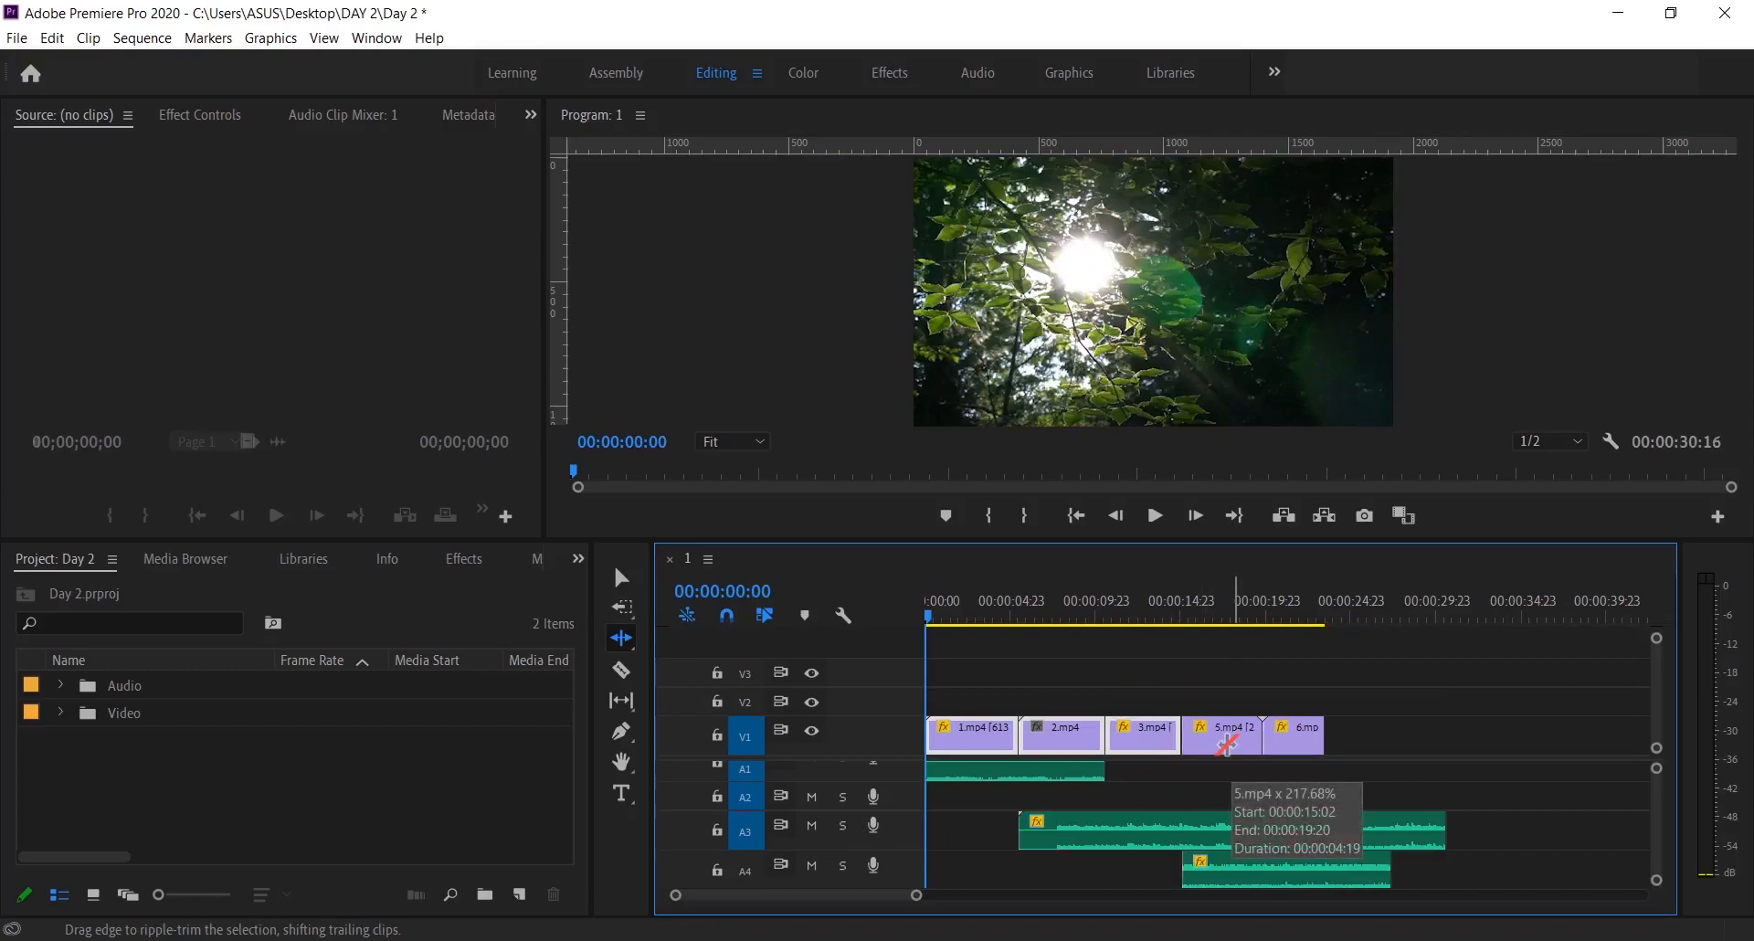
key("ctrl+z")
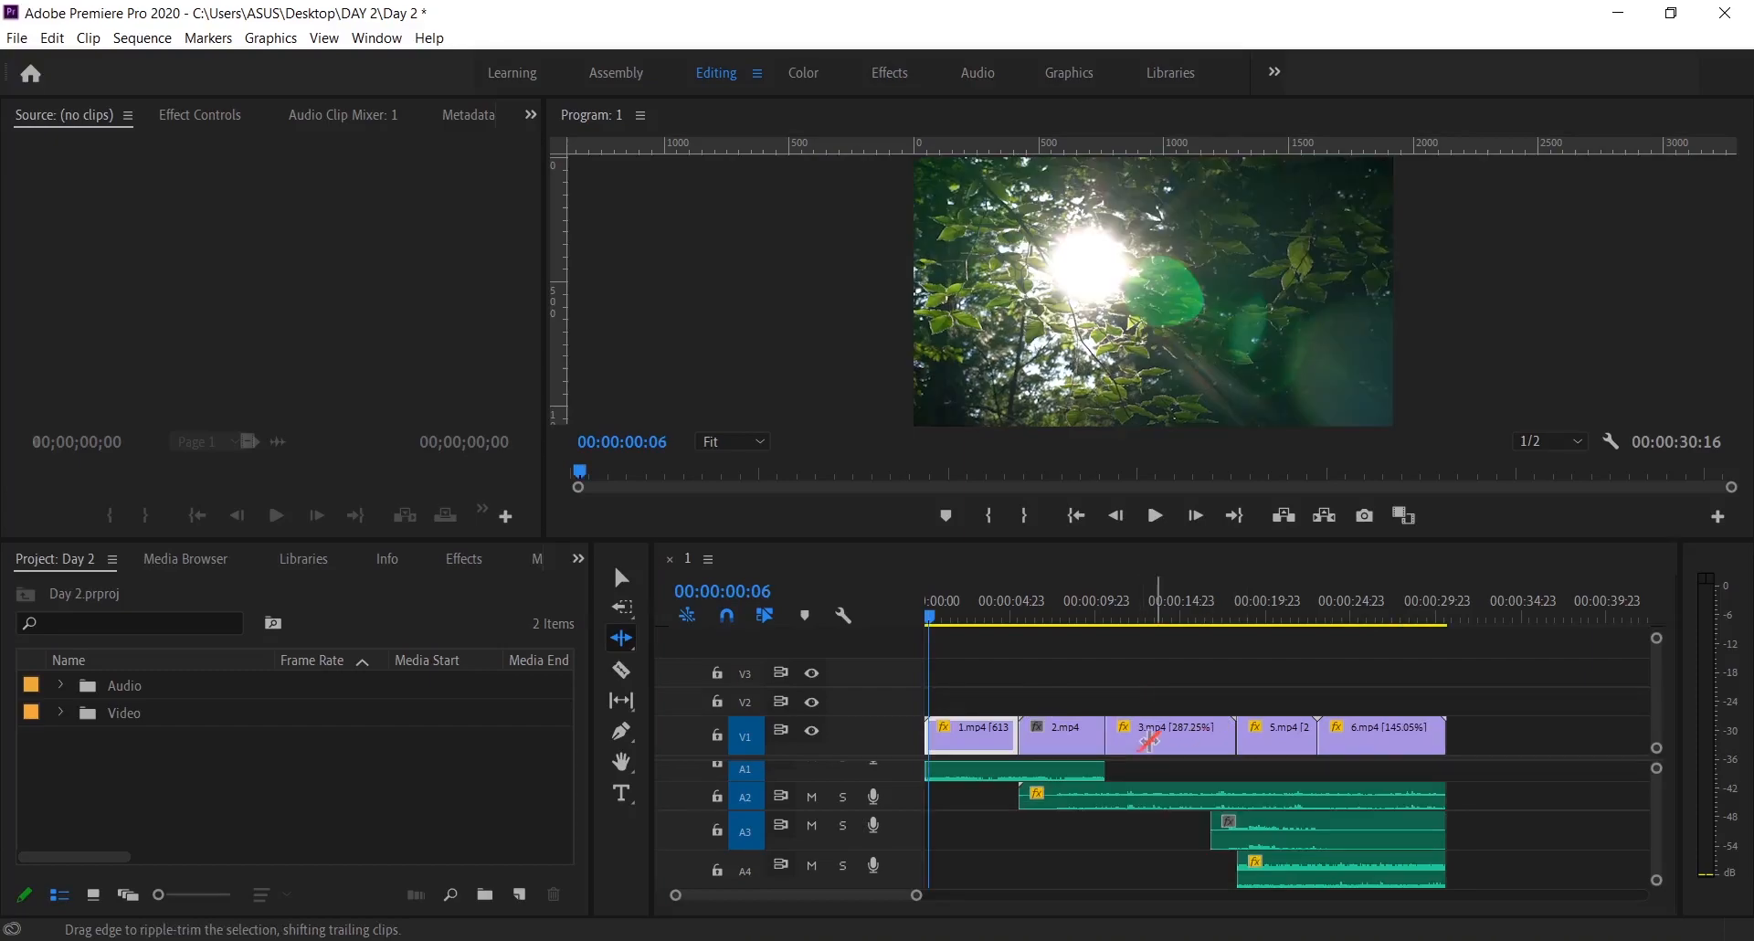
Play the sequence from 00:00:11:08 in 3.mp4 through the cut into 5.mp4.
left_click(1149, 741)
left_click(1117, 610)
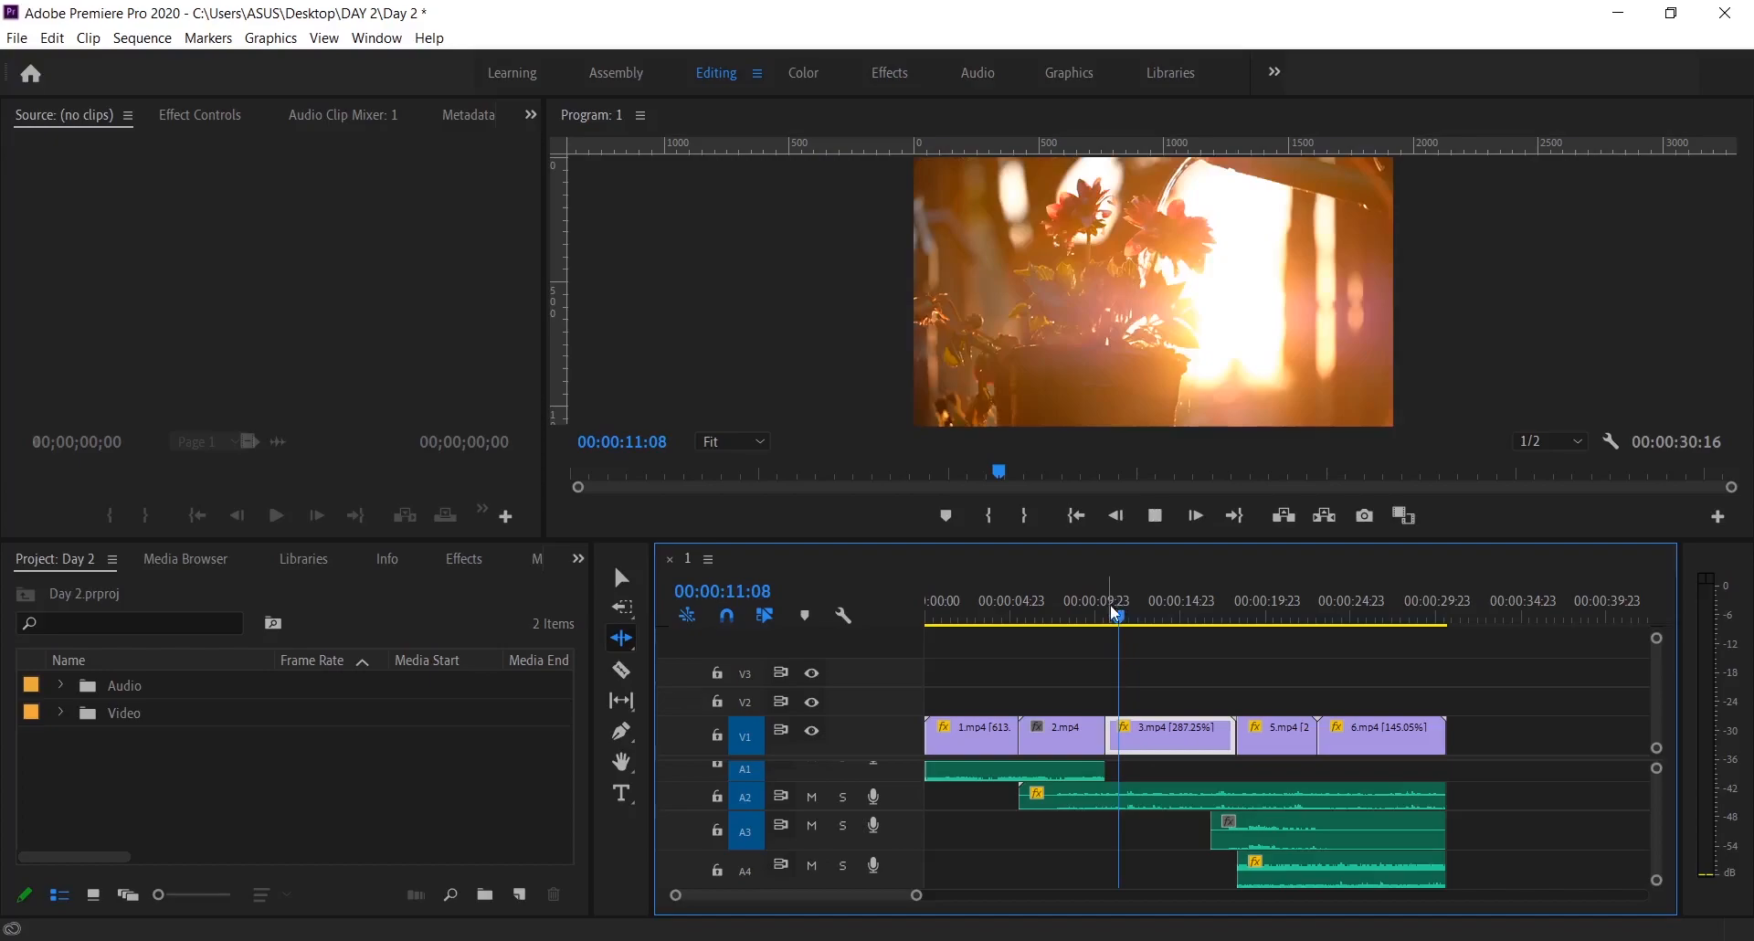
key("space")
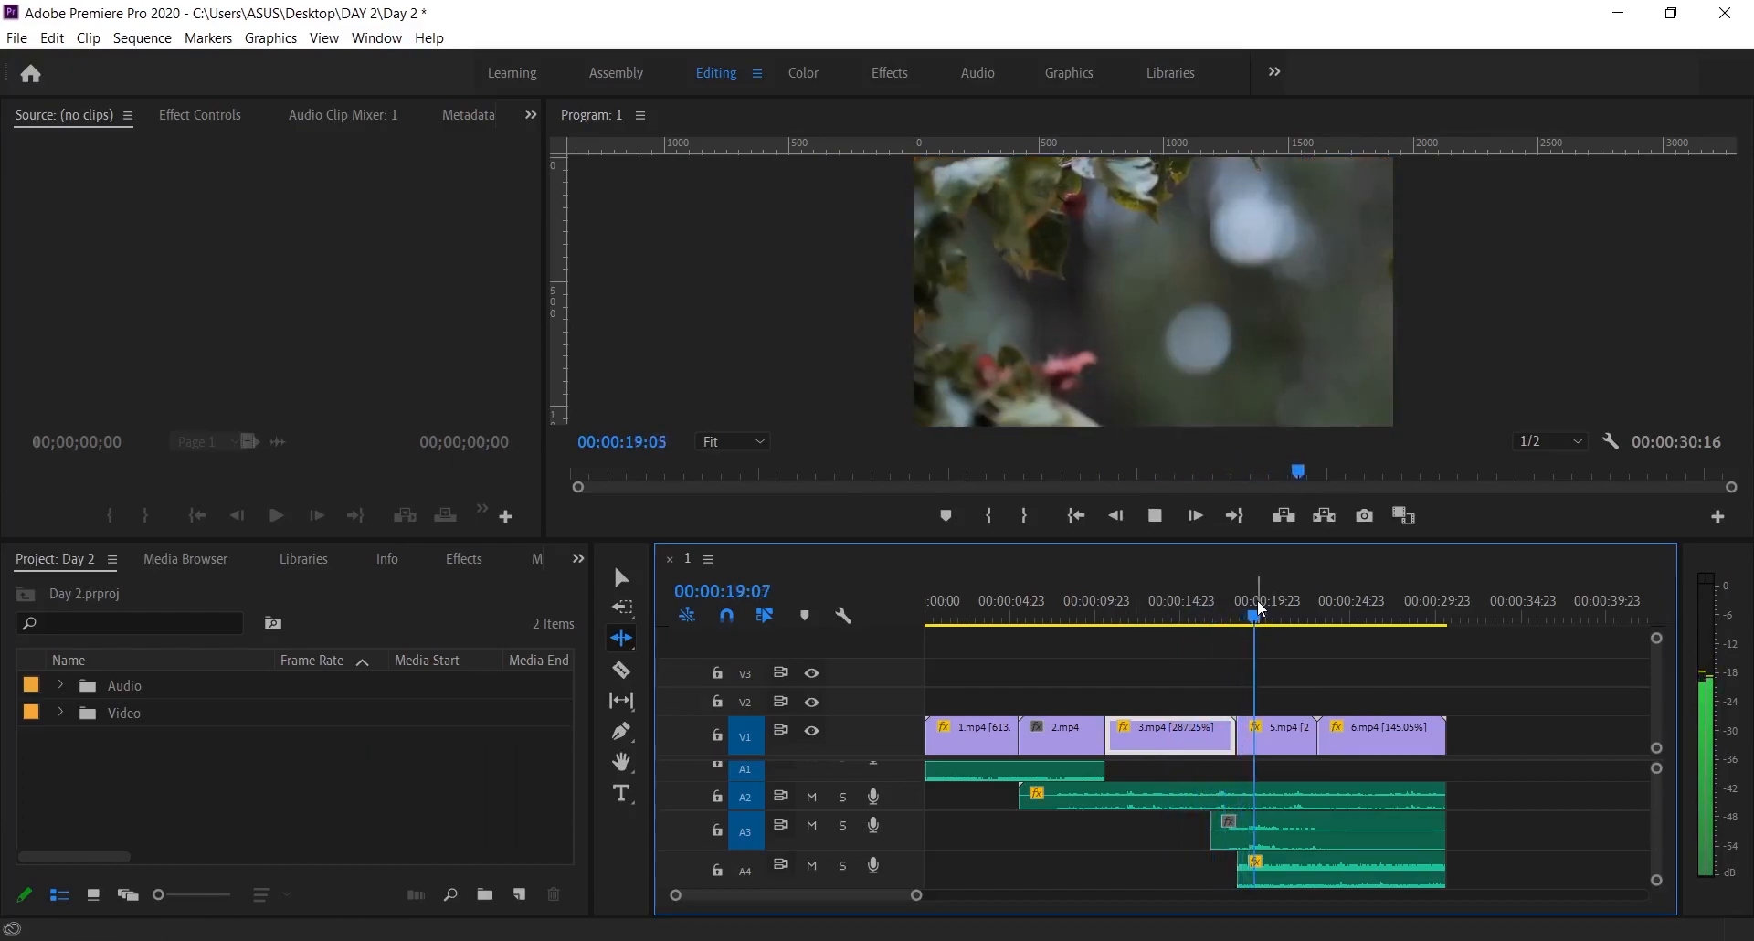
left_click(1251, 736)
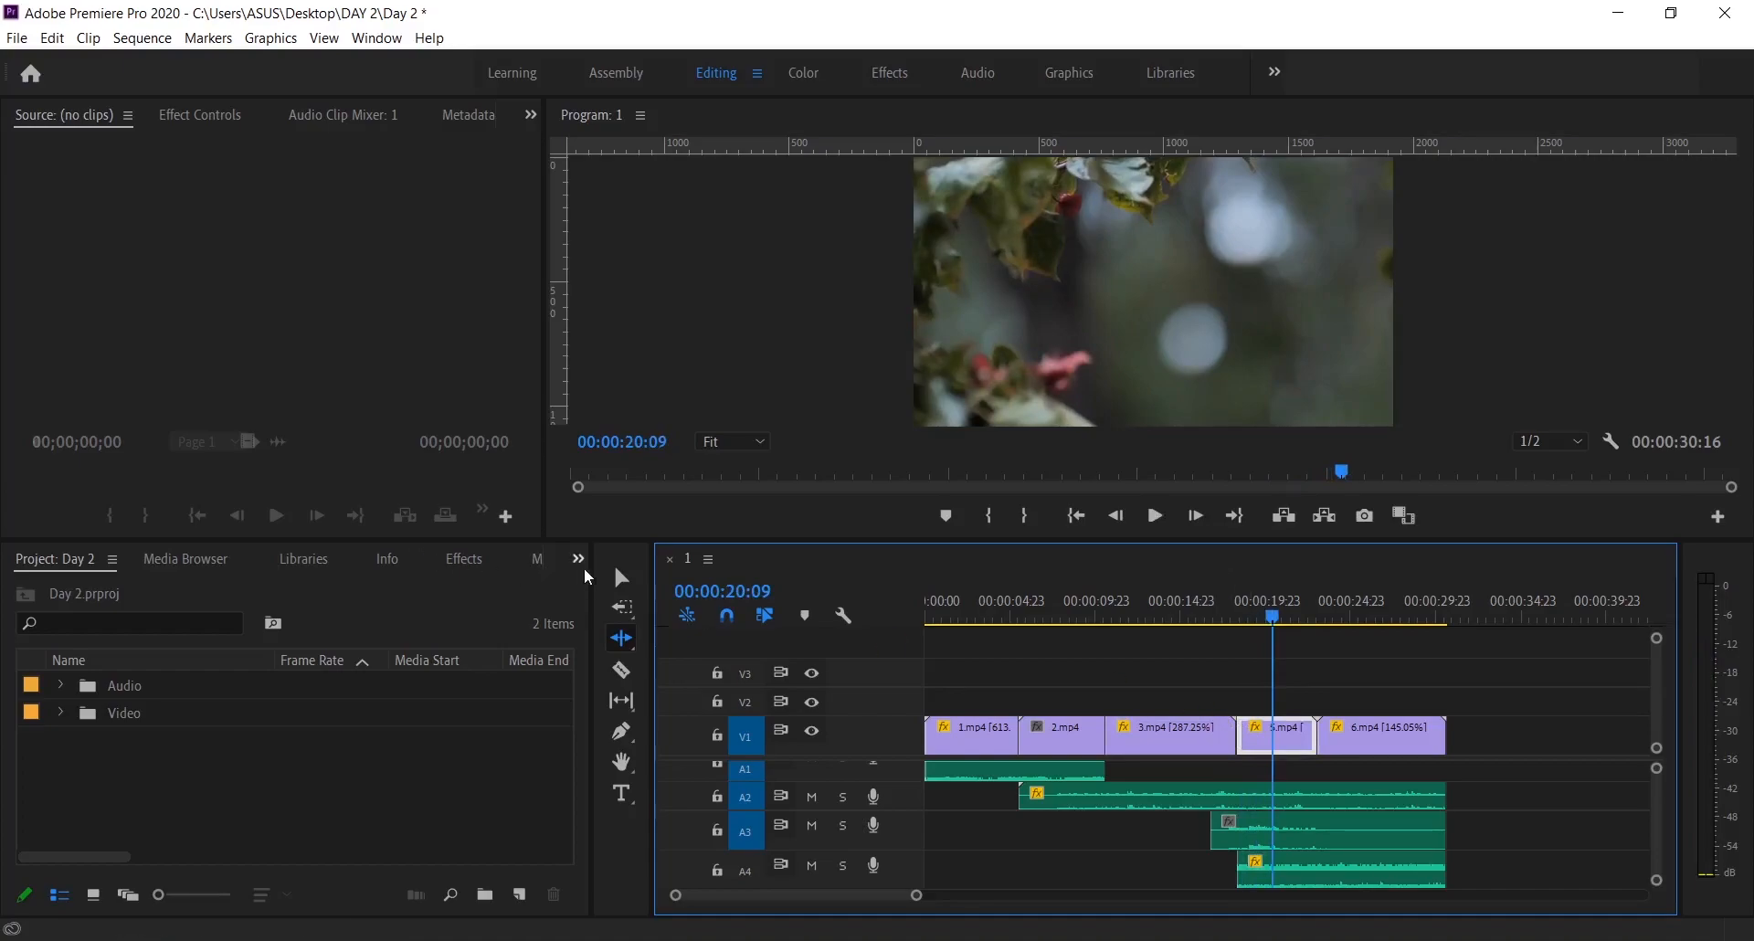
Using the Selection Tool, shorten the end of 3.mp4 to about 00:00:17 and extend the start of 5.mp4 to meet it.
left_click(611, 578)
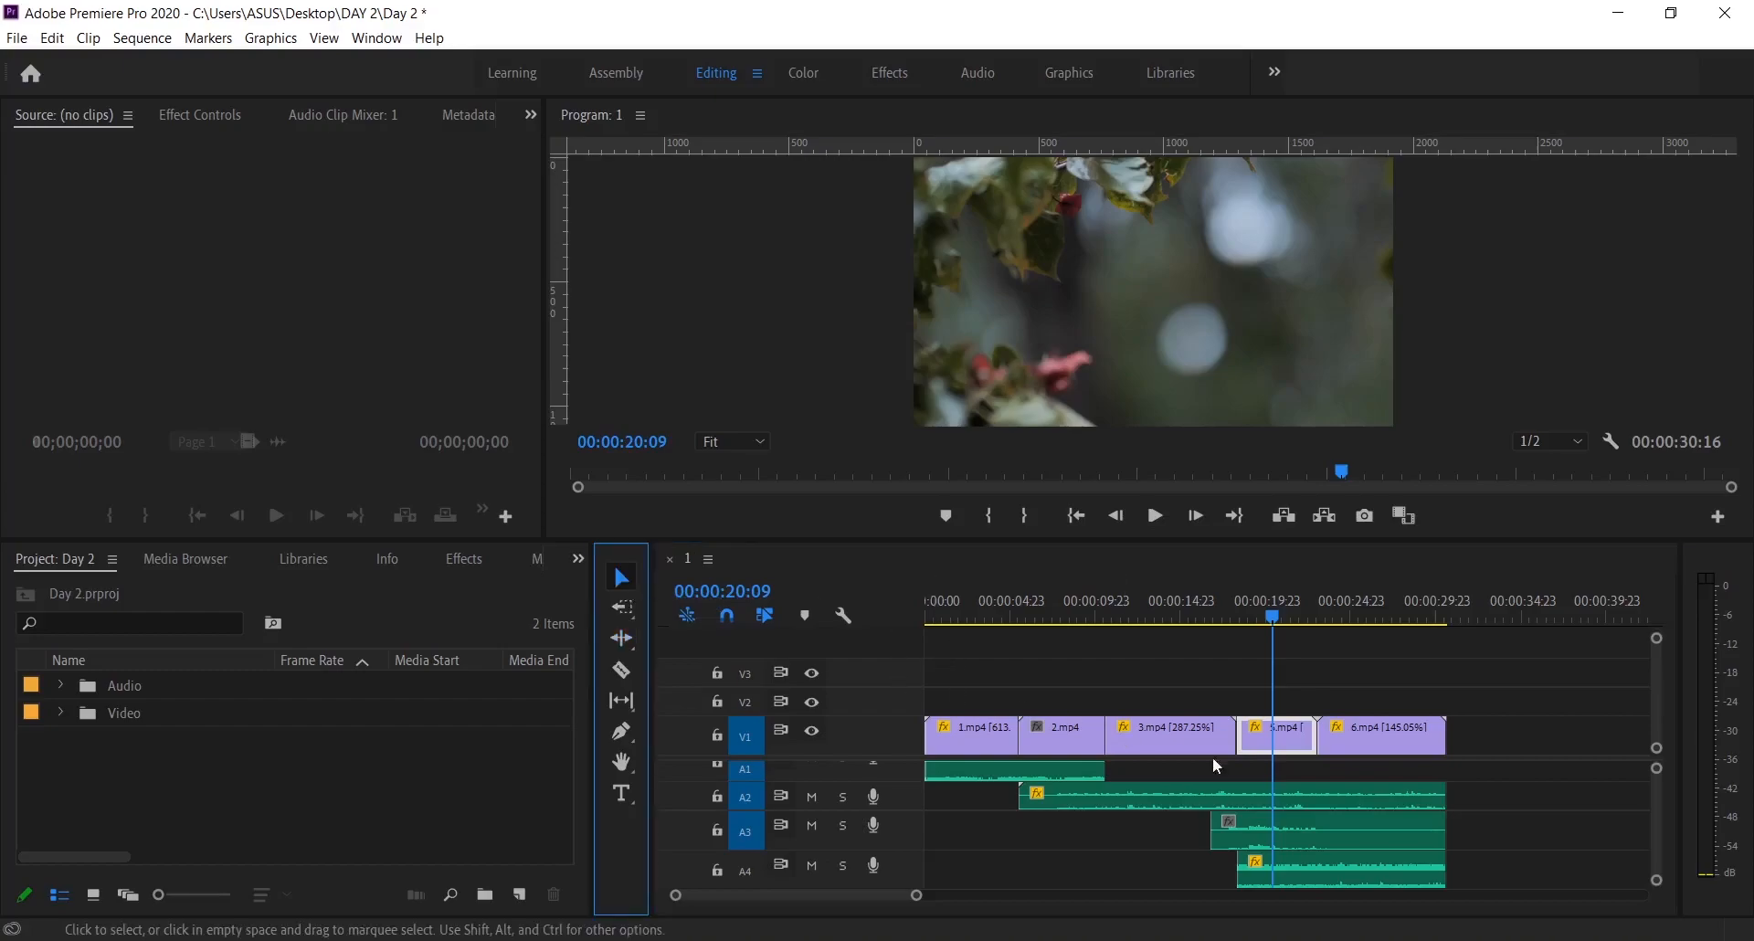
left_click(1229, 736)
mouse_move(1229, 735)
left_mouse_down()
mouse_move(1210, 735)
mouse_move(1227, 728)
left_mouse_up()
Play the adjusted cut between 3.mp4 and 5.mp4 from 00:00:15:13, and undo the trims on both clips.
left_click(1190, 623)
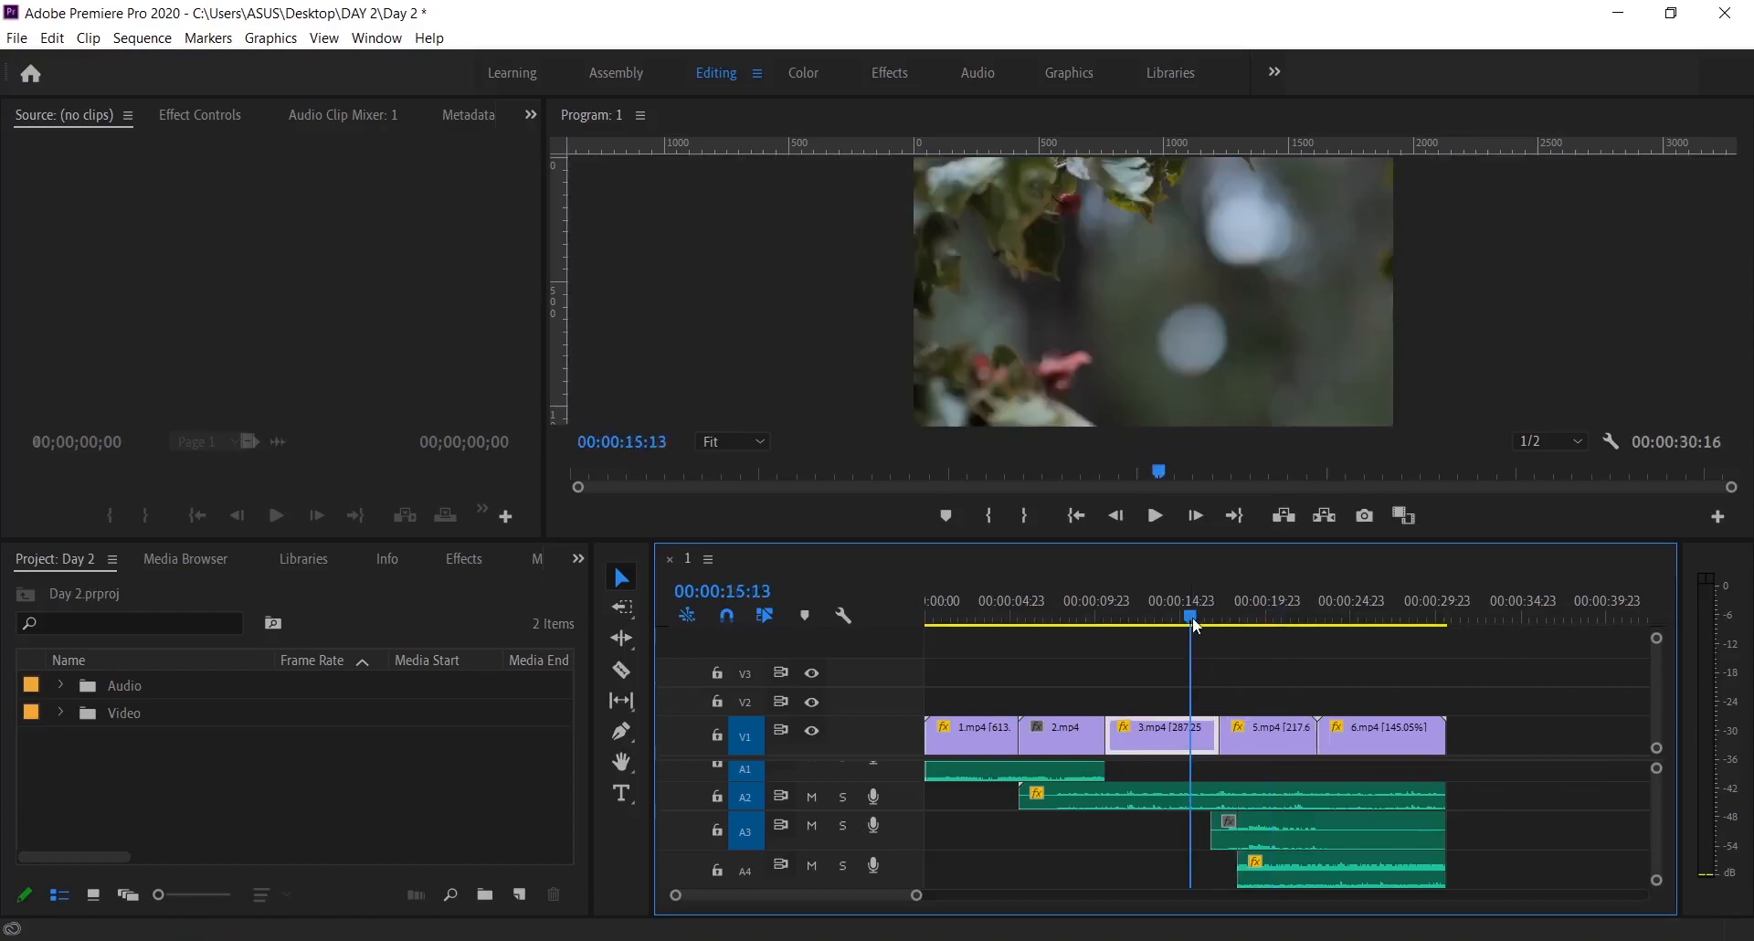
key("space")
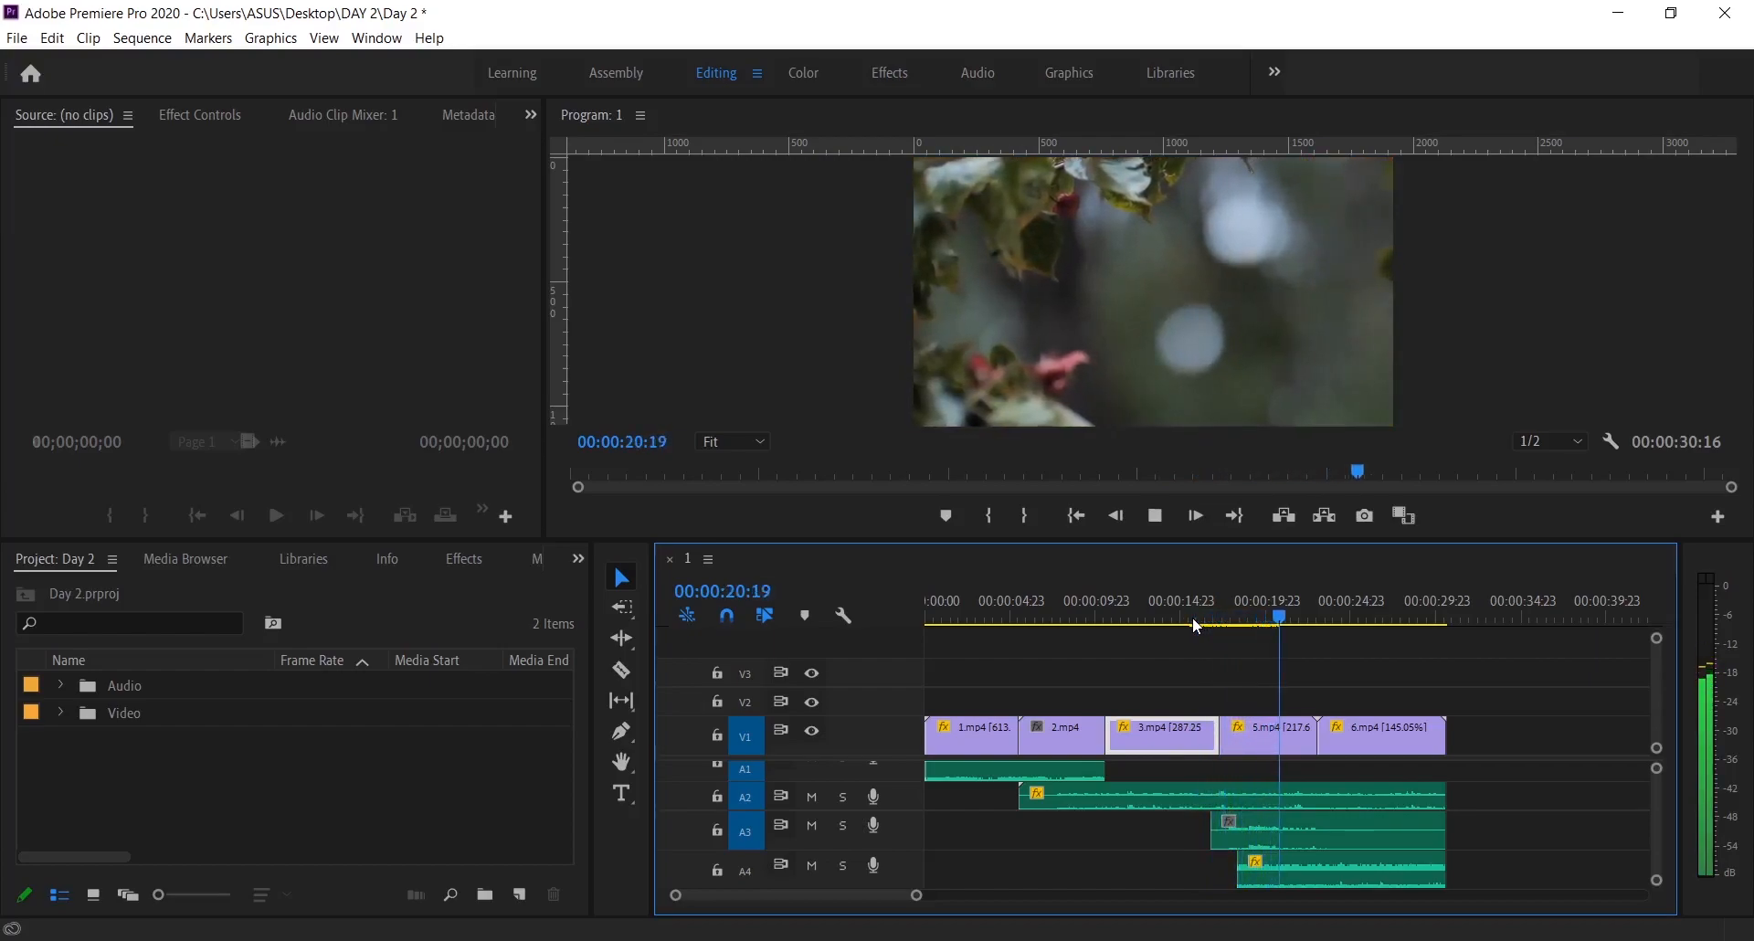
key("space")
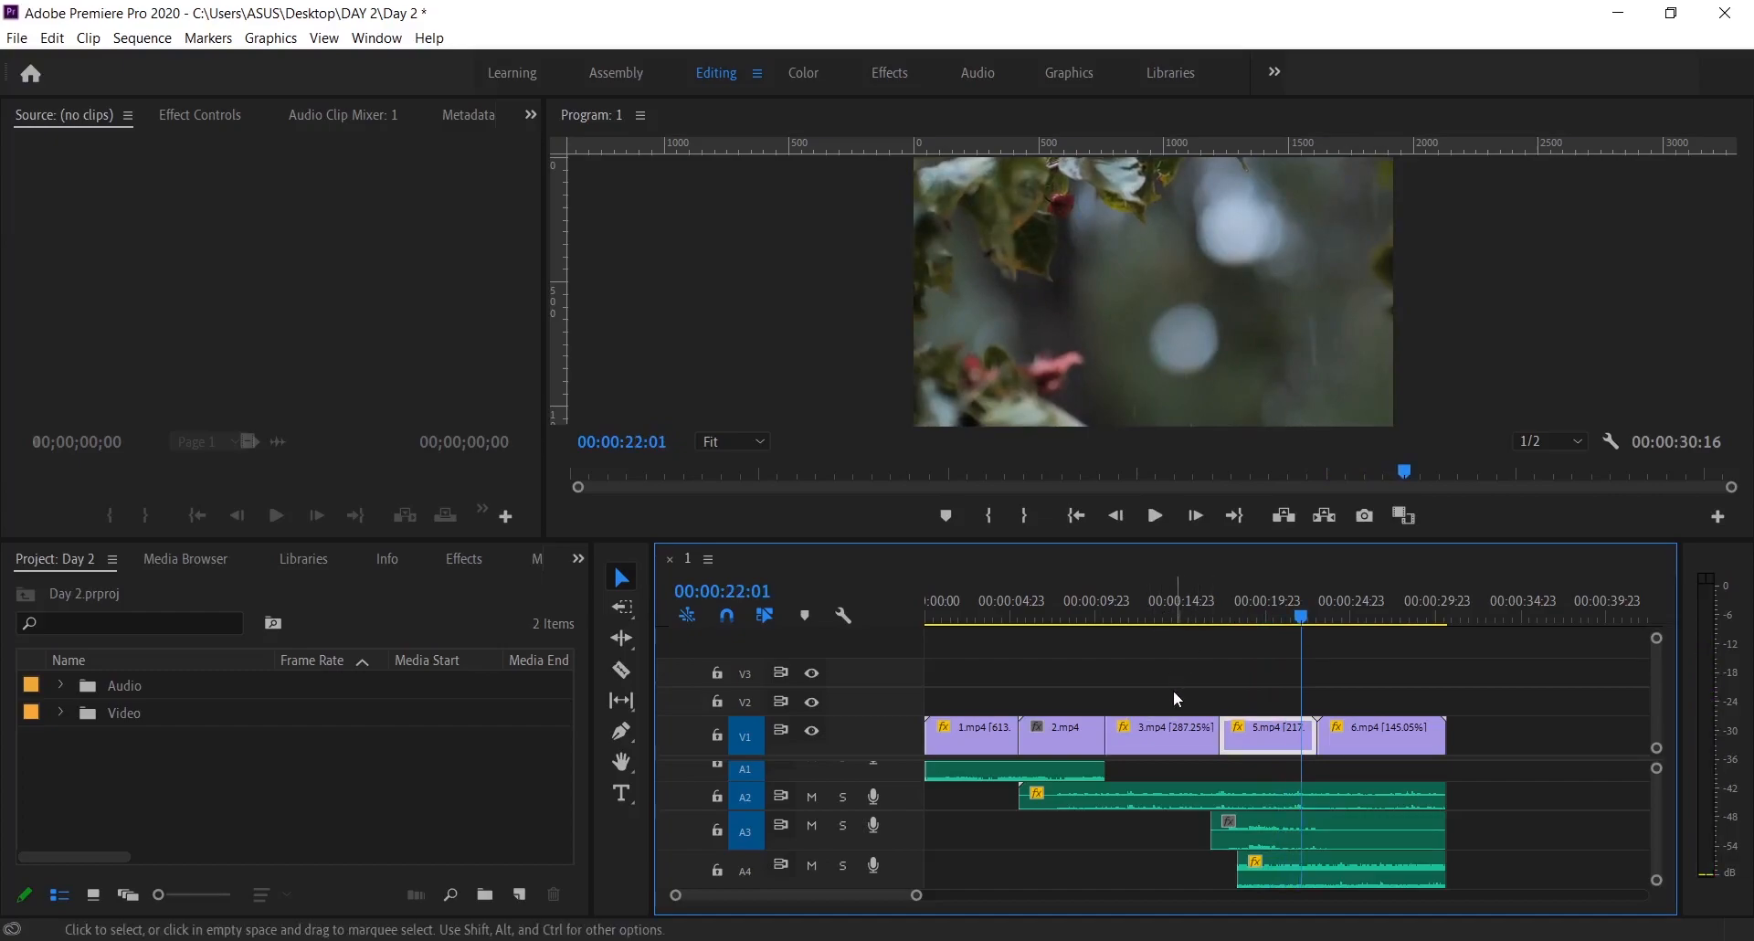
key("ctrl+z")
key("ctrl+z")
Use the Rolling Edit Tool to move the cut between 3.mp4 and 5.mp4 about 19 frames earlier.
left_click(619, 639)
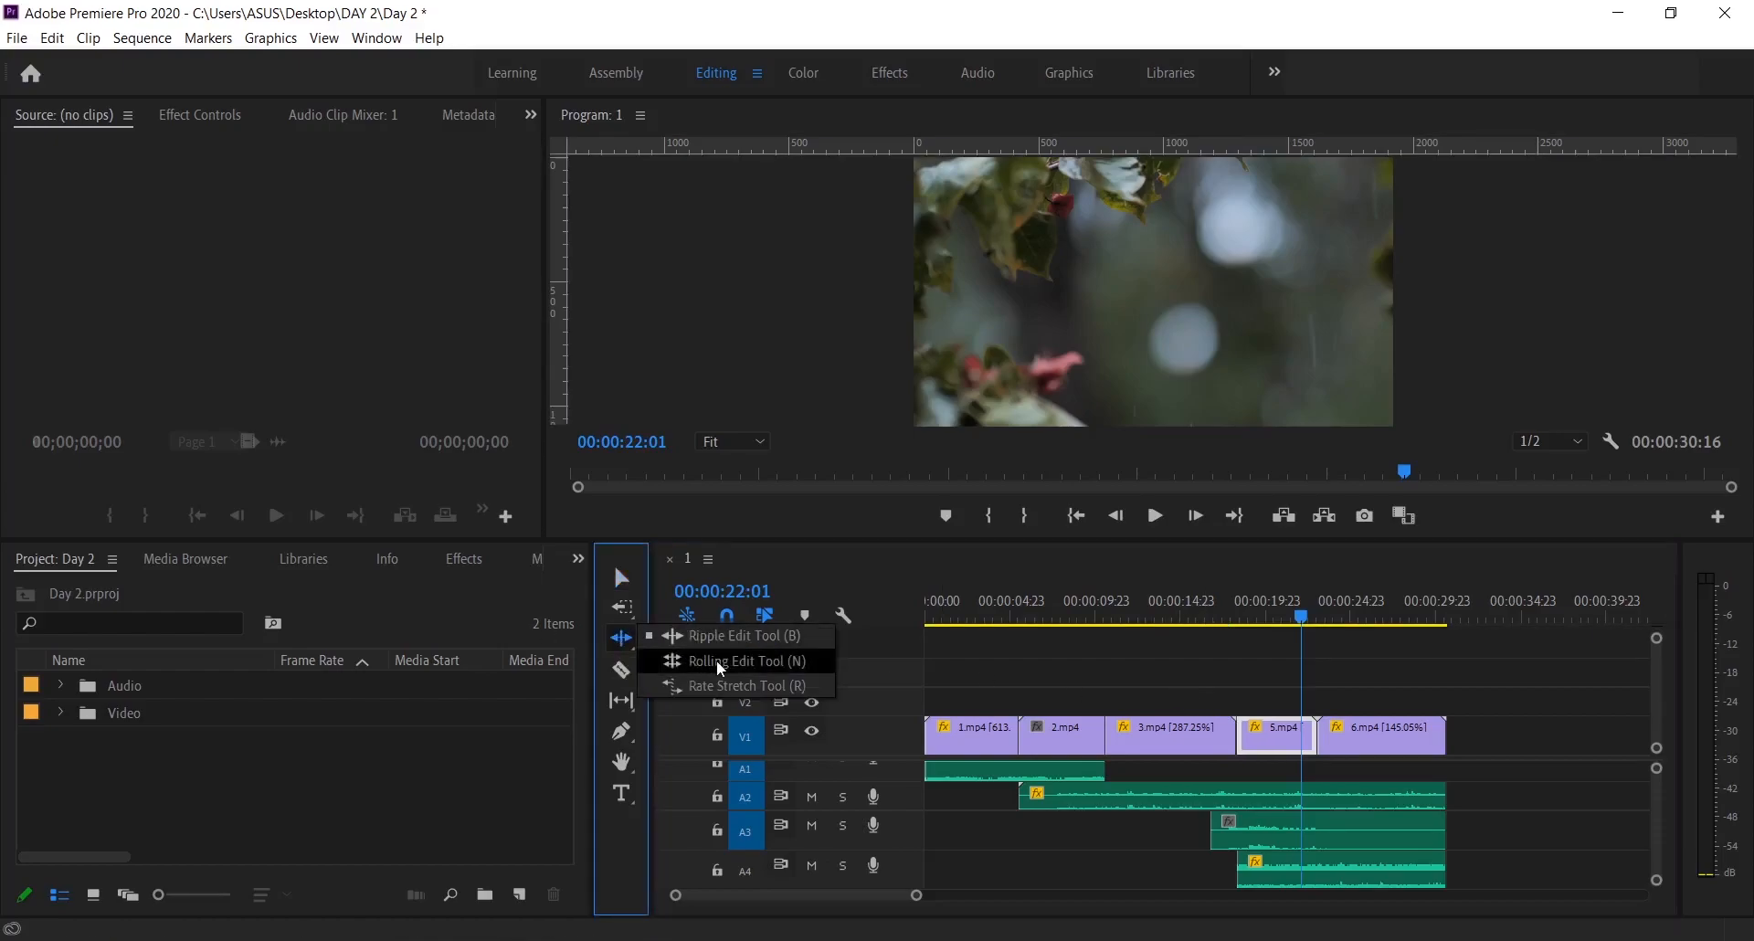
left_click(747, 660)
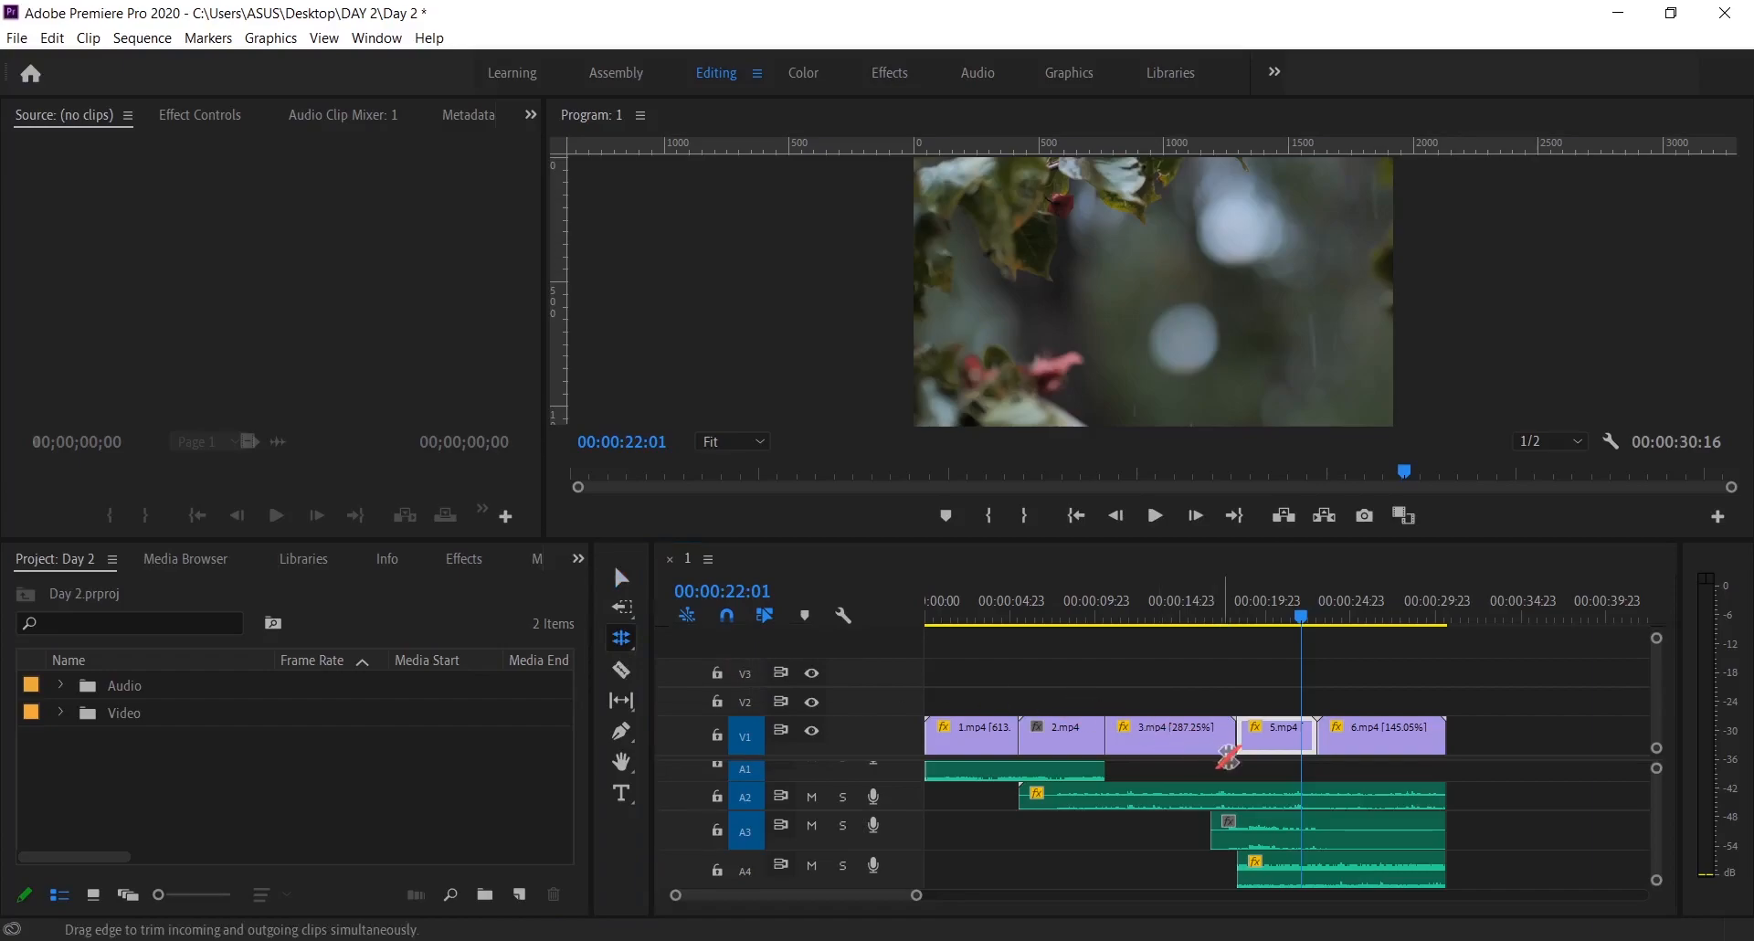
left_click(1237, 746)
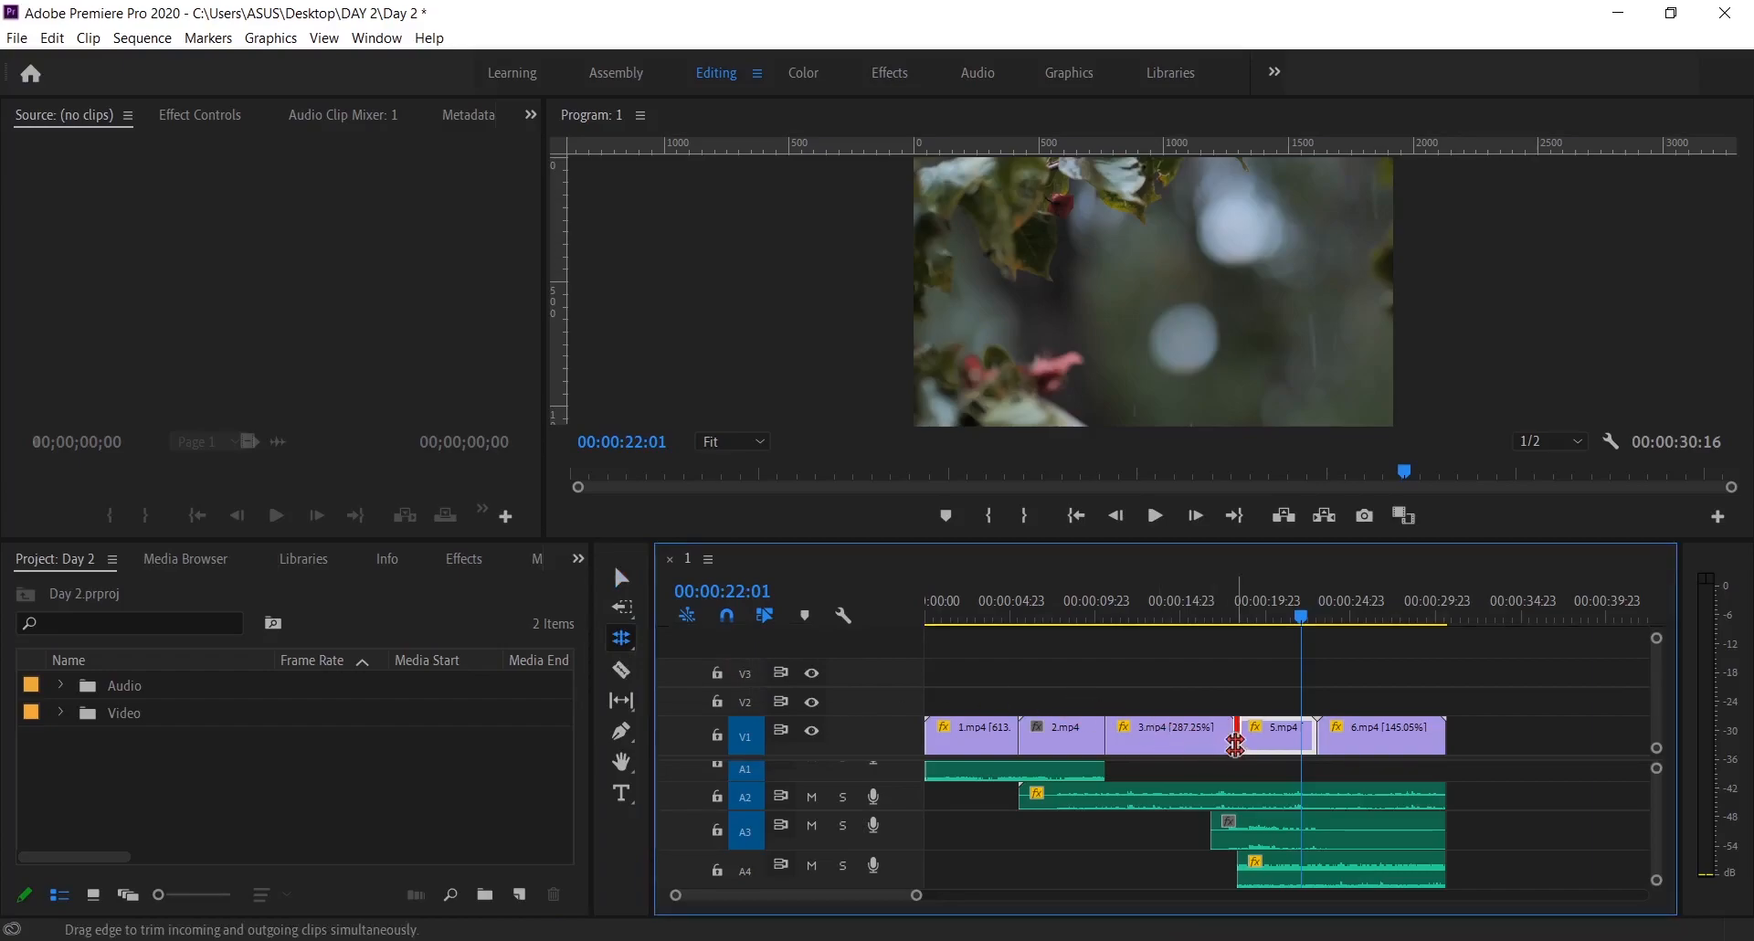
left_click_drag(1234, 747, 1223, 744)
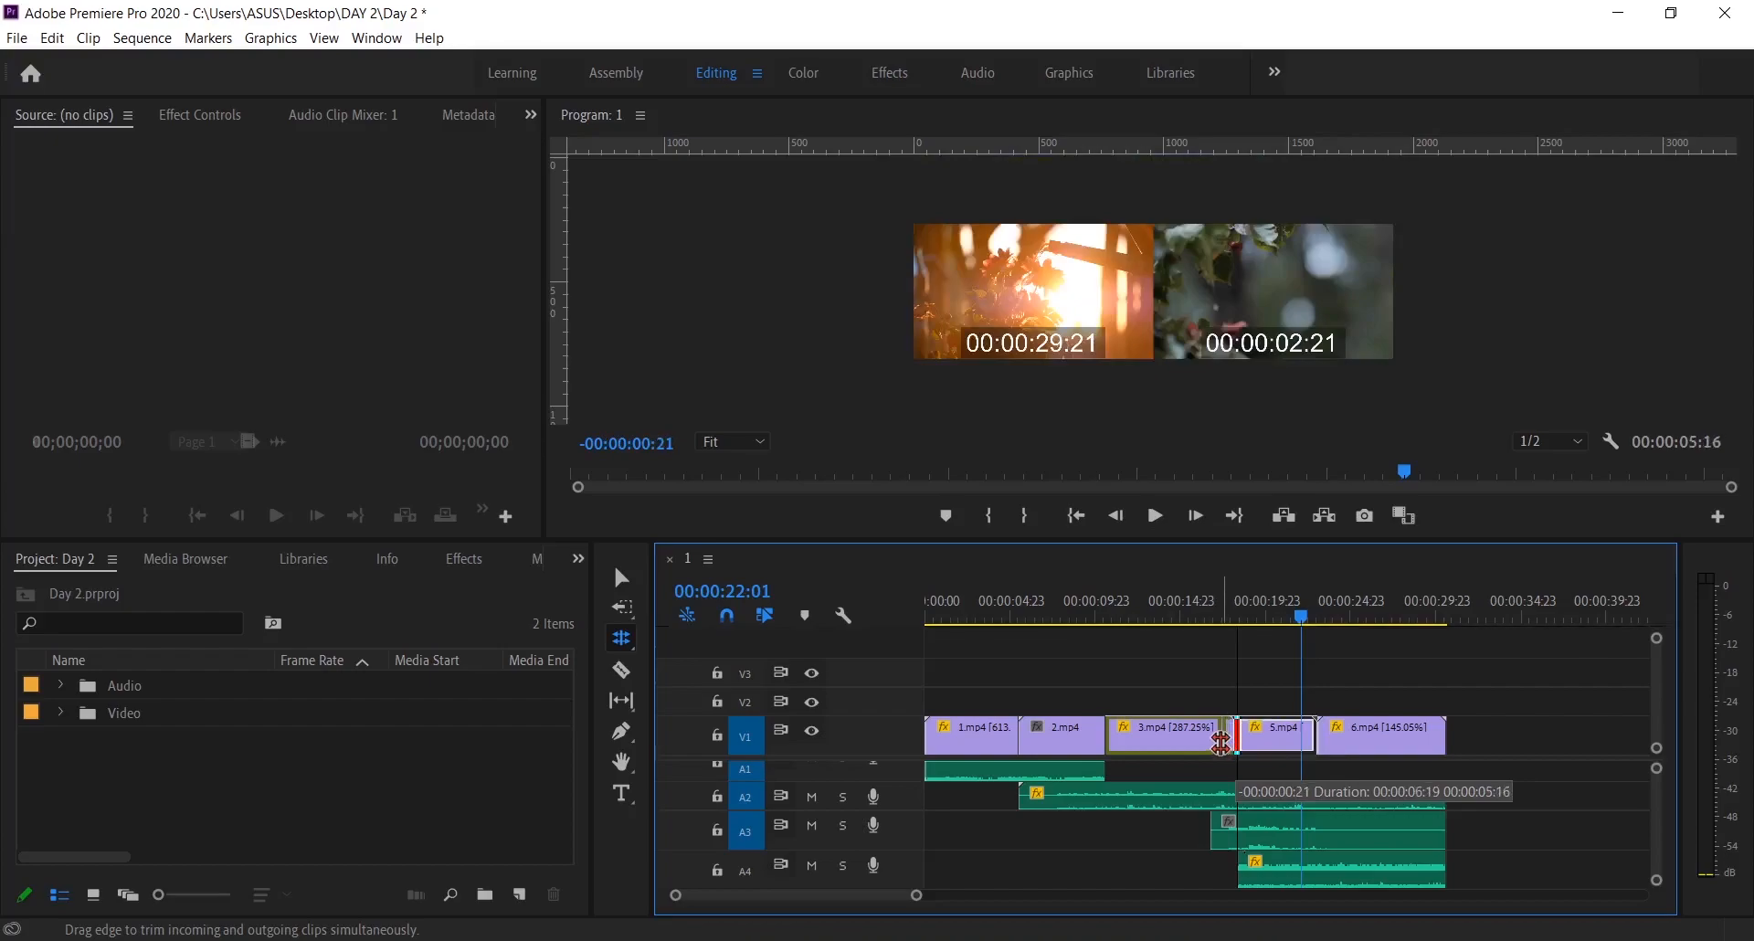
left_click_drag(1221, 744, 1223, 745)
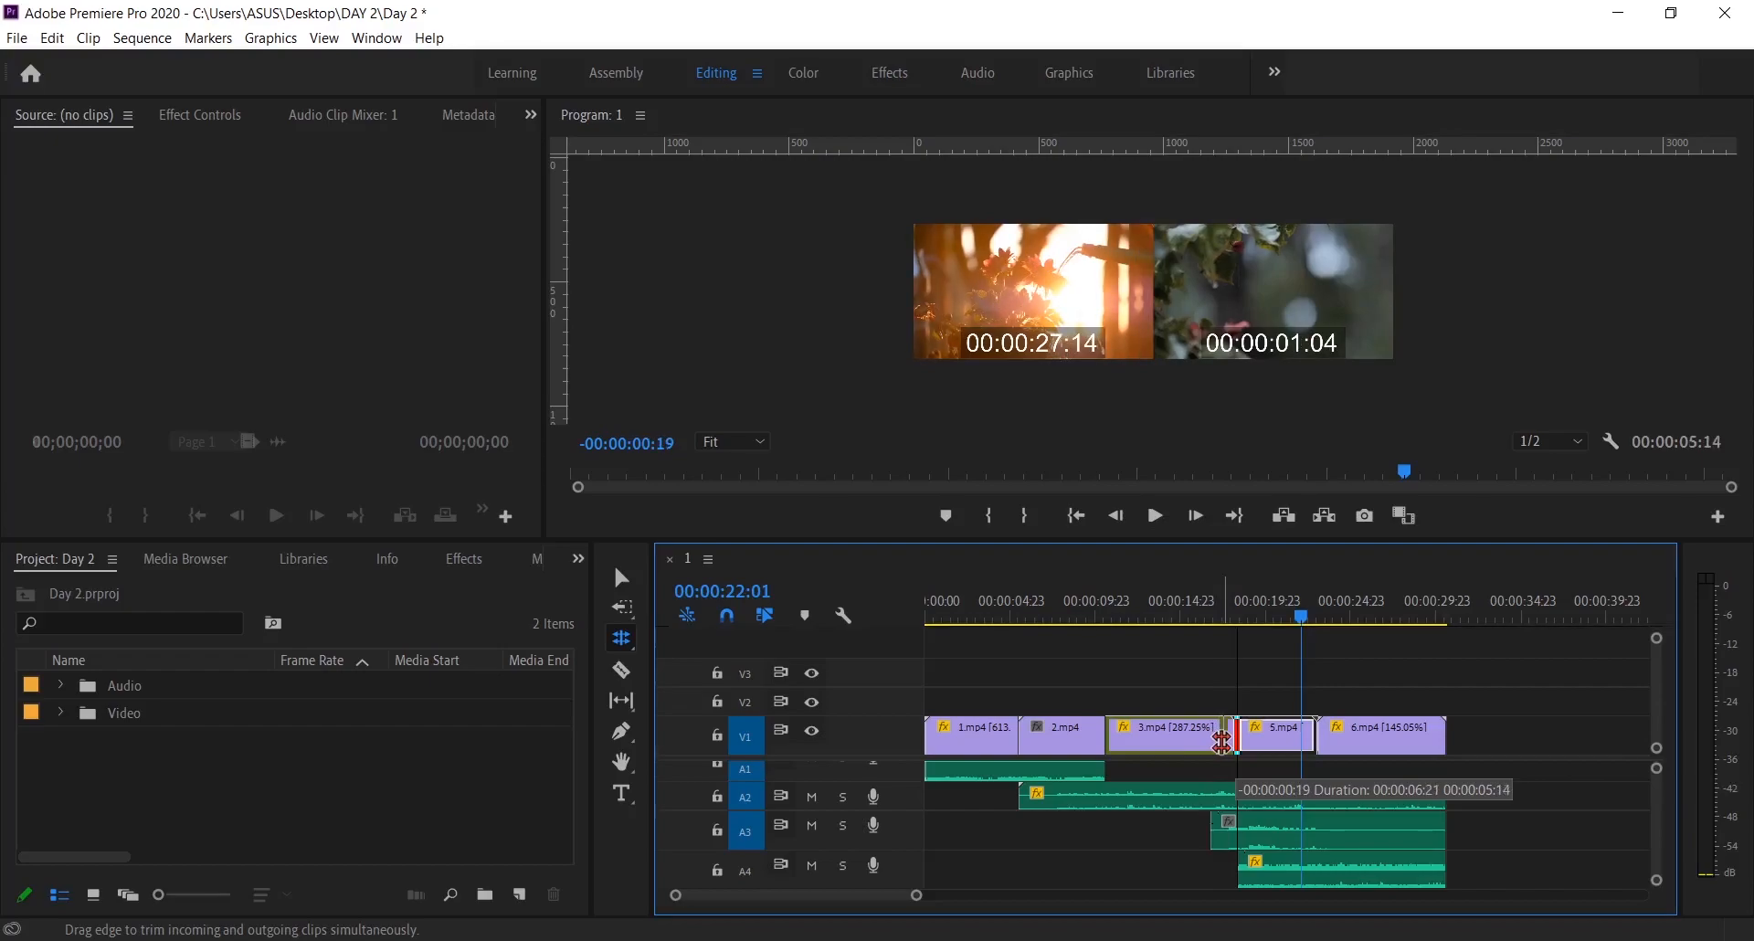
left_click_drag(1223, 744, 1222, 745)
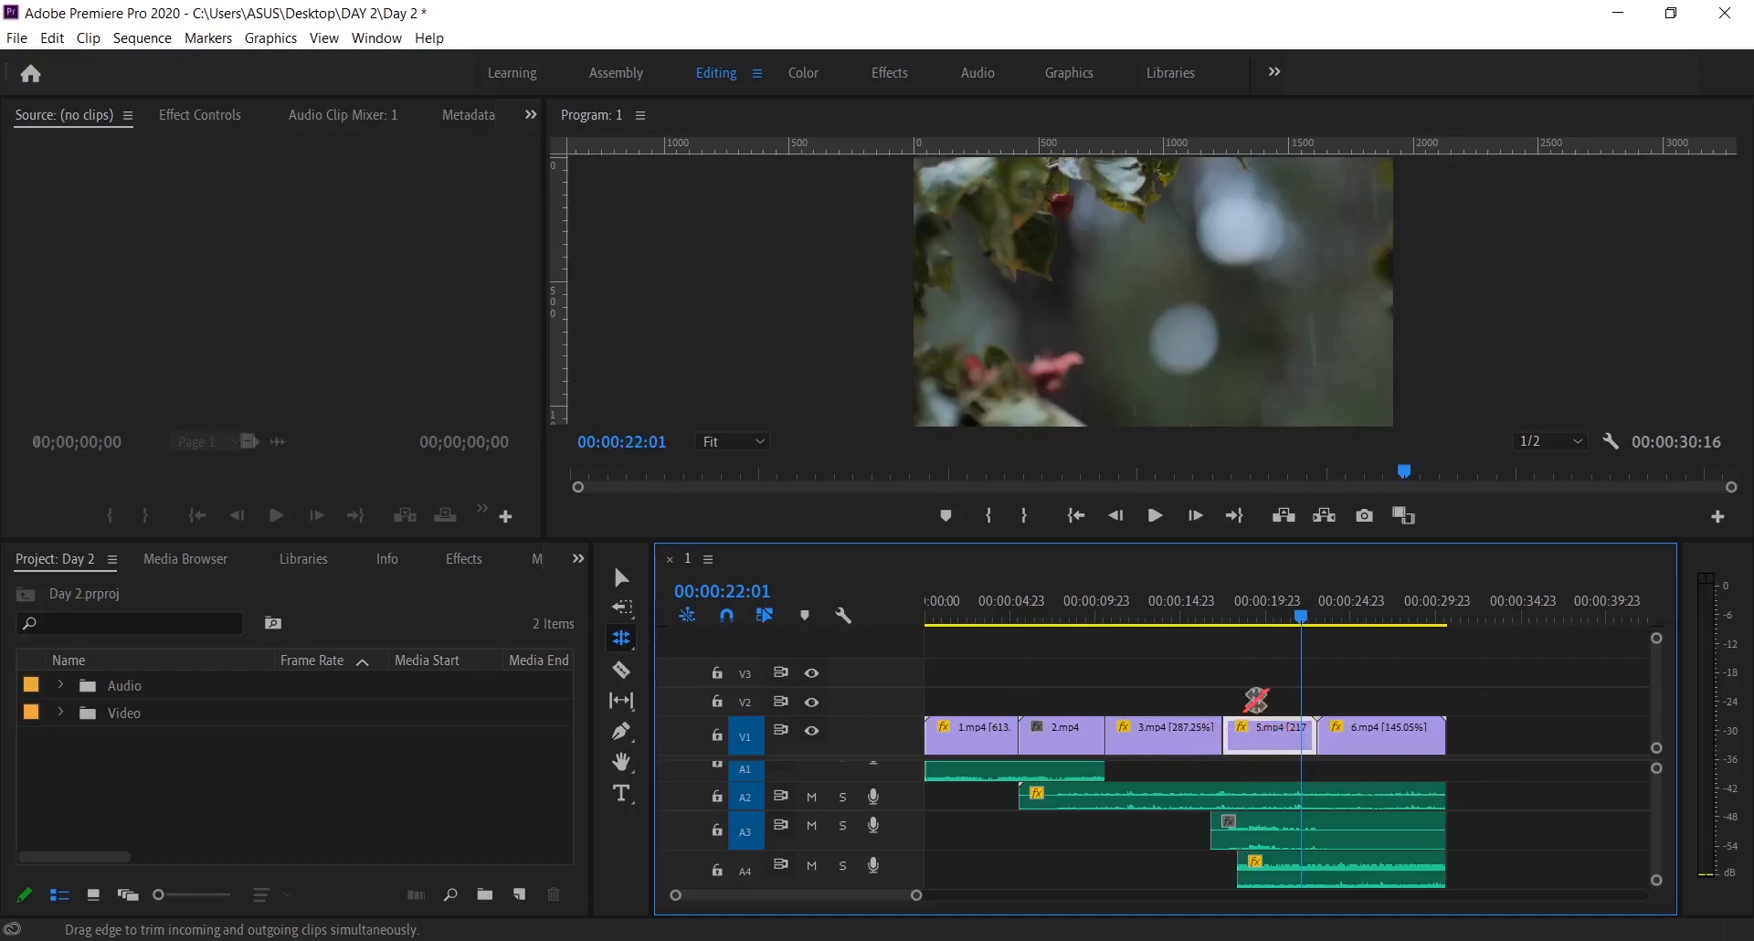
Play the sequence from 00:00:16:15 across the rolled cut into 6.mp4, and select the clip under the playhead.
left_click(1210, 616)
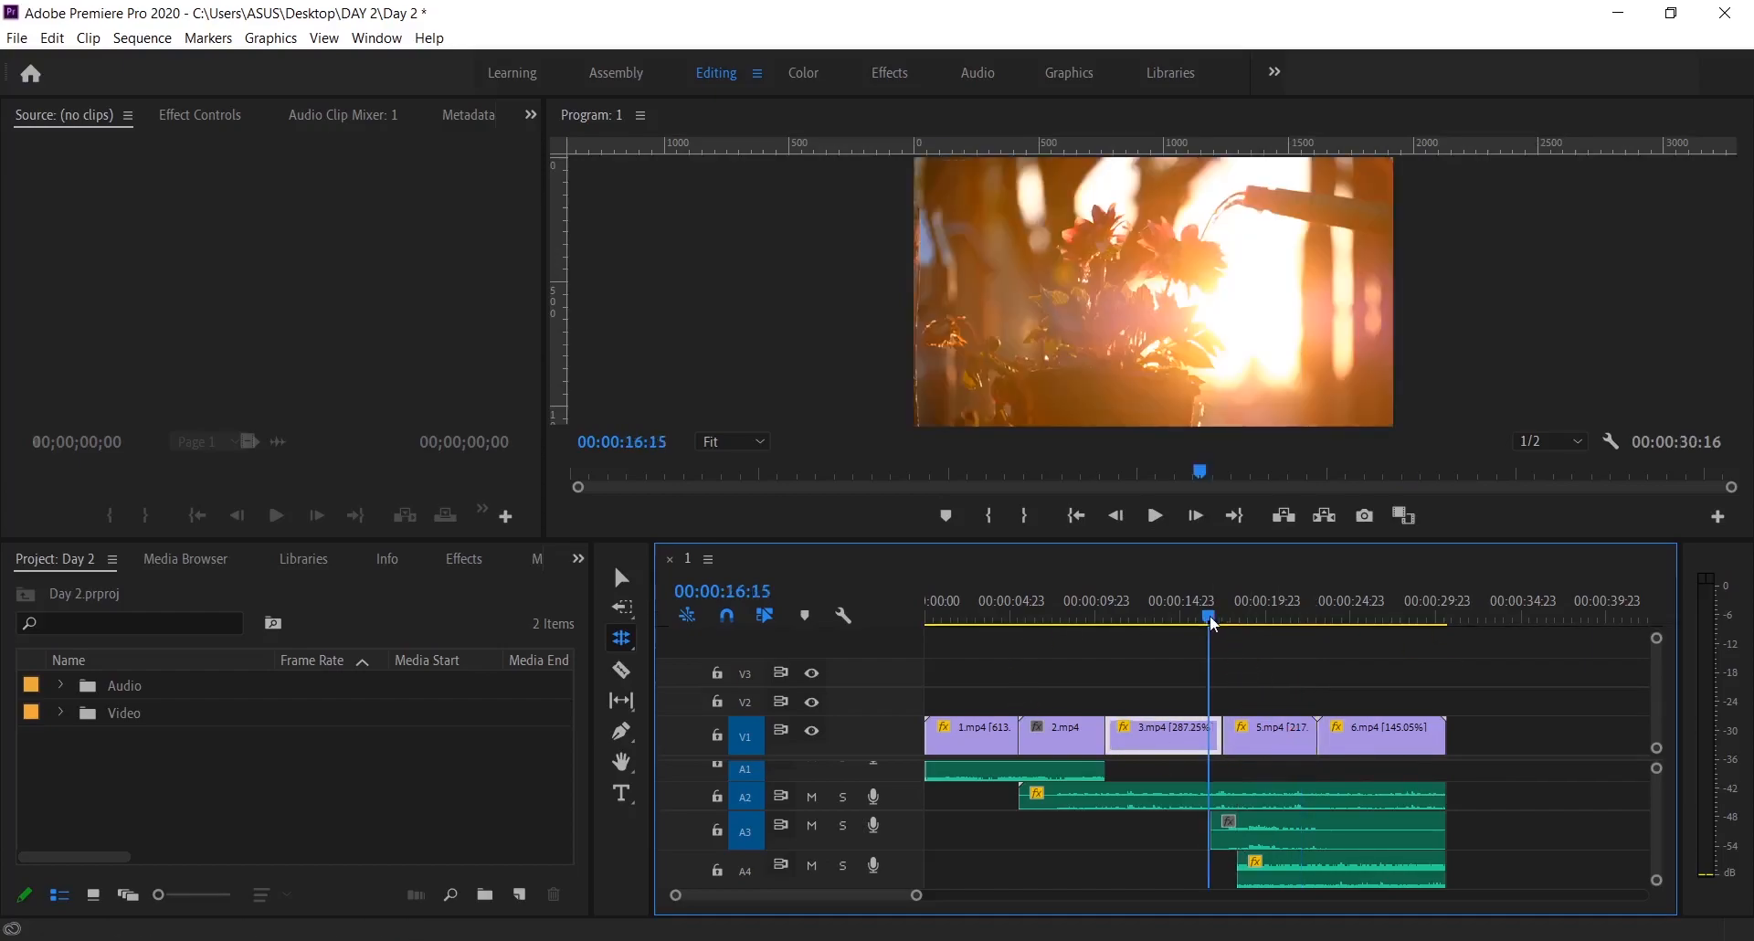
key("space")
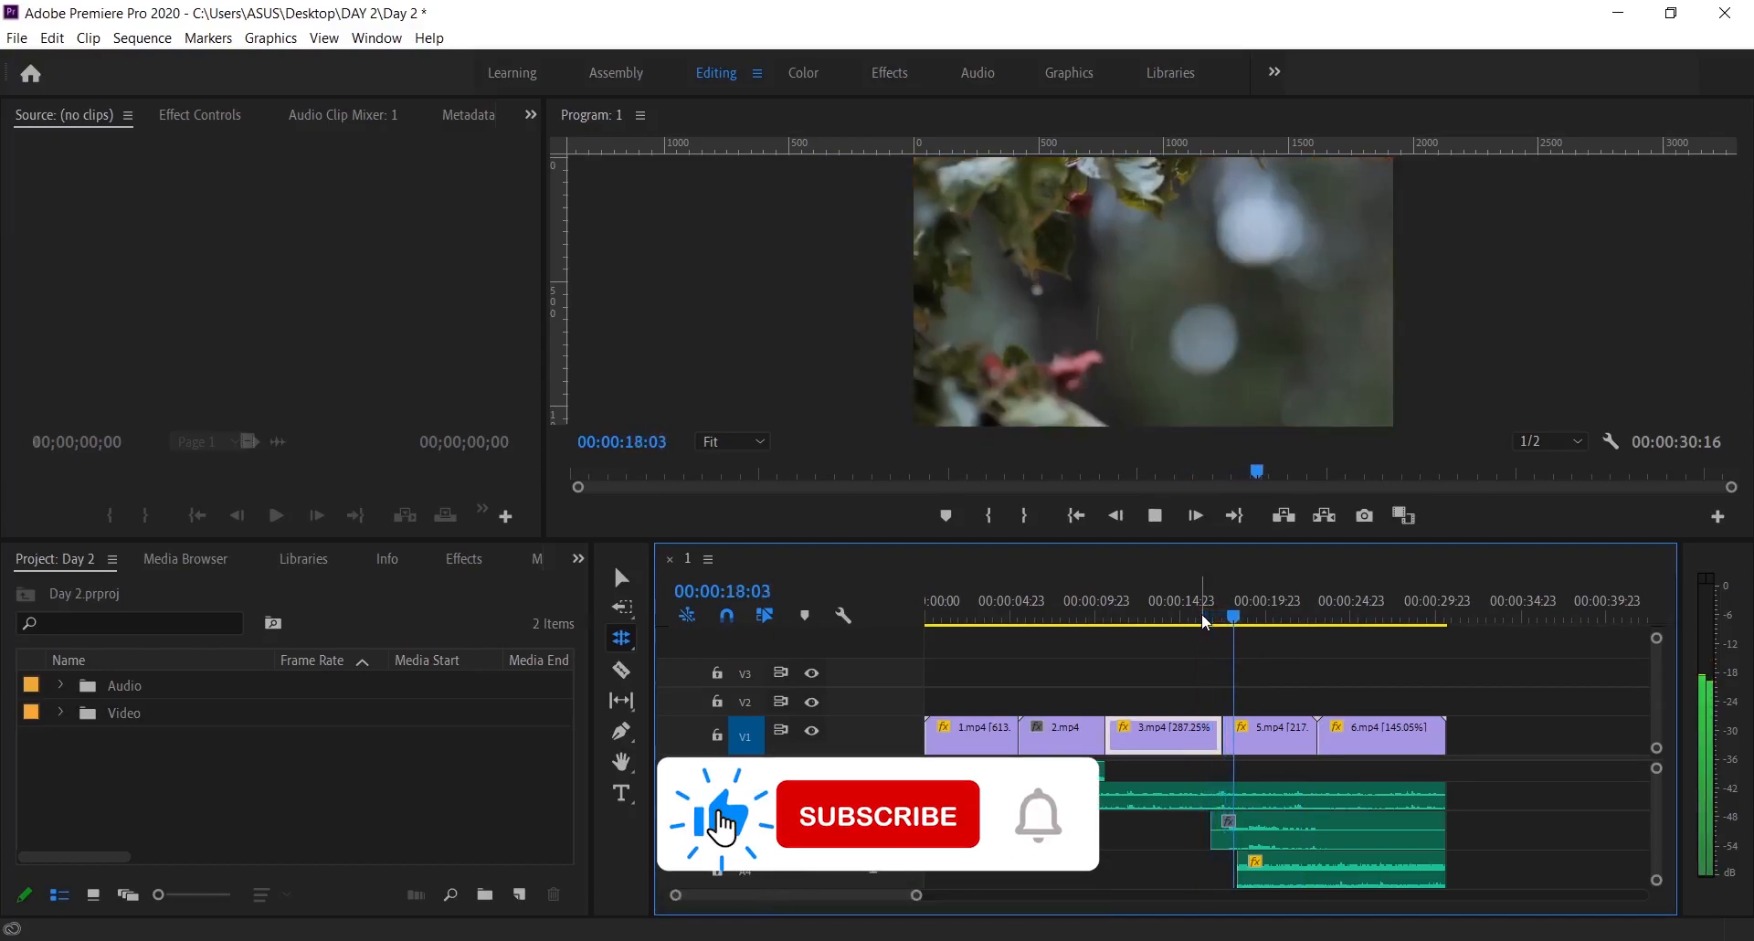
left_click(1188, 607)
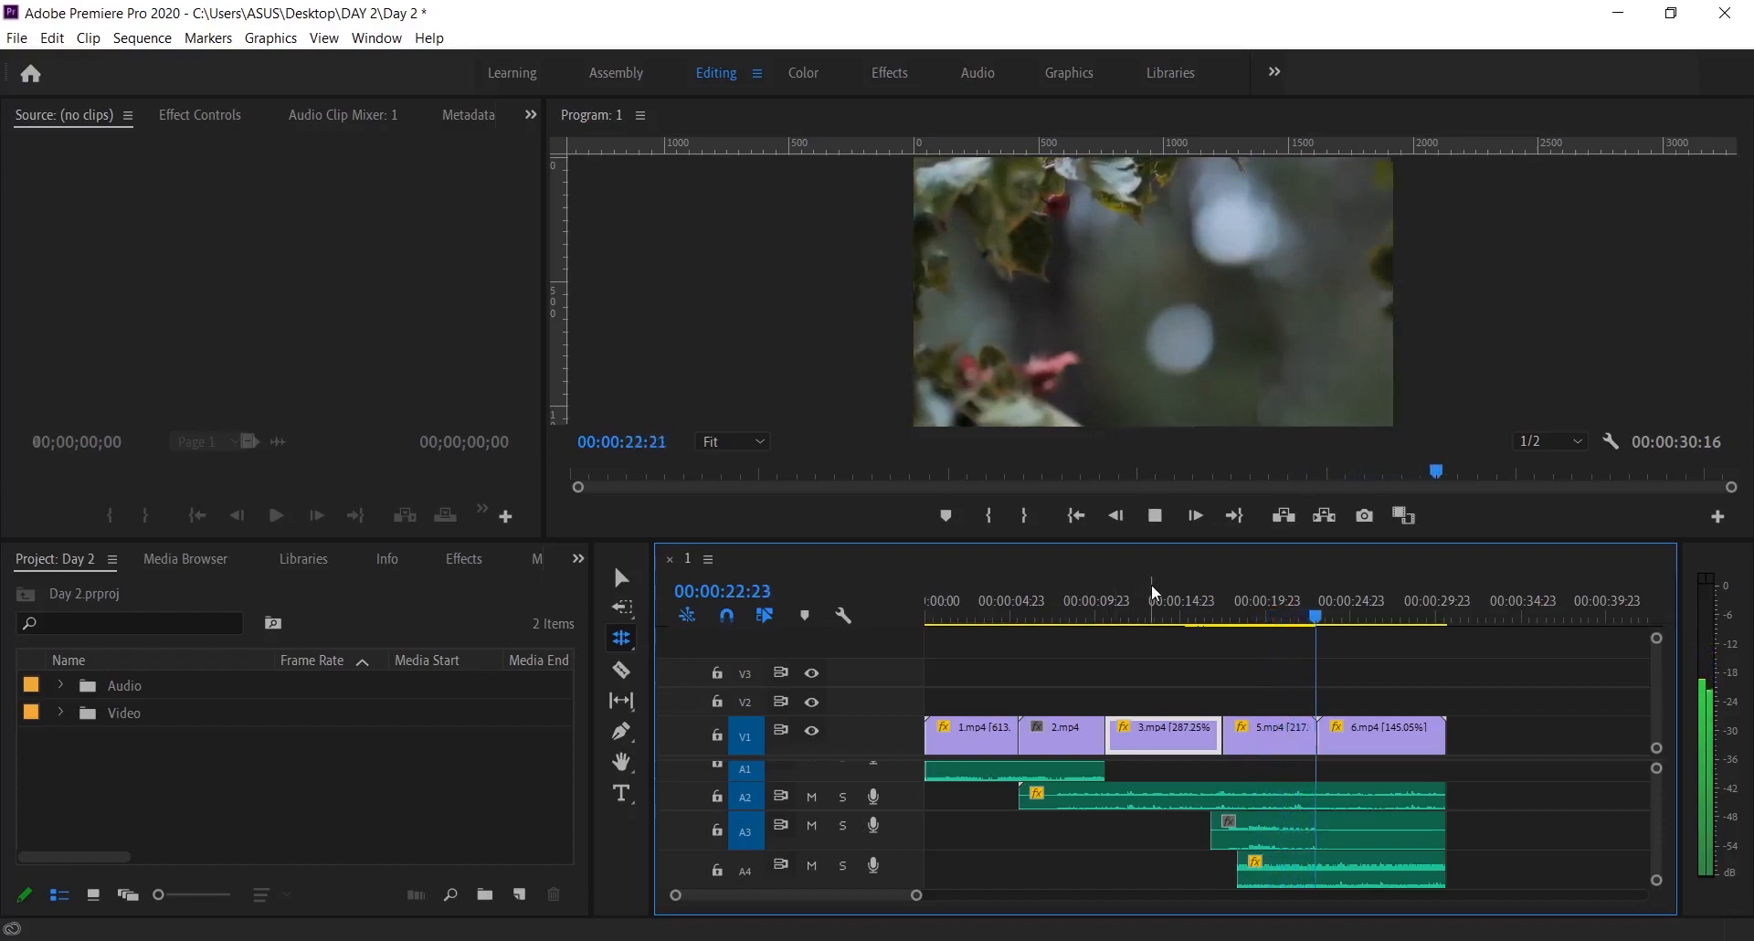
key("space")
key("d")
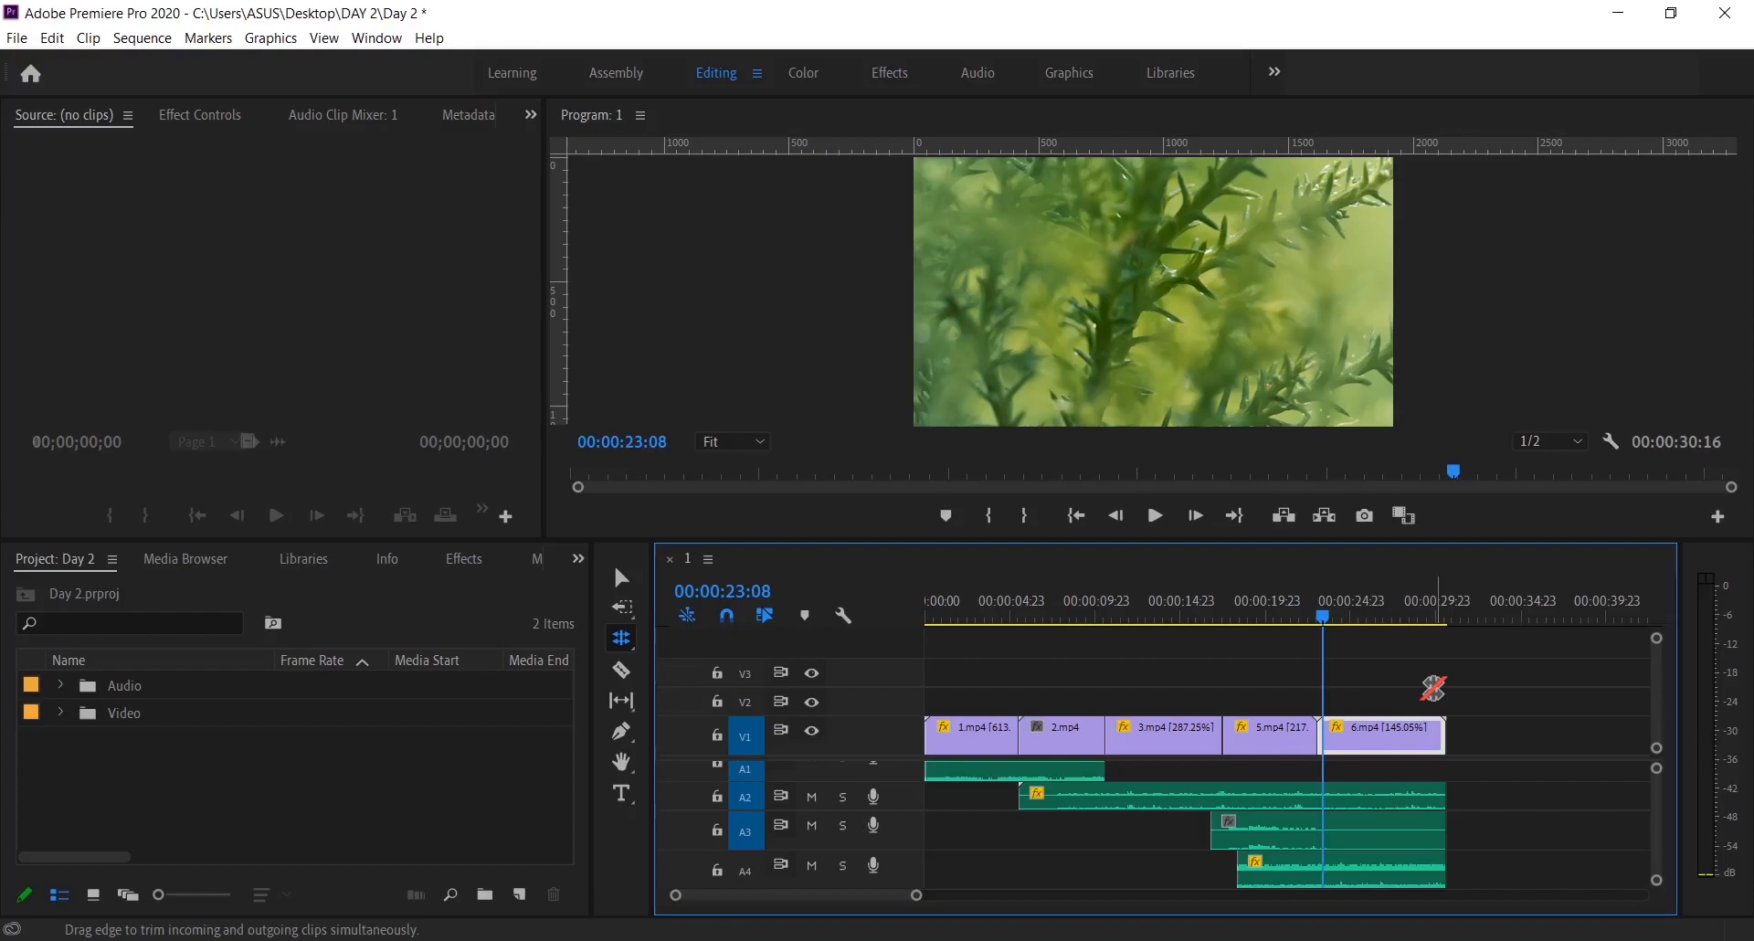
Activate the Rate Stretch Tool and place 3.mp4 from the Video bin on V1 at 00:00:36:07.
left_click(624, 639)
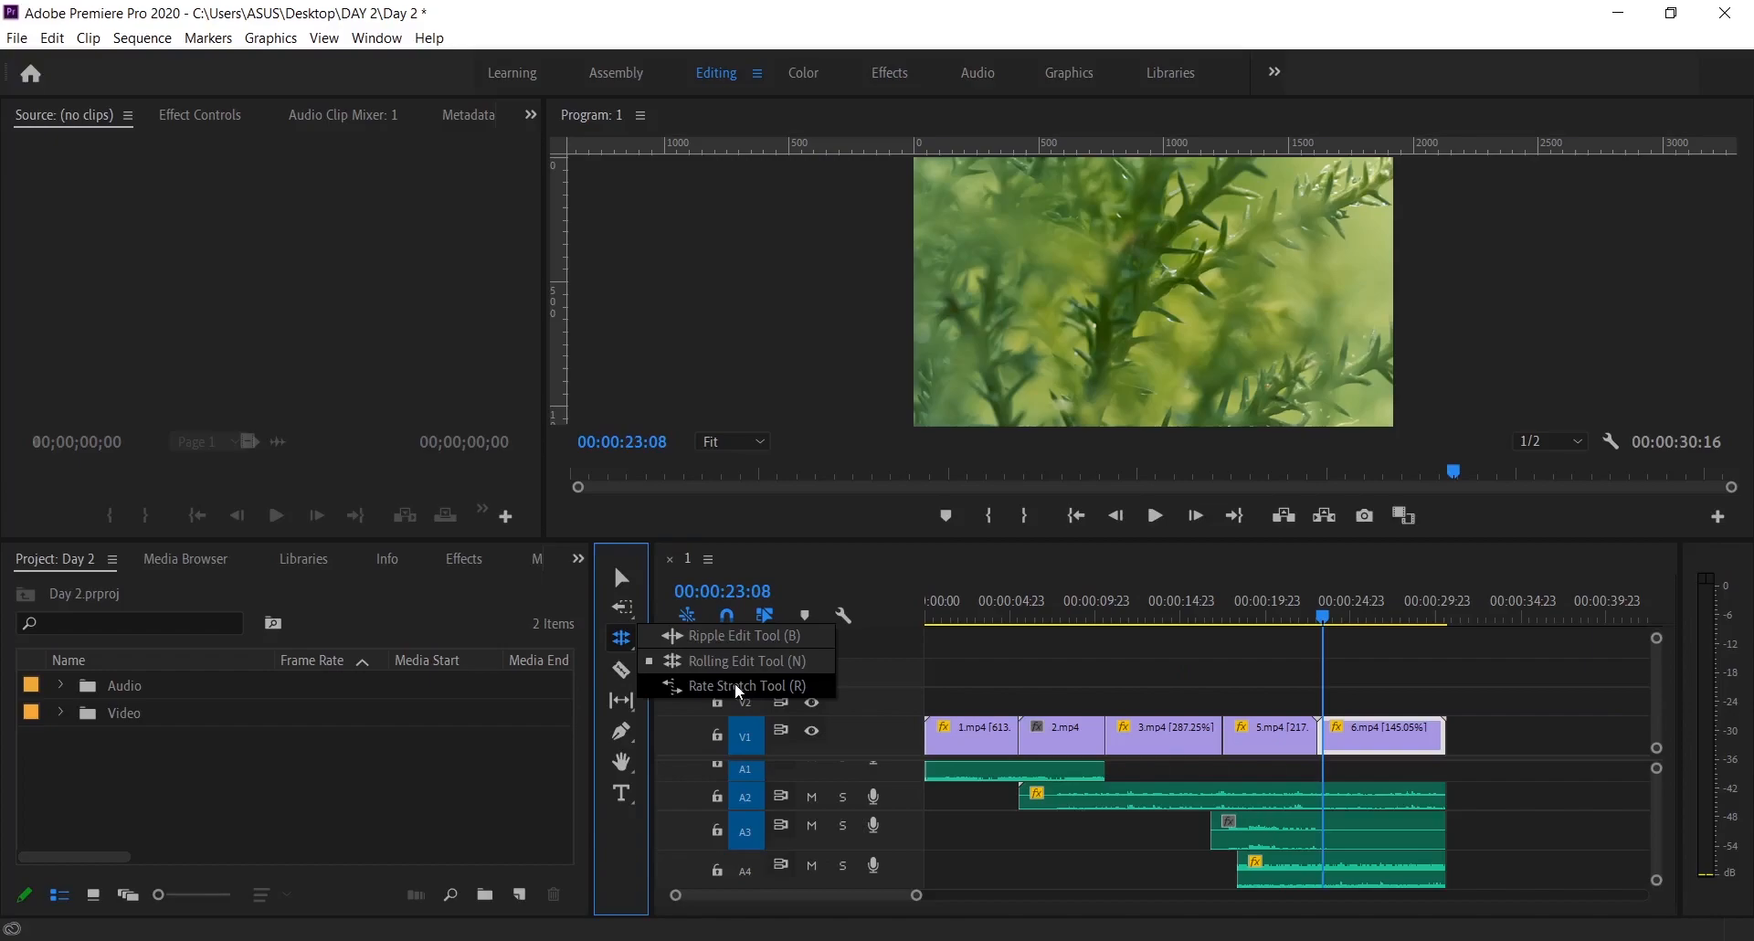
left_click(736, 685)
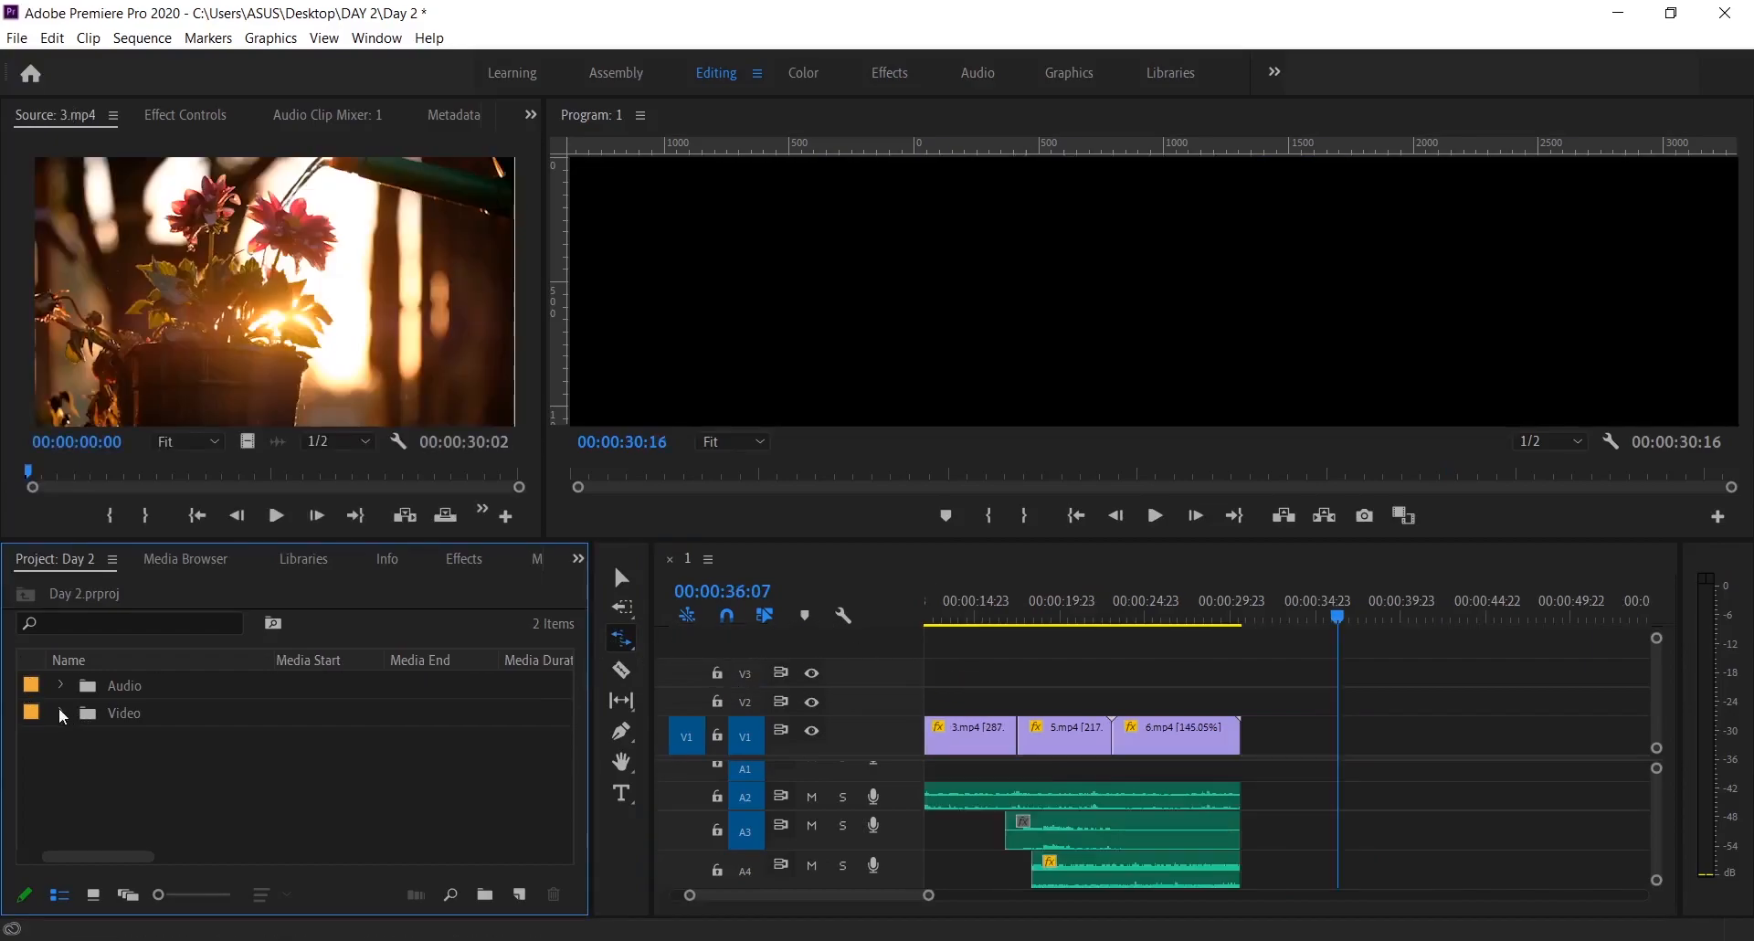
left_click(59, 710)
scroll(182, 749, "down", 2)
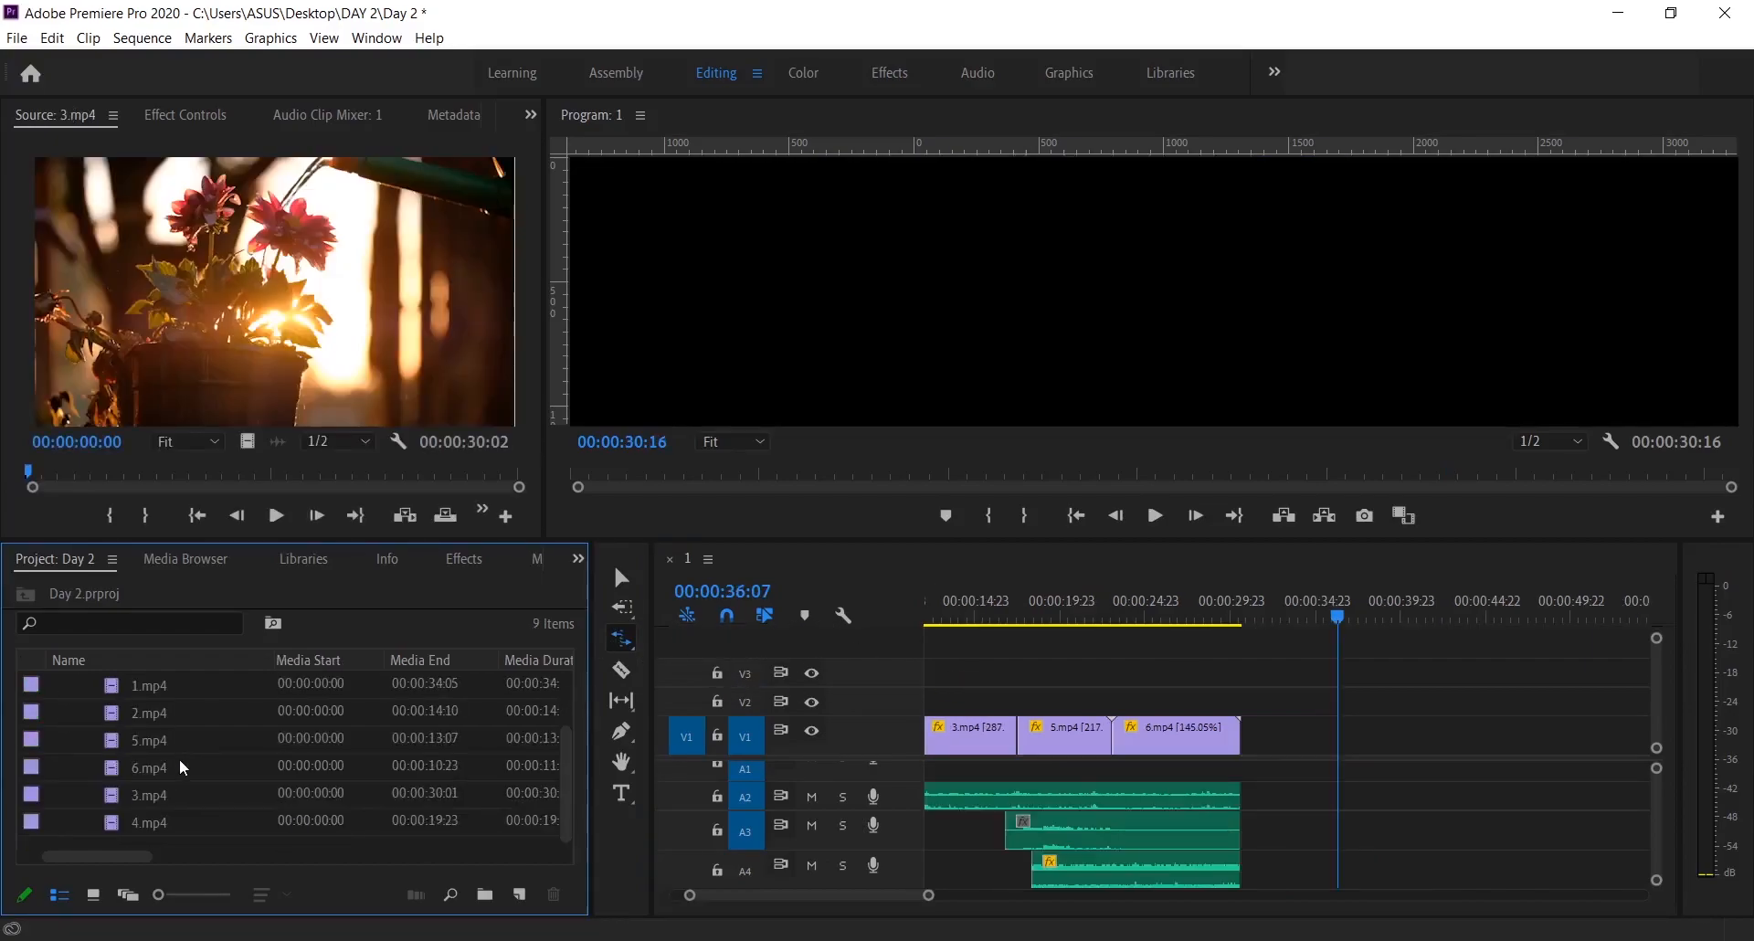
left_click_drag(144, 803, 1348, 740)
scroll(1348, 742, "down", 5)
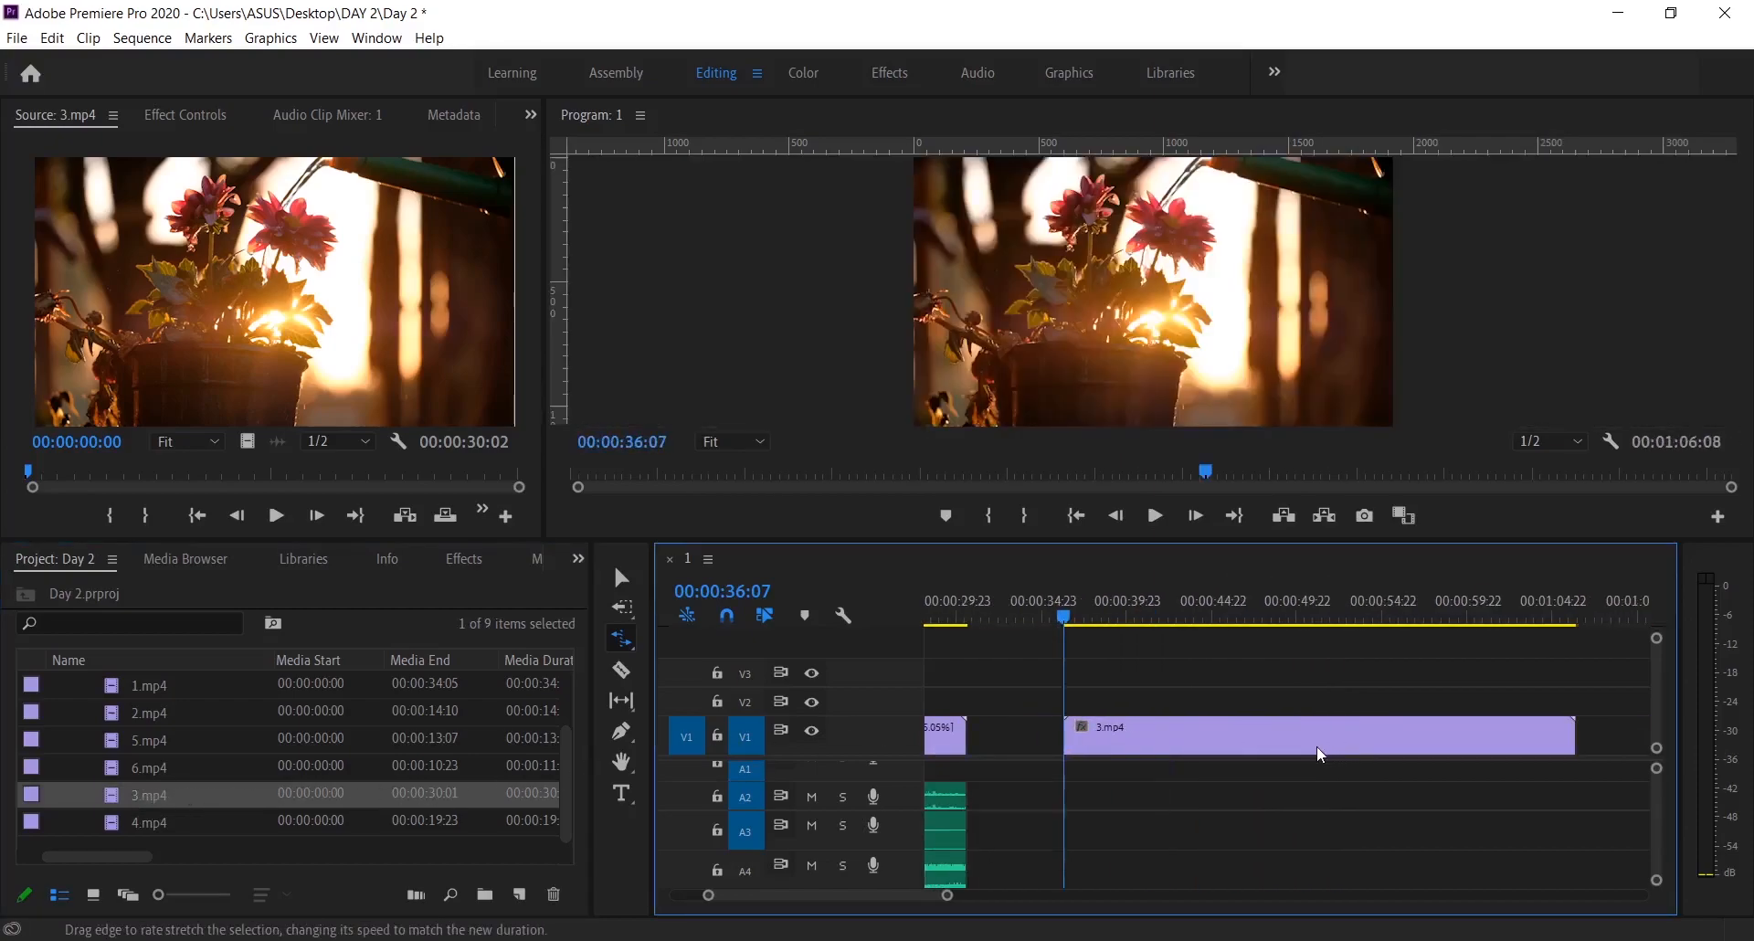
Play the newly placed 3.mp4 from 00:00:36:07 at its original speed to examine its motion.
key("space")
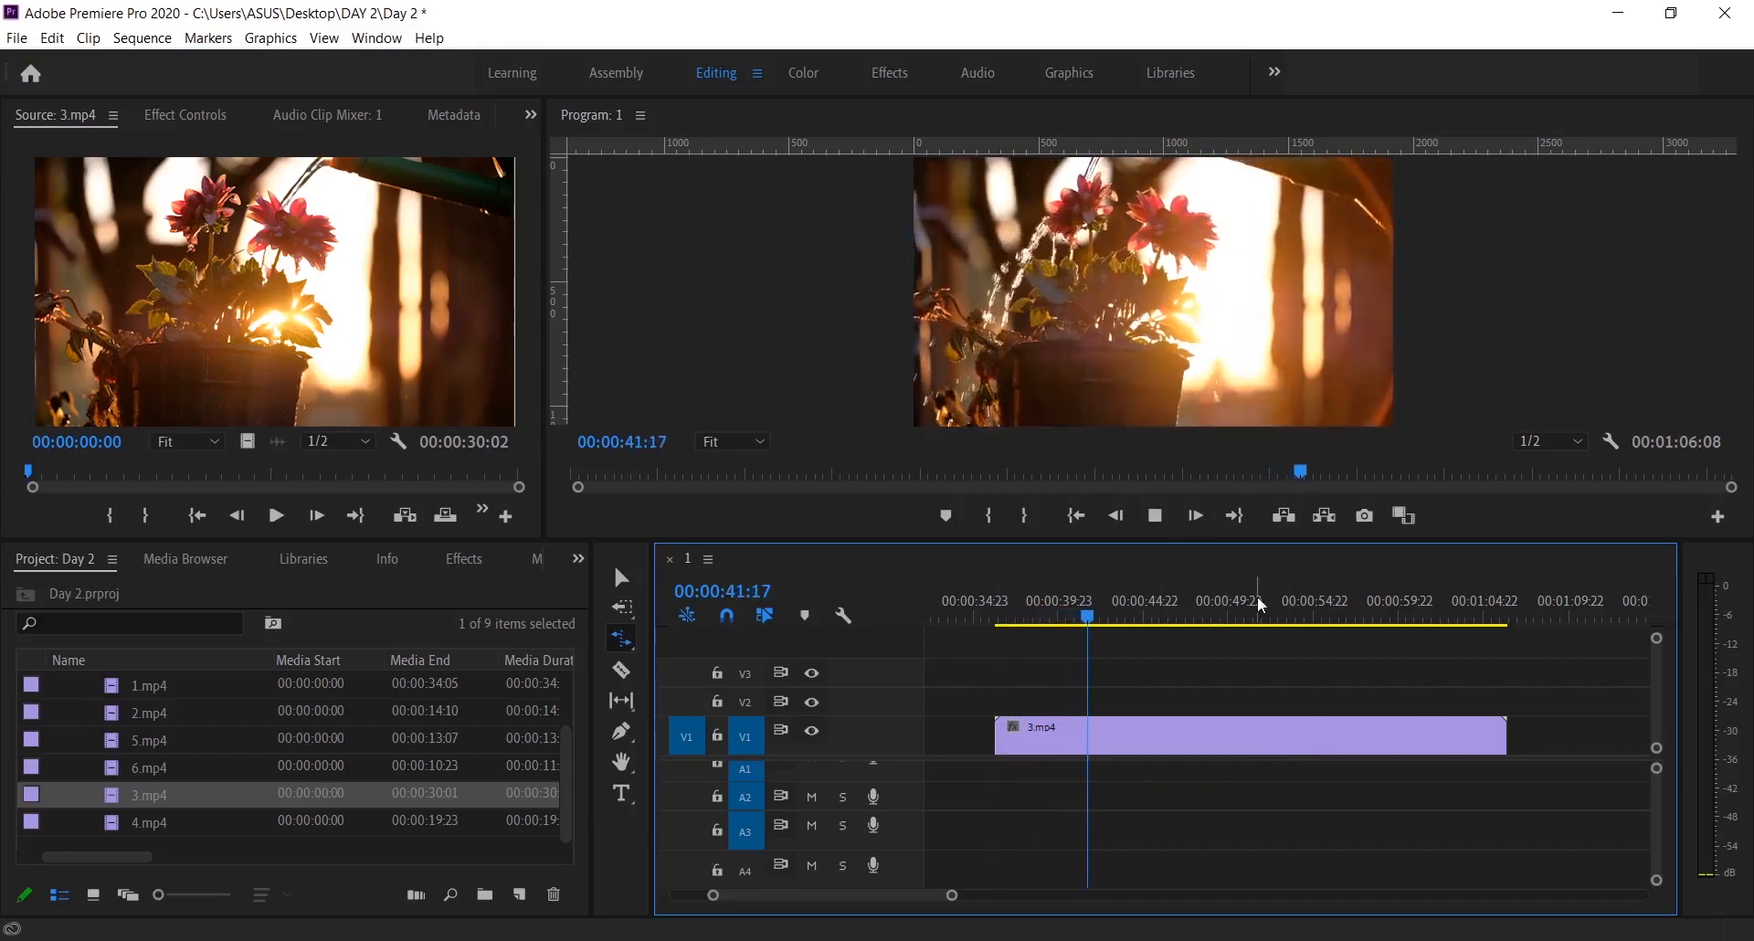
left_click(1491, 732)
key("space")
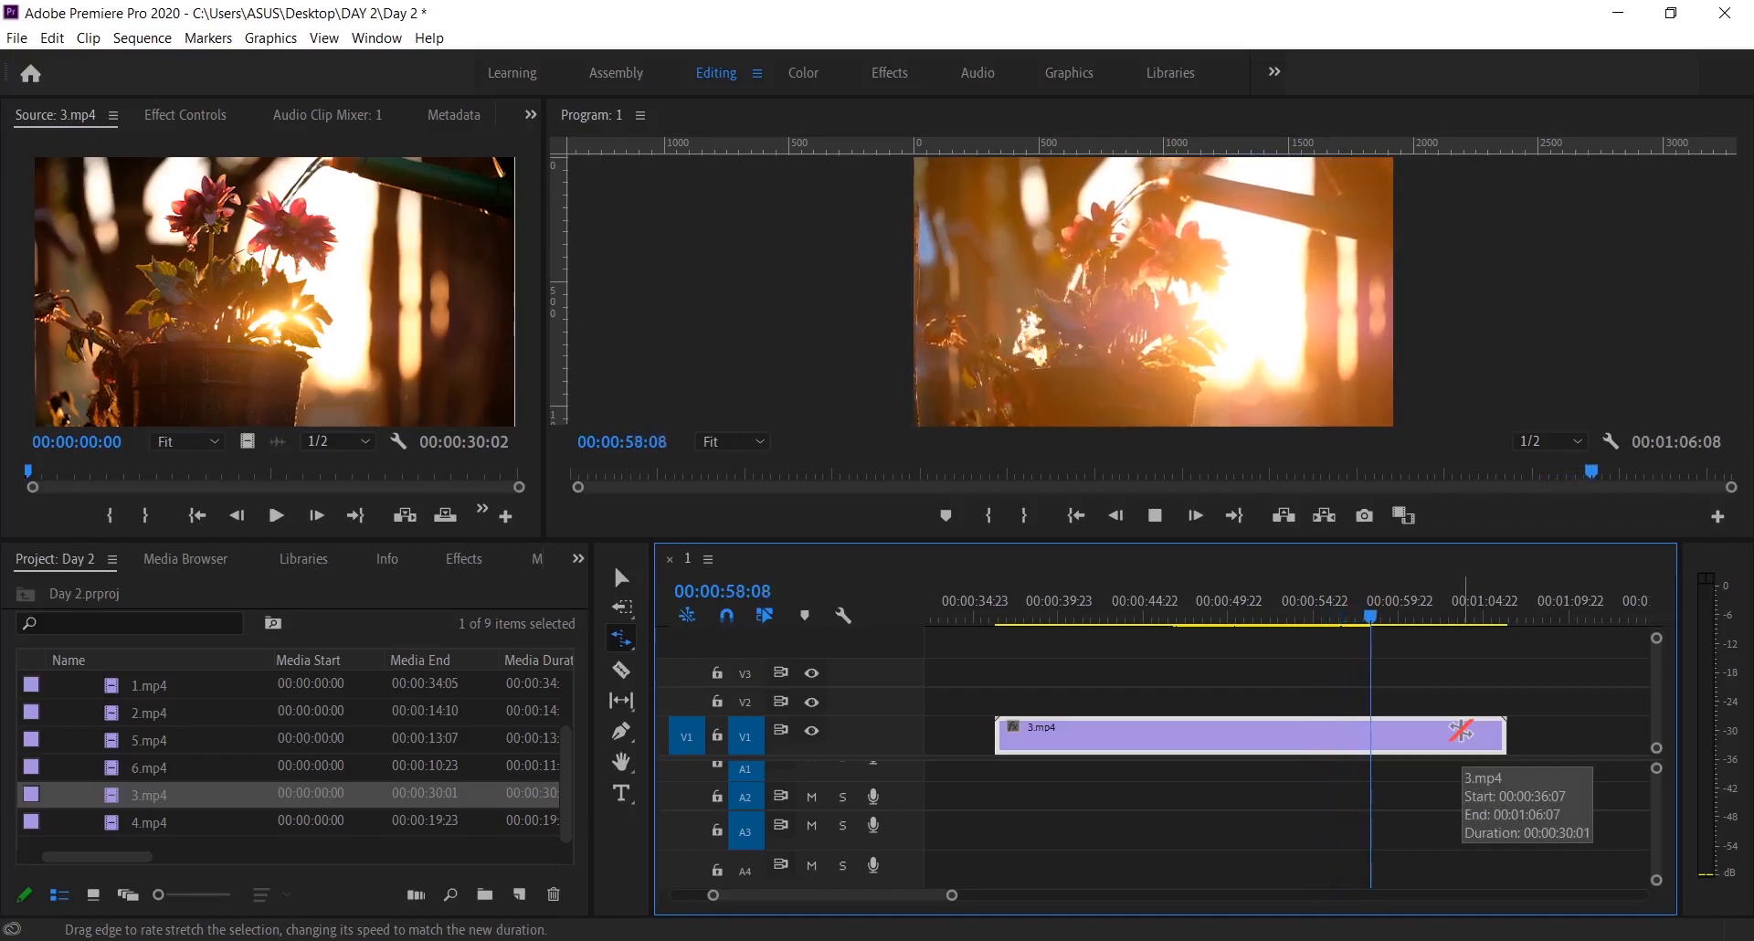
key("space")
Rate-stretch the end of the new 3.mp4 to about 00:00:51:13 and further to about 00:00:44:12, playing each result.
left_click_drag(1501, 734, 1267, 719)
left_click(992, 601)
key("space")
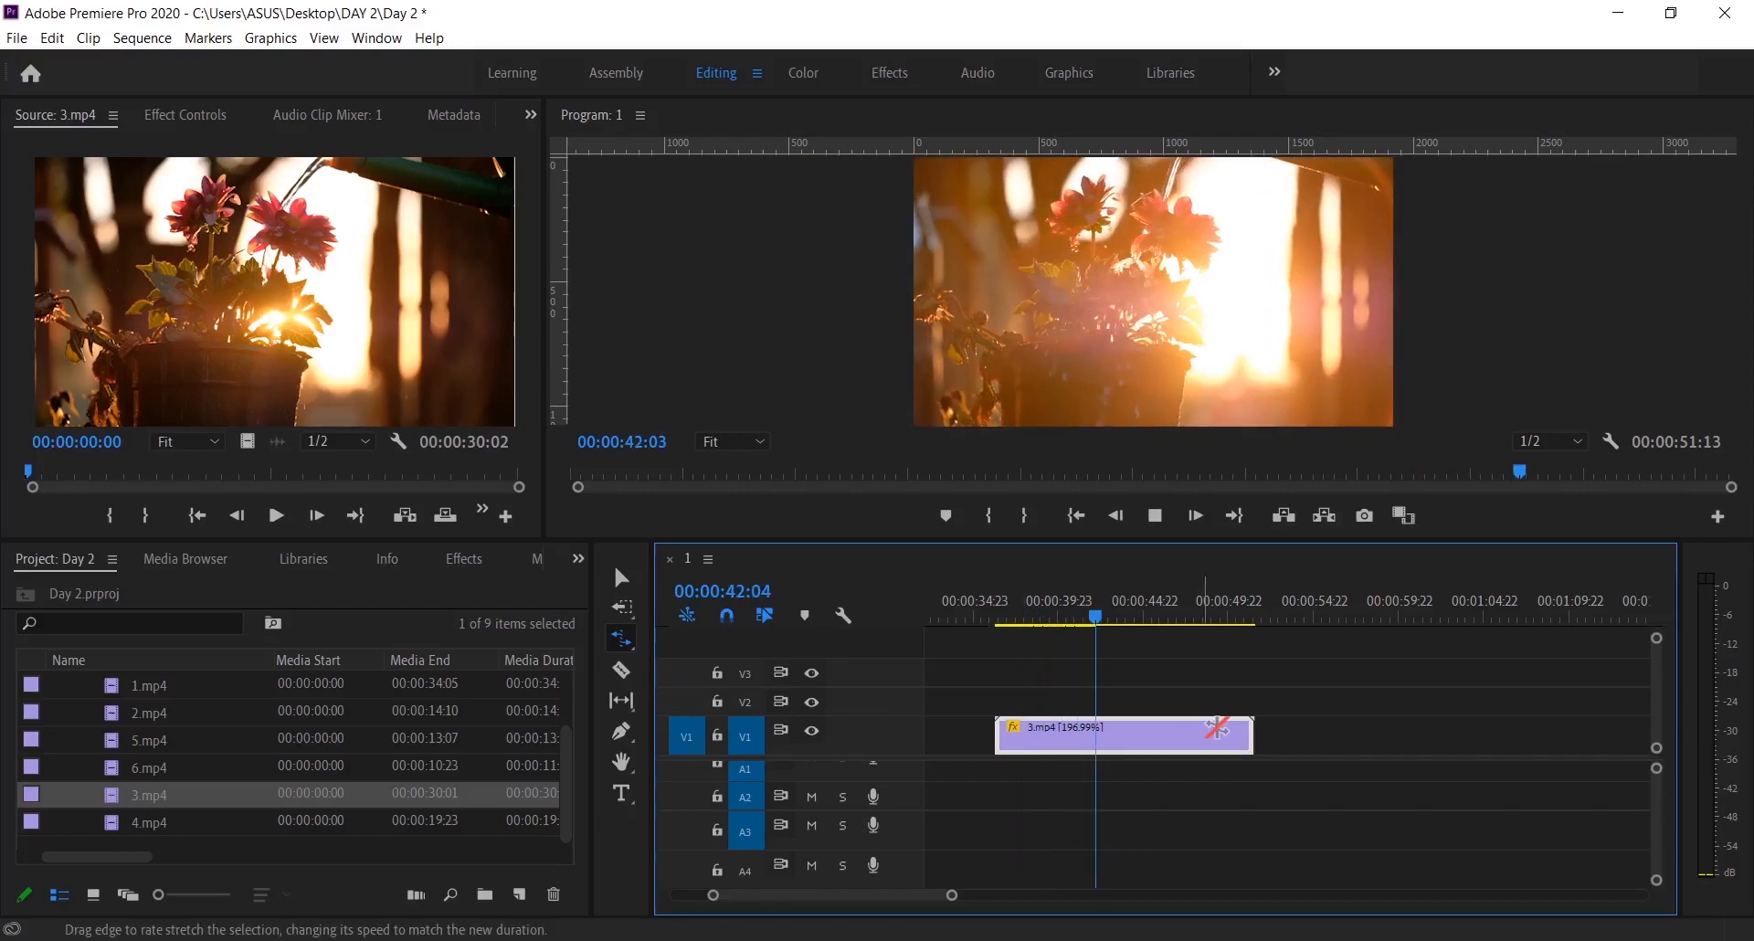
left_click_drag(1250, 731, 1134, 729)
left_click(1017, 625)
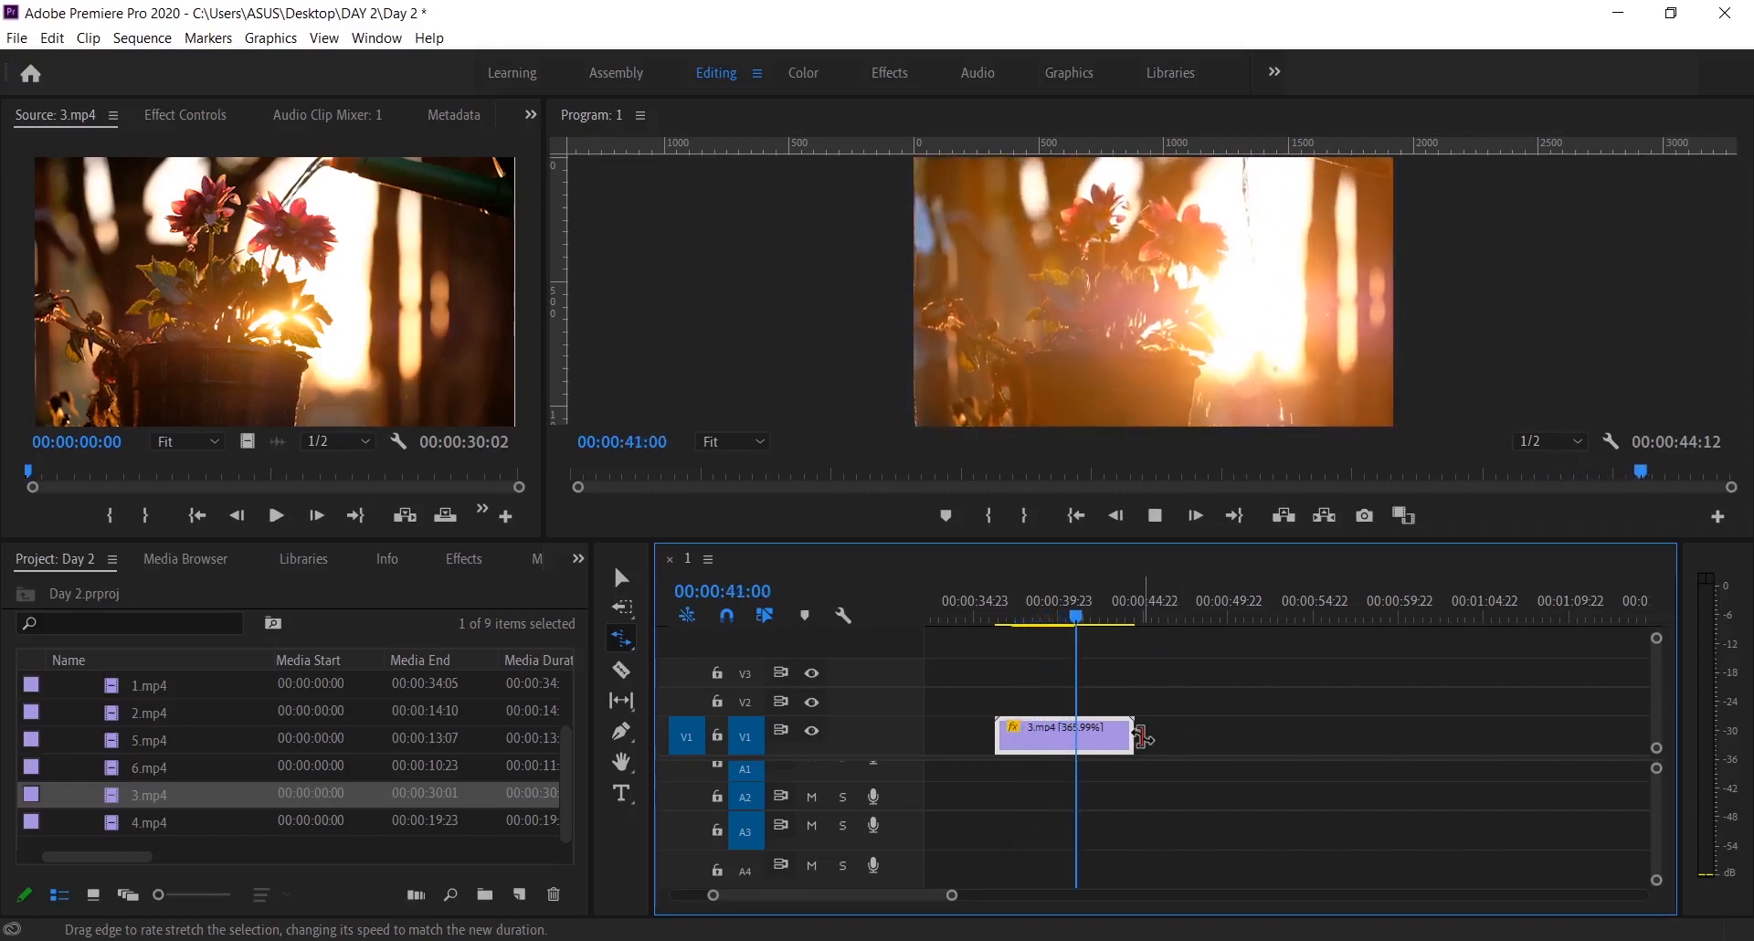
Rate-stretch the end of the new 3.mp4 out to about 00:00:53:18, a speed of 172.08%, and play it.
left_click_drag(1141, 736, 1292, 736)
left_click(1083, 611)
key("space")
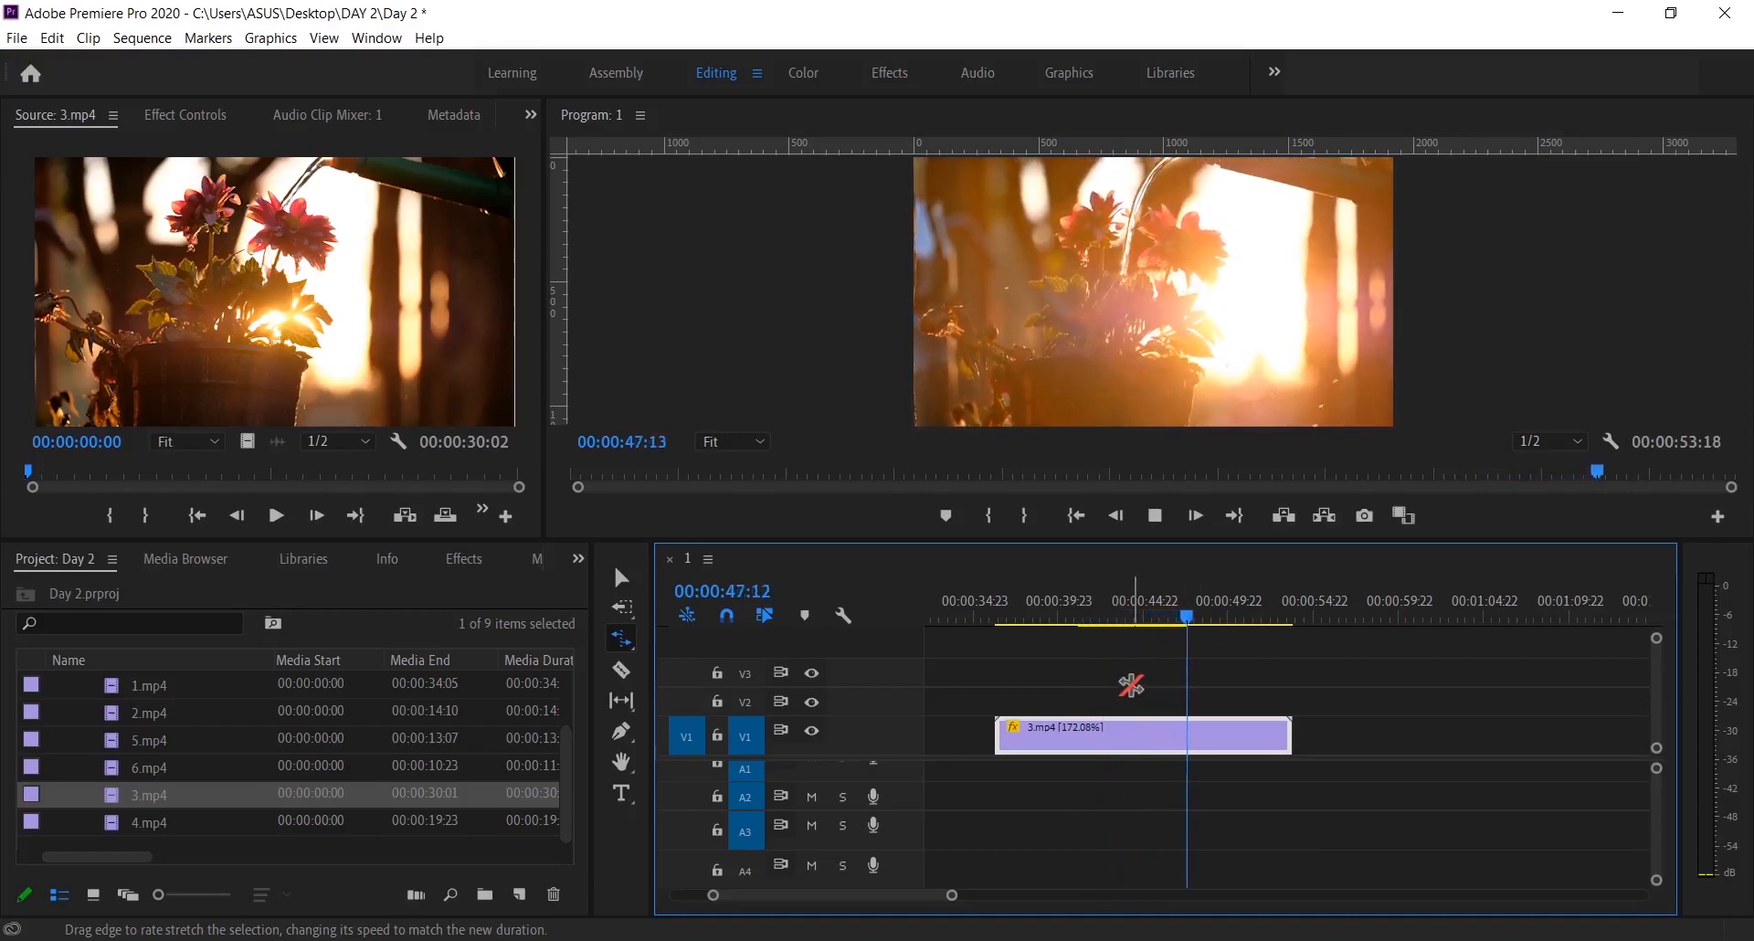
key("space")
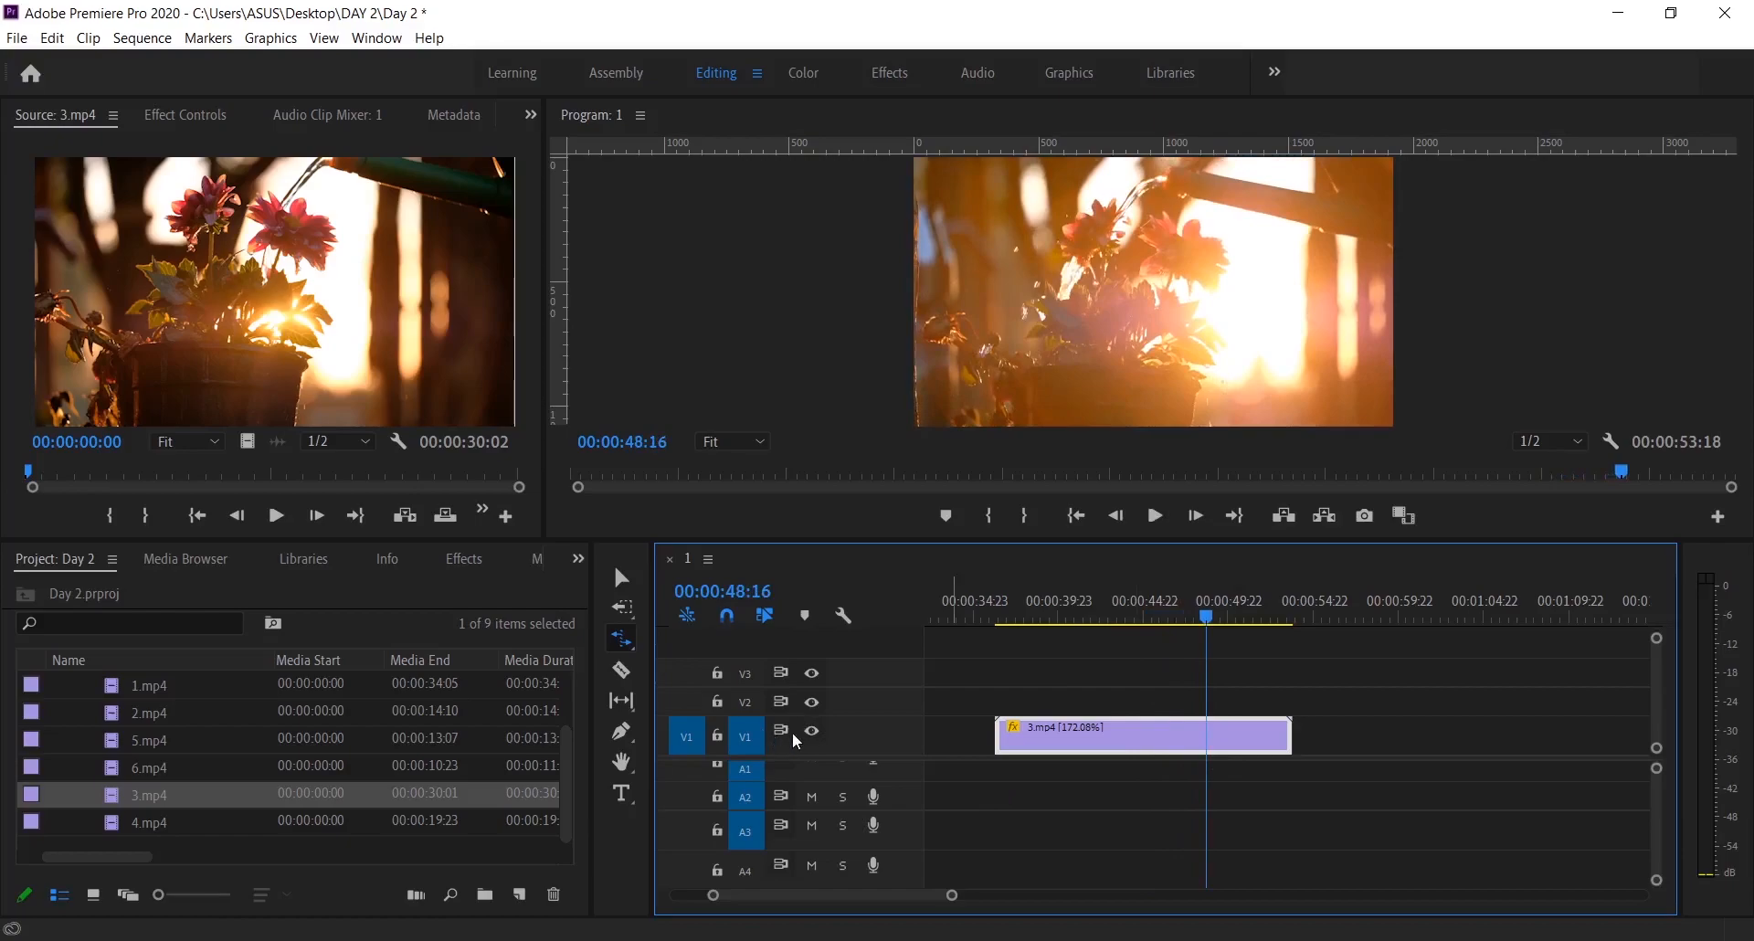
Split the earlier 3.mp4, the one before 5.mp4, at about 00:00:15 with the Razor Tool.
left_click(623, 670)
left_click_drag(859, 901, 787, 896)
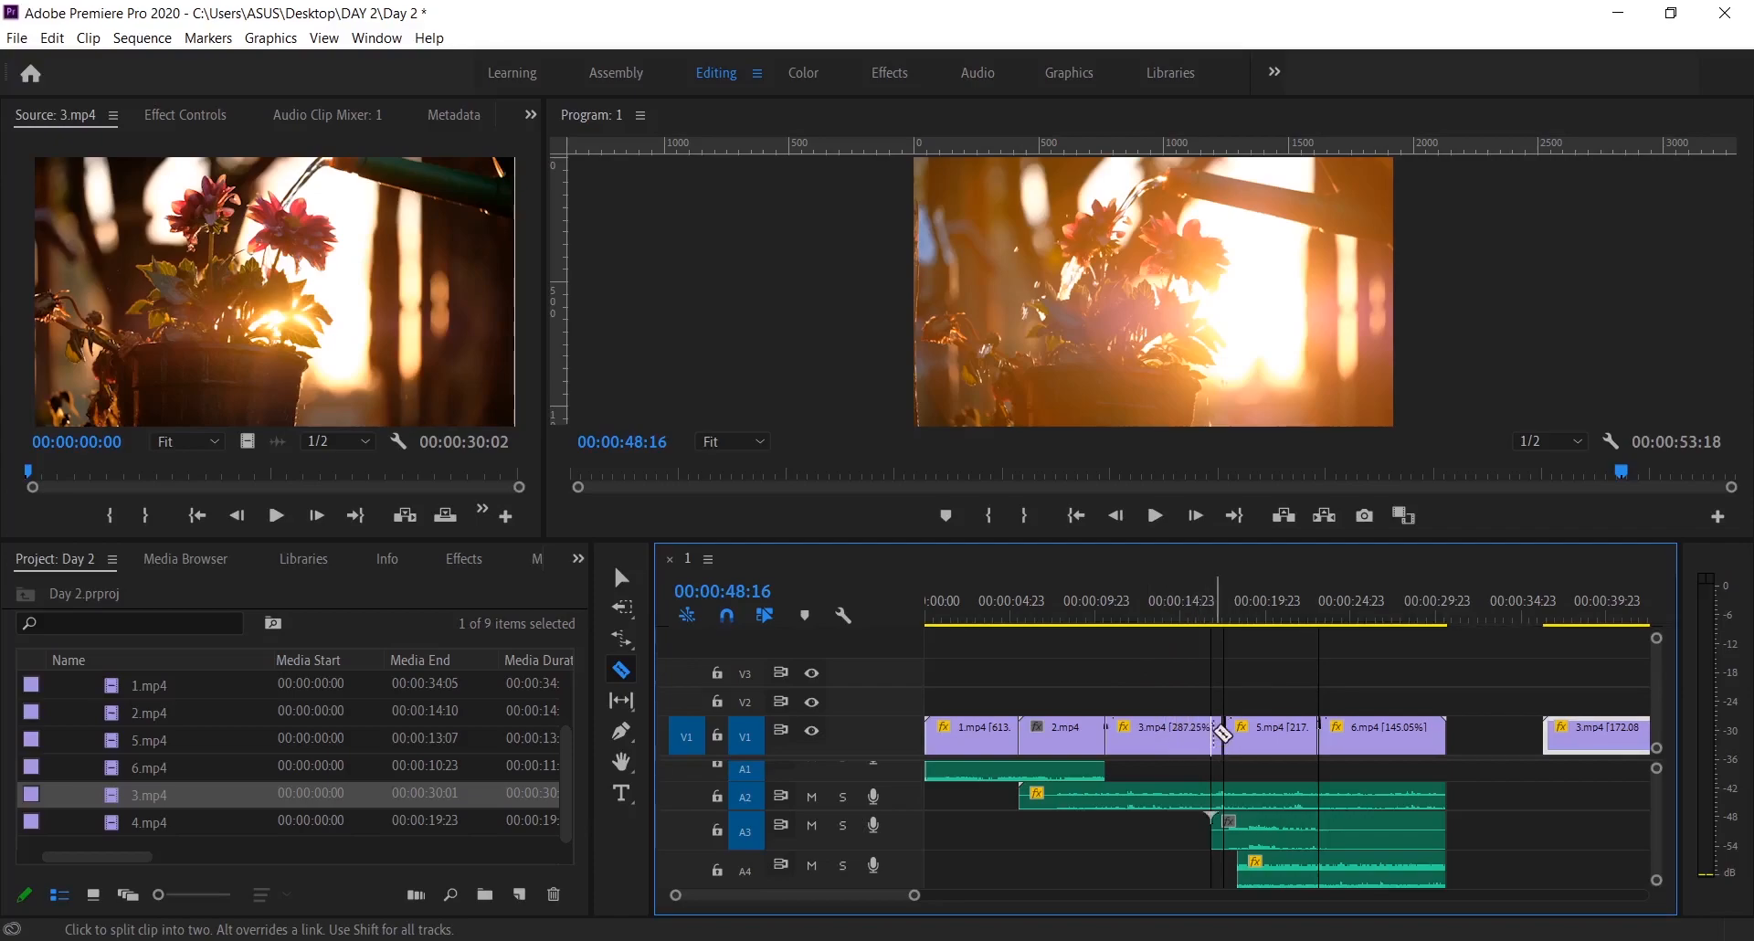
left_click(1184, 730)
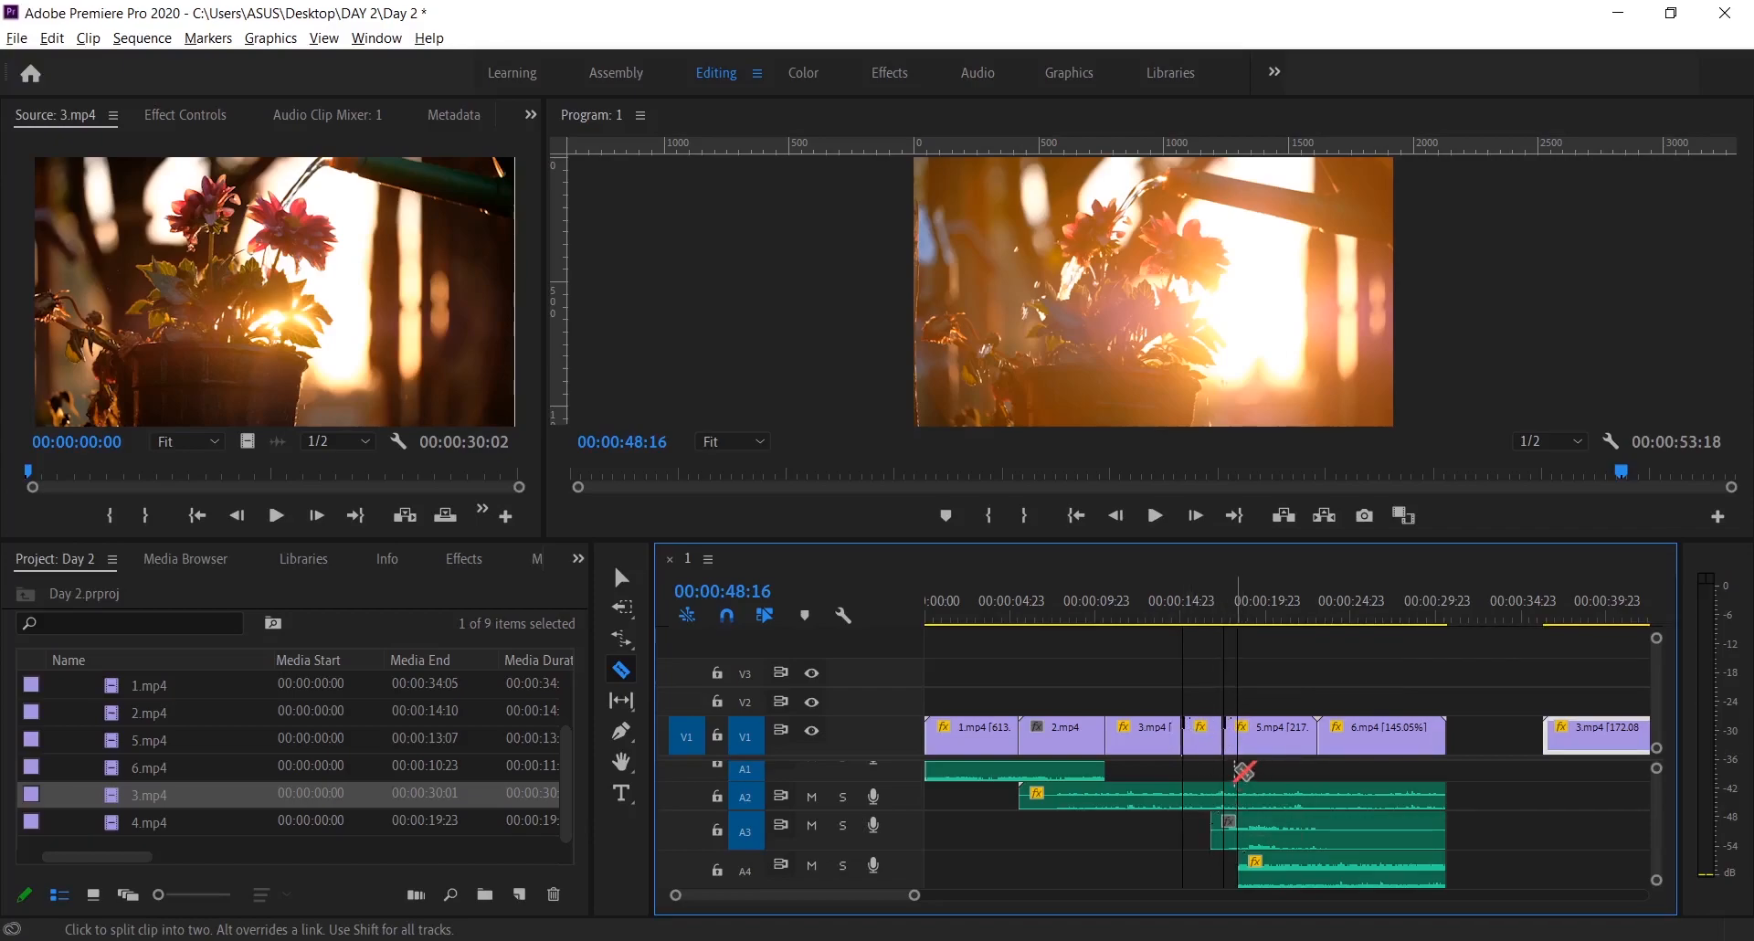
scroll(1242, 772, "up", 2)
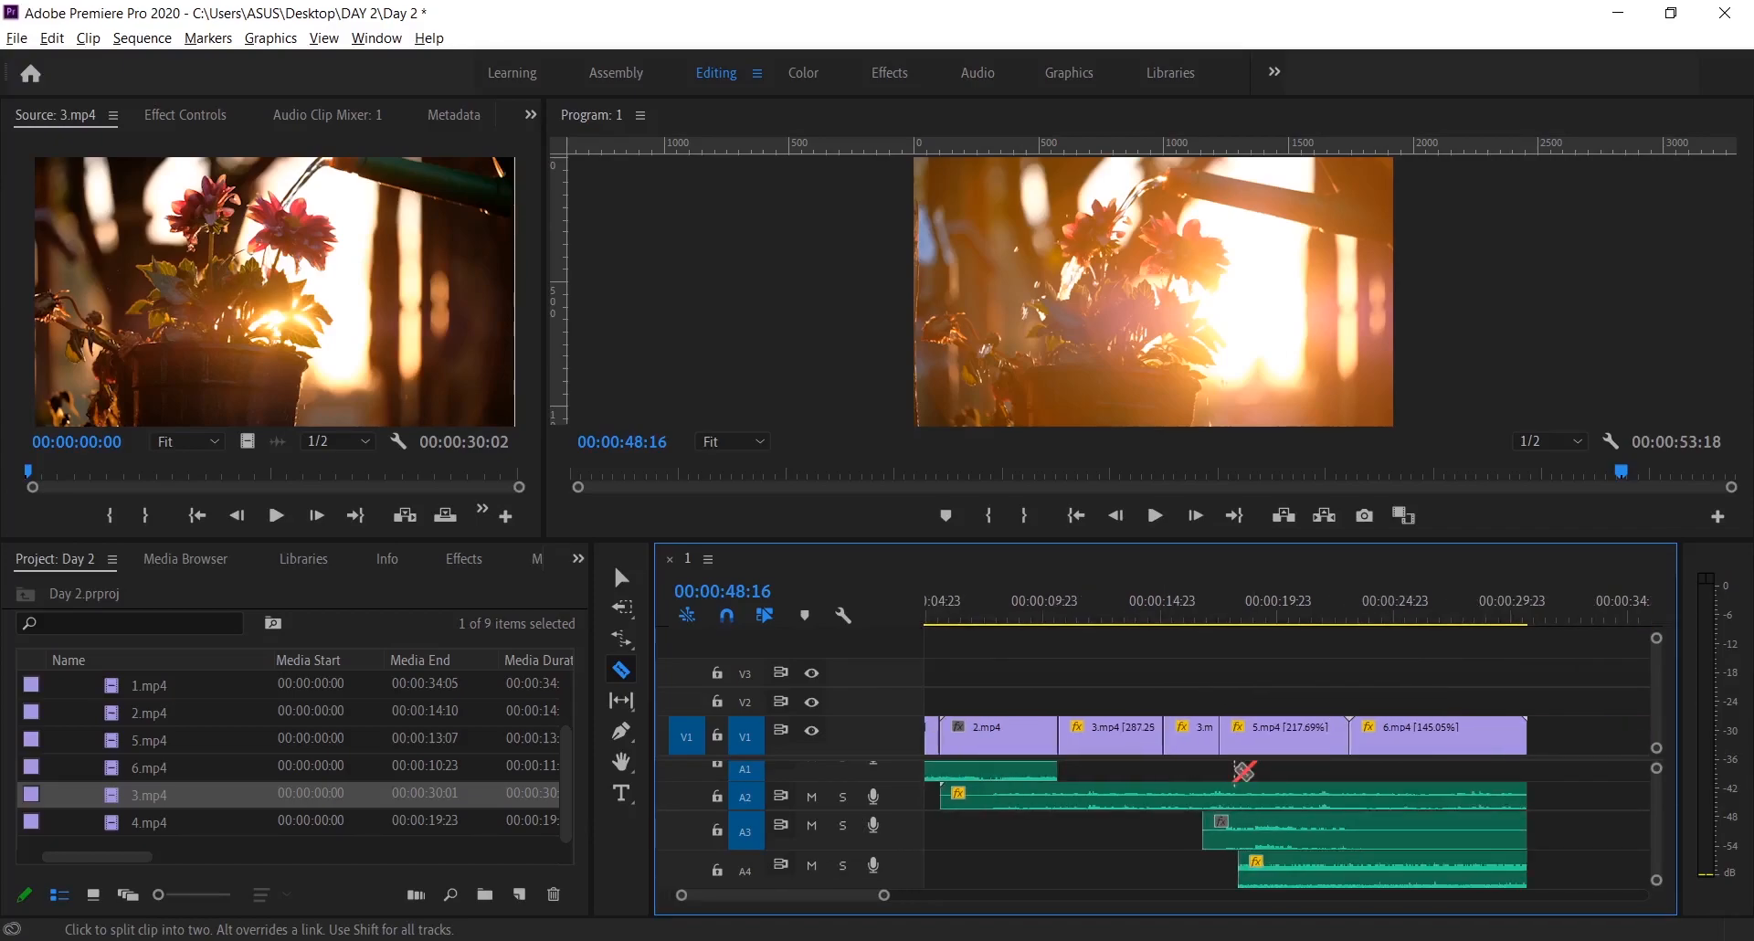
Delete the trailing piece of 3.mp4 and close the gap with 5.mp4 and 6.mp4, and undo these edits and the split.
key("v")
left_click(1190, 741)
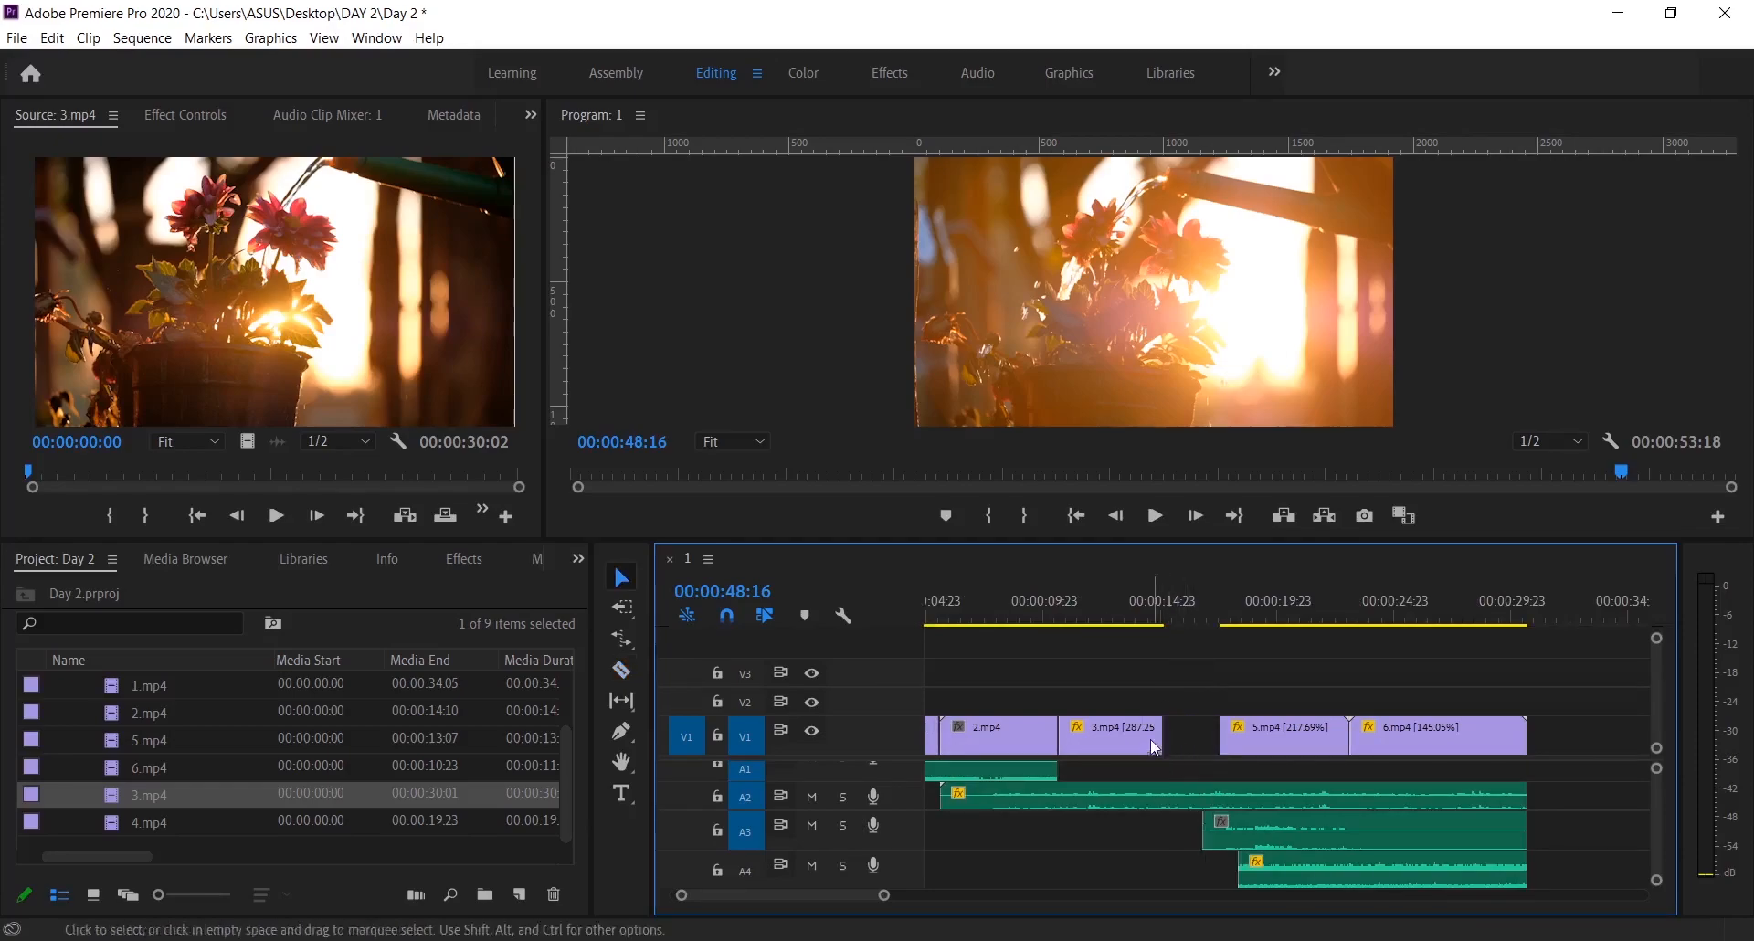
key("Delete")
left_click_drag(1217, 675, 1487, 767)
left_click_drag(1324, 738, 1211, 731)
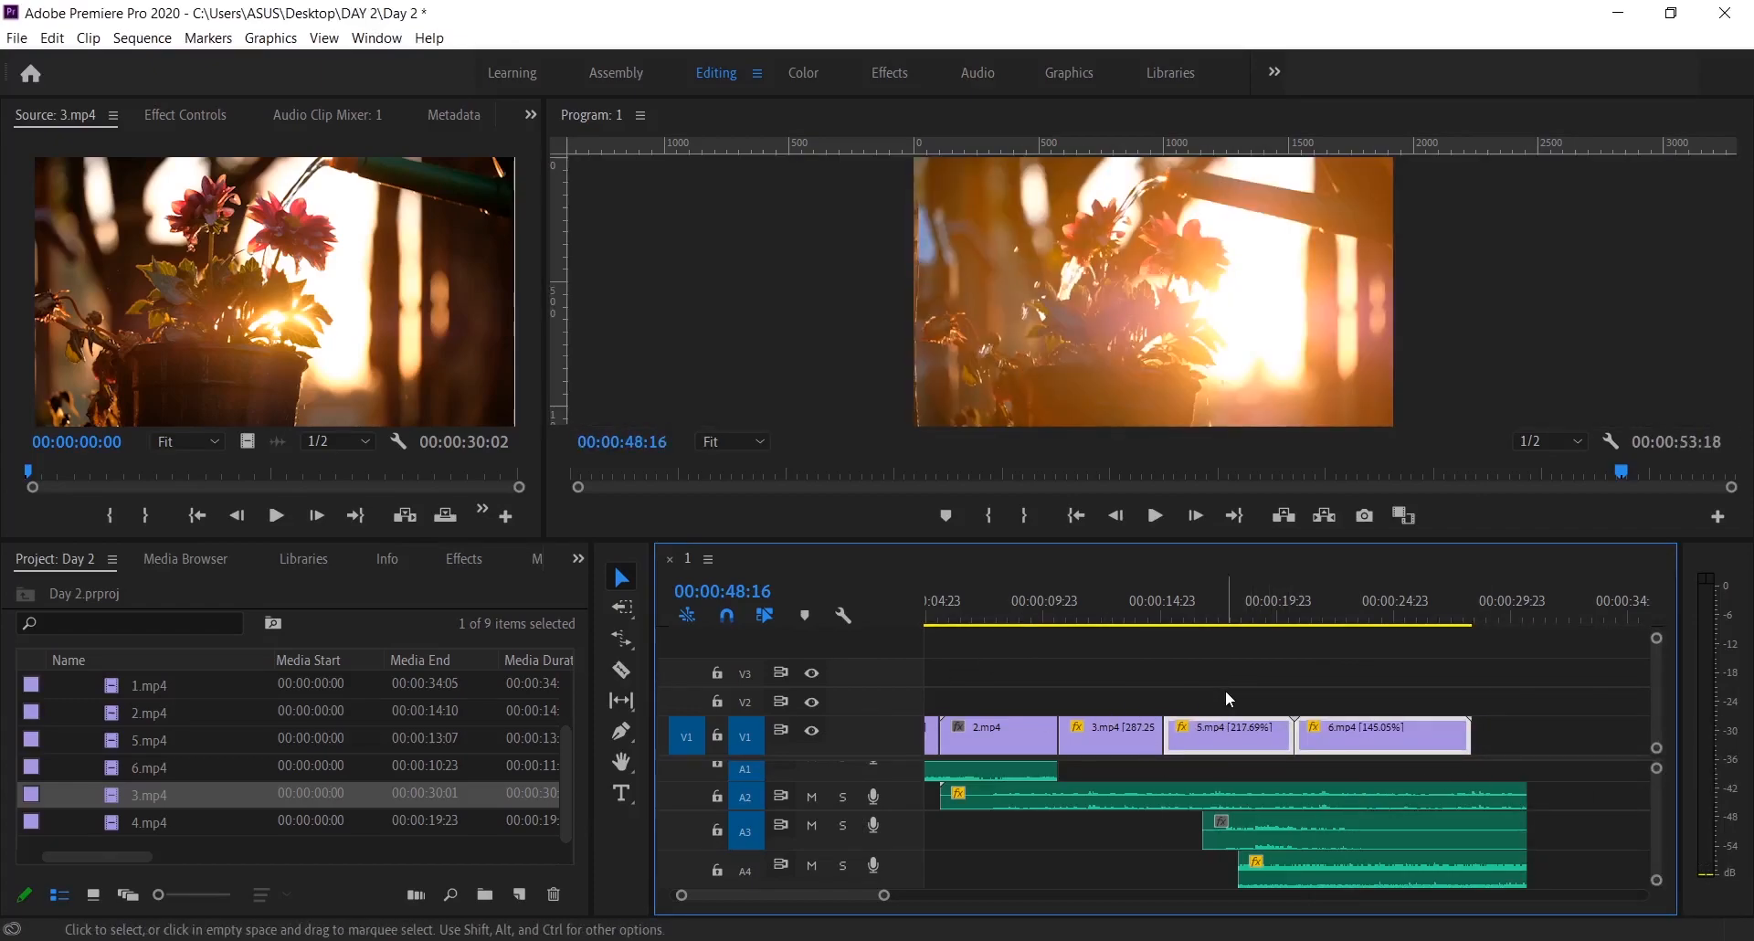
key("ctrl+z")
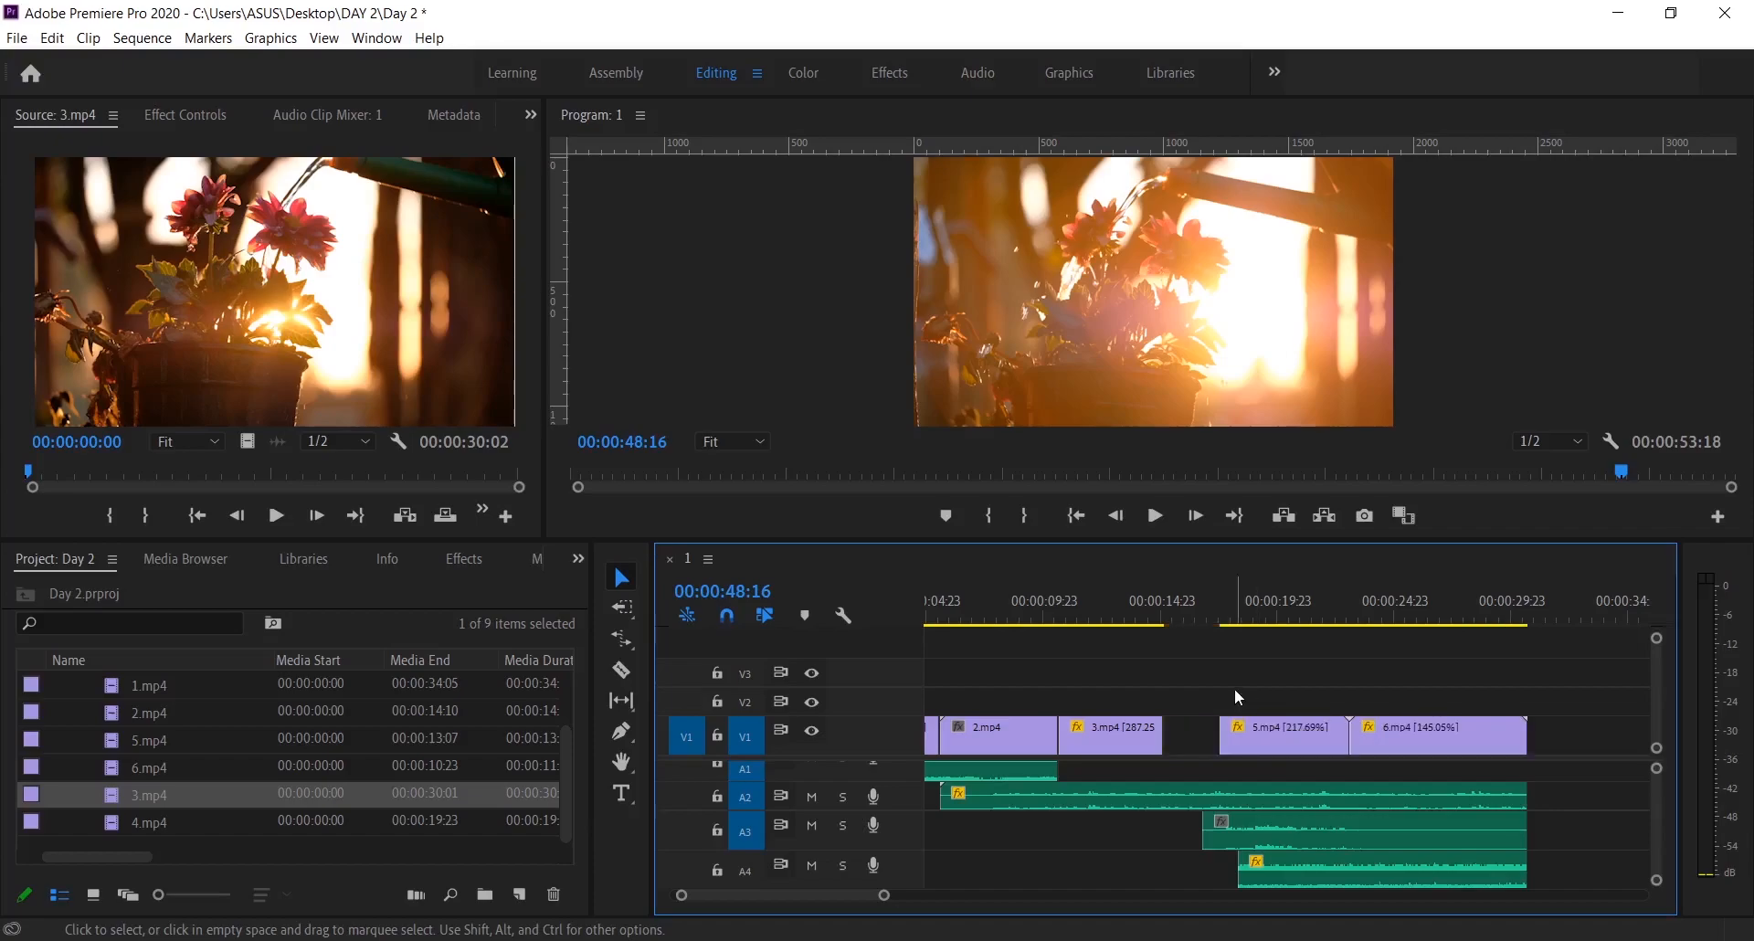
key("ctrl+z")
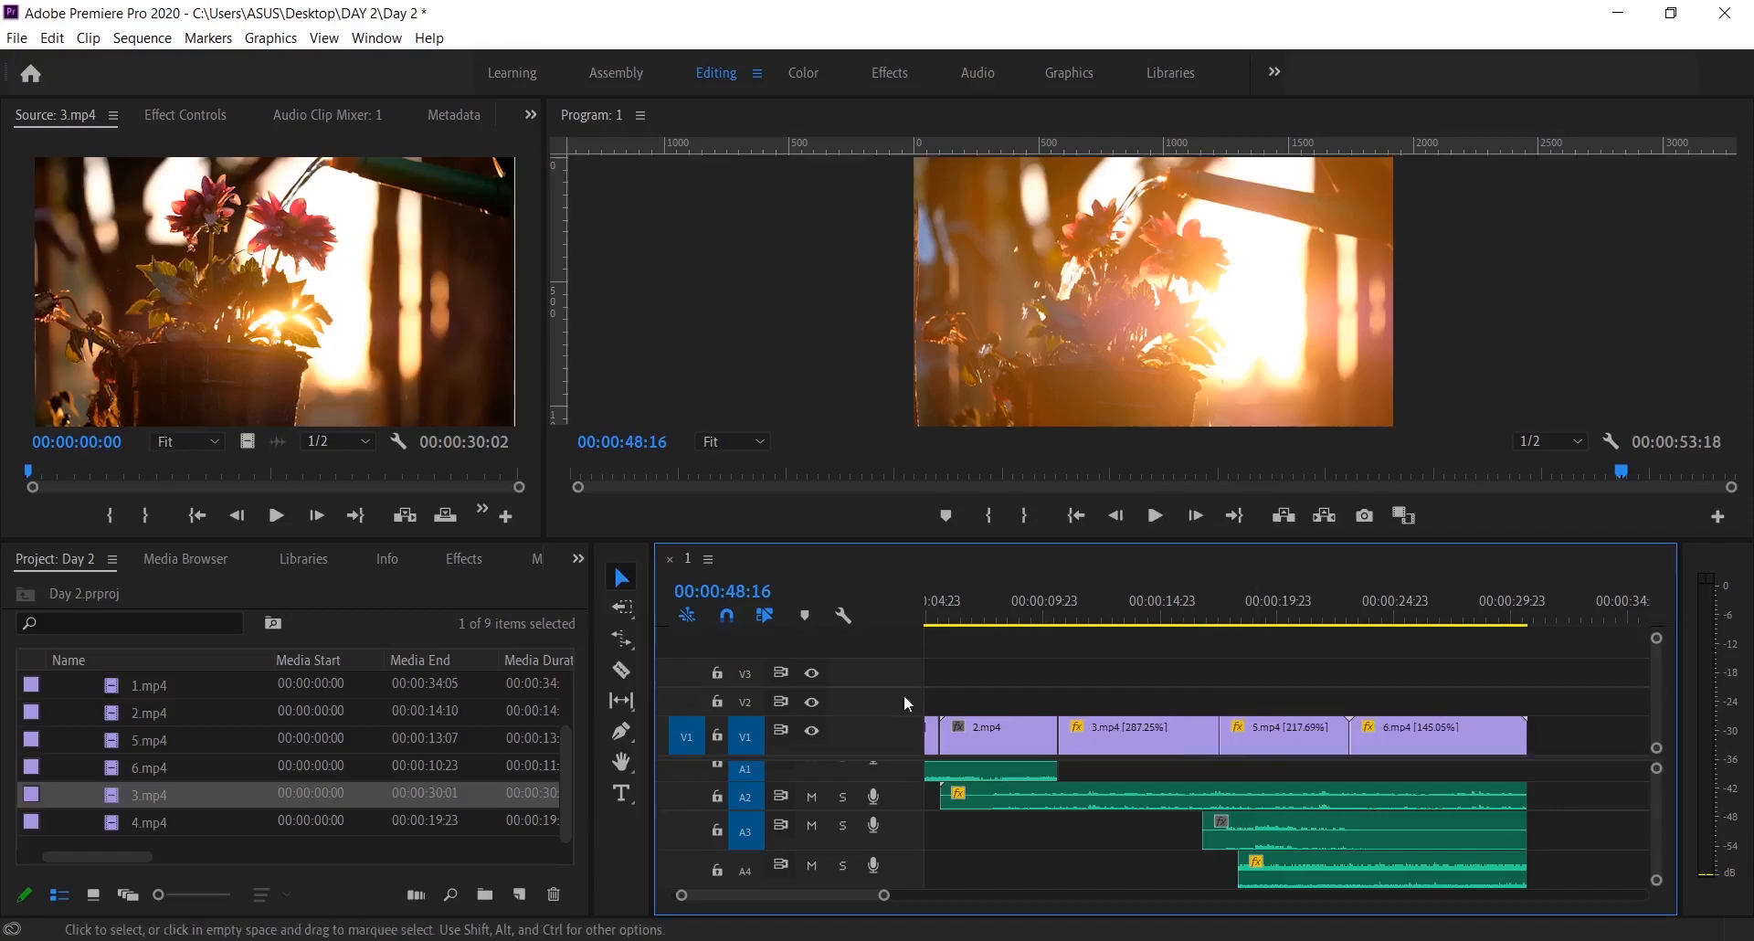
Ripple delete the part of 3.mp4 after a razor cut at 00:00:15:09, and play the new join into 5.mp4.
key("c")
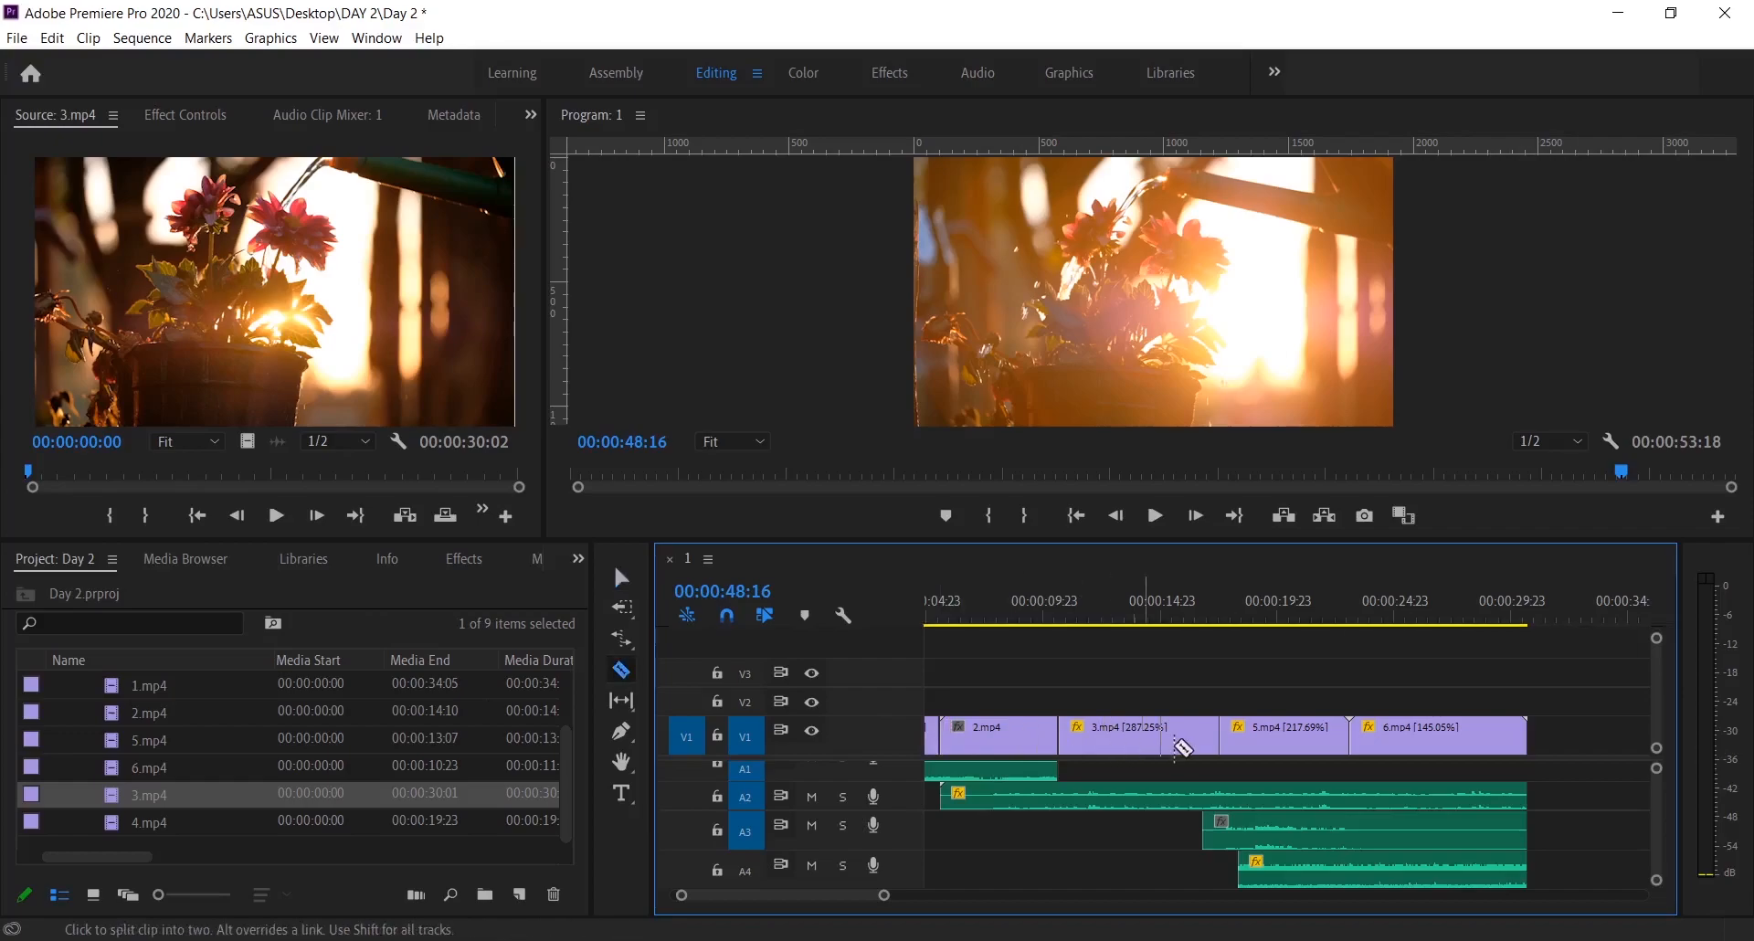
key("v")
left_click(1190, 740)
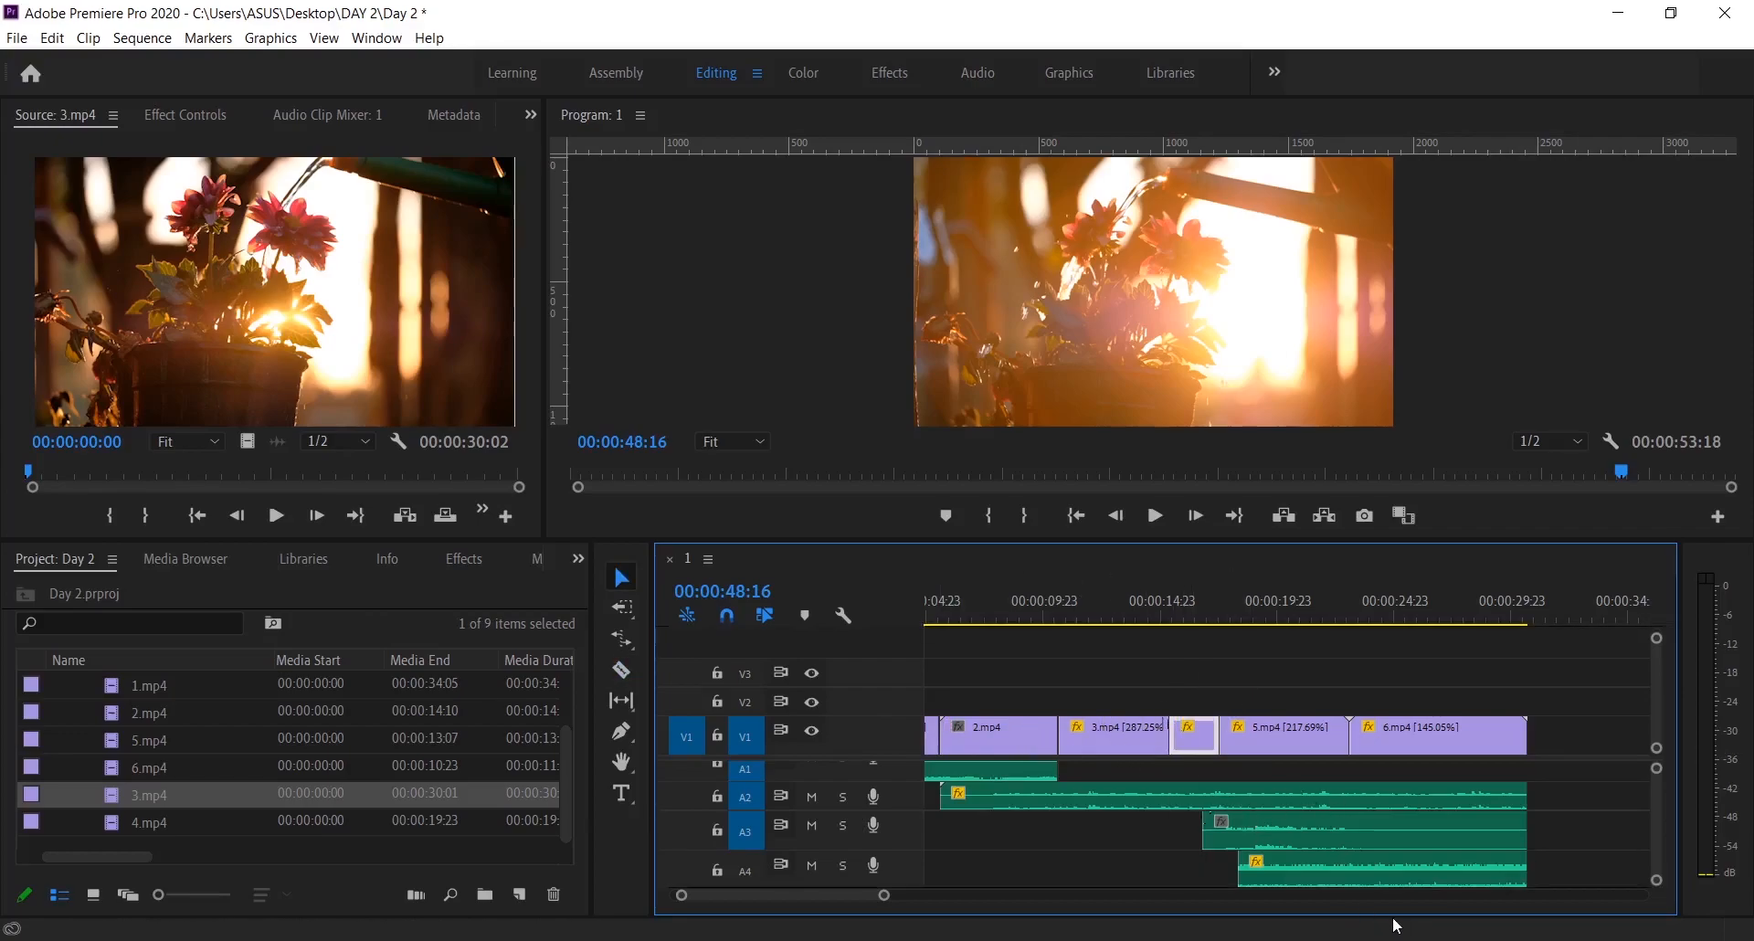
key("shift+Delete")
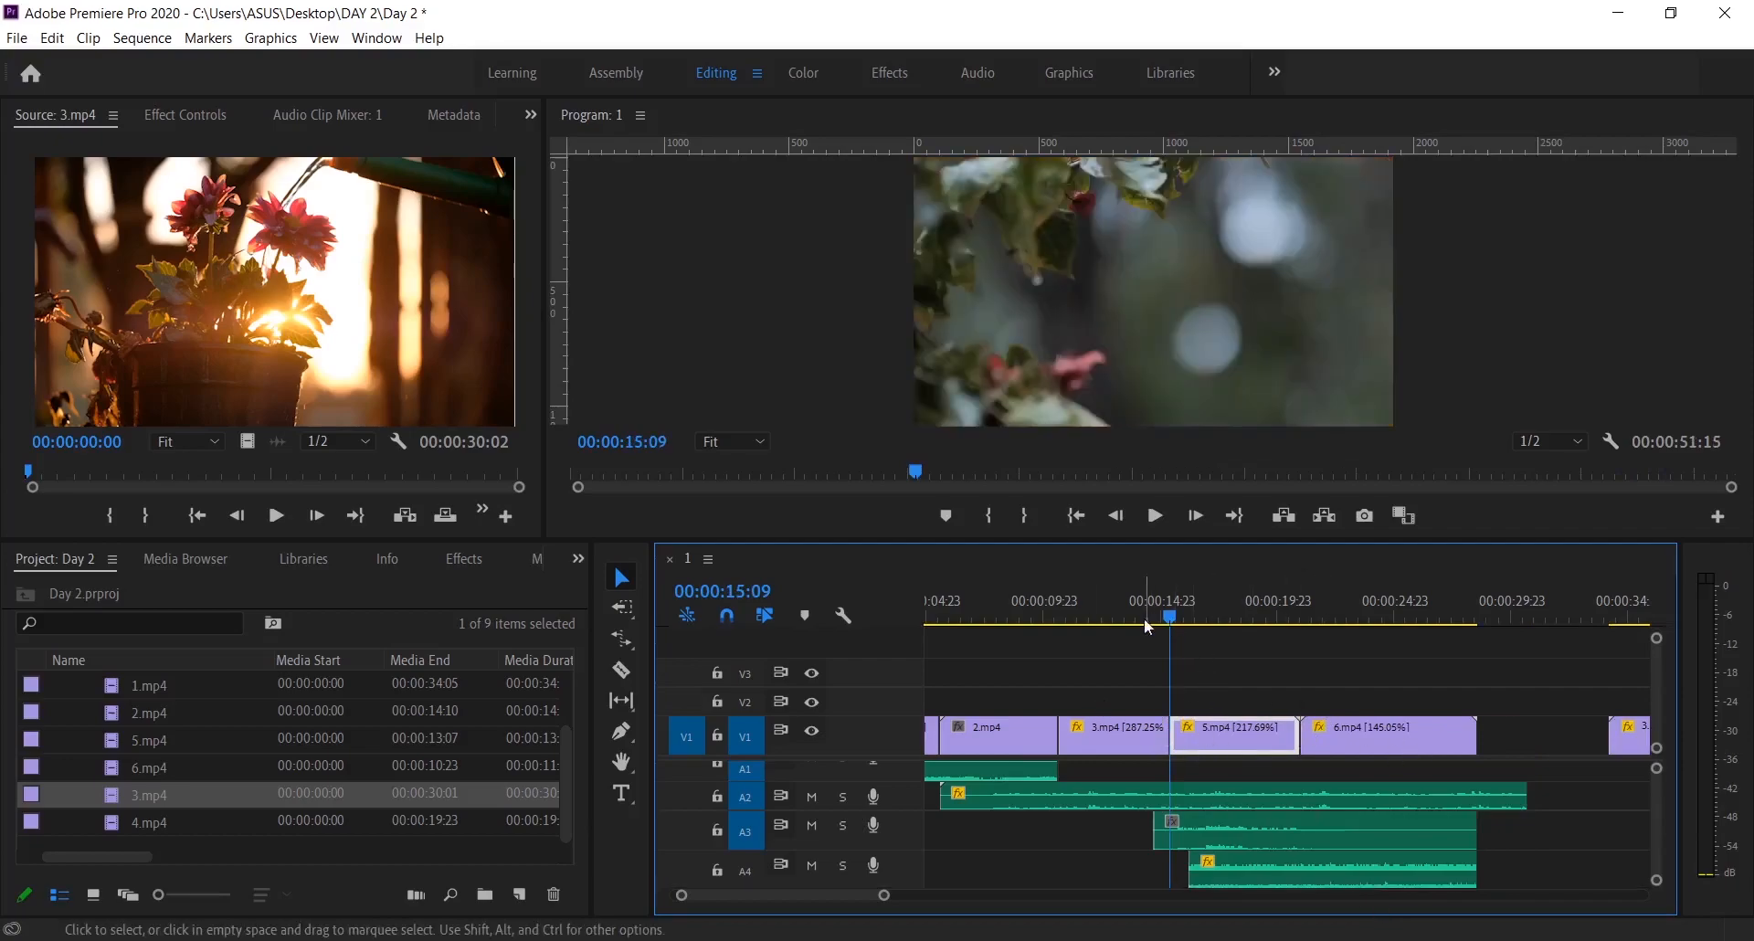
left_click(1137, 616)
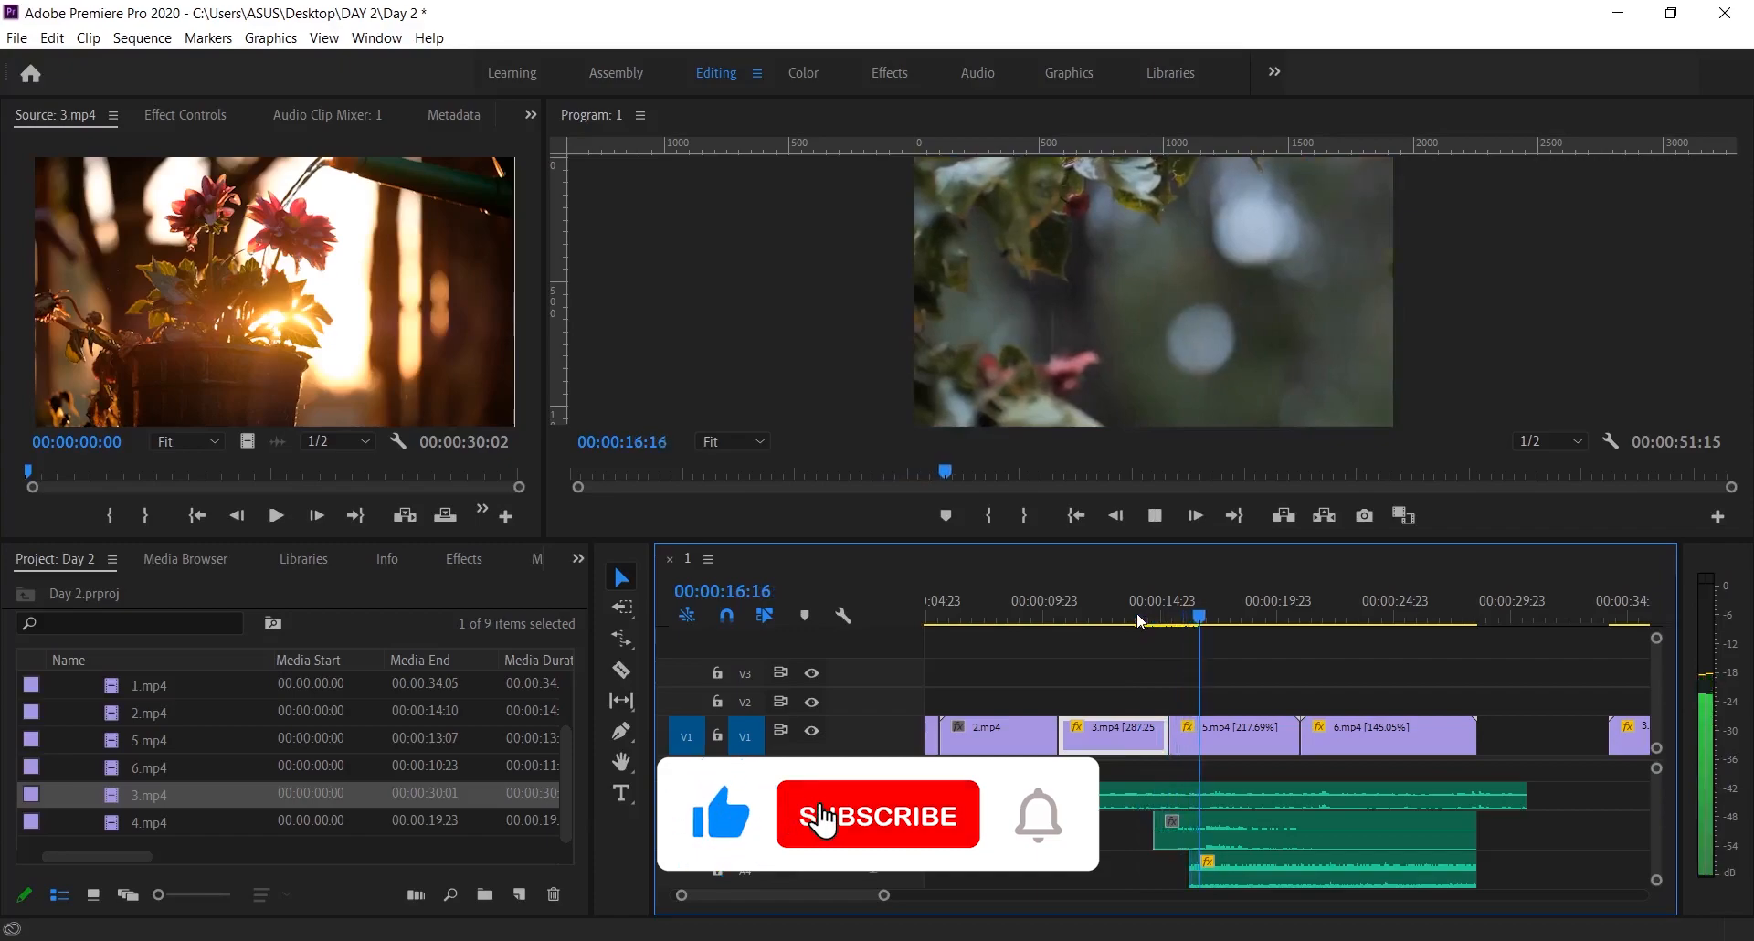
key("space")
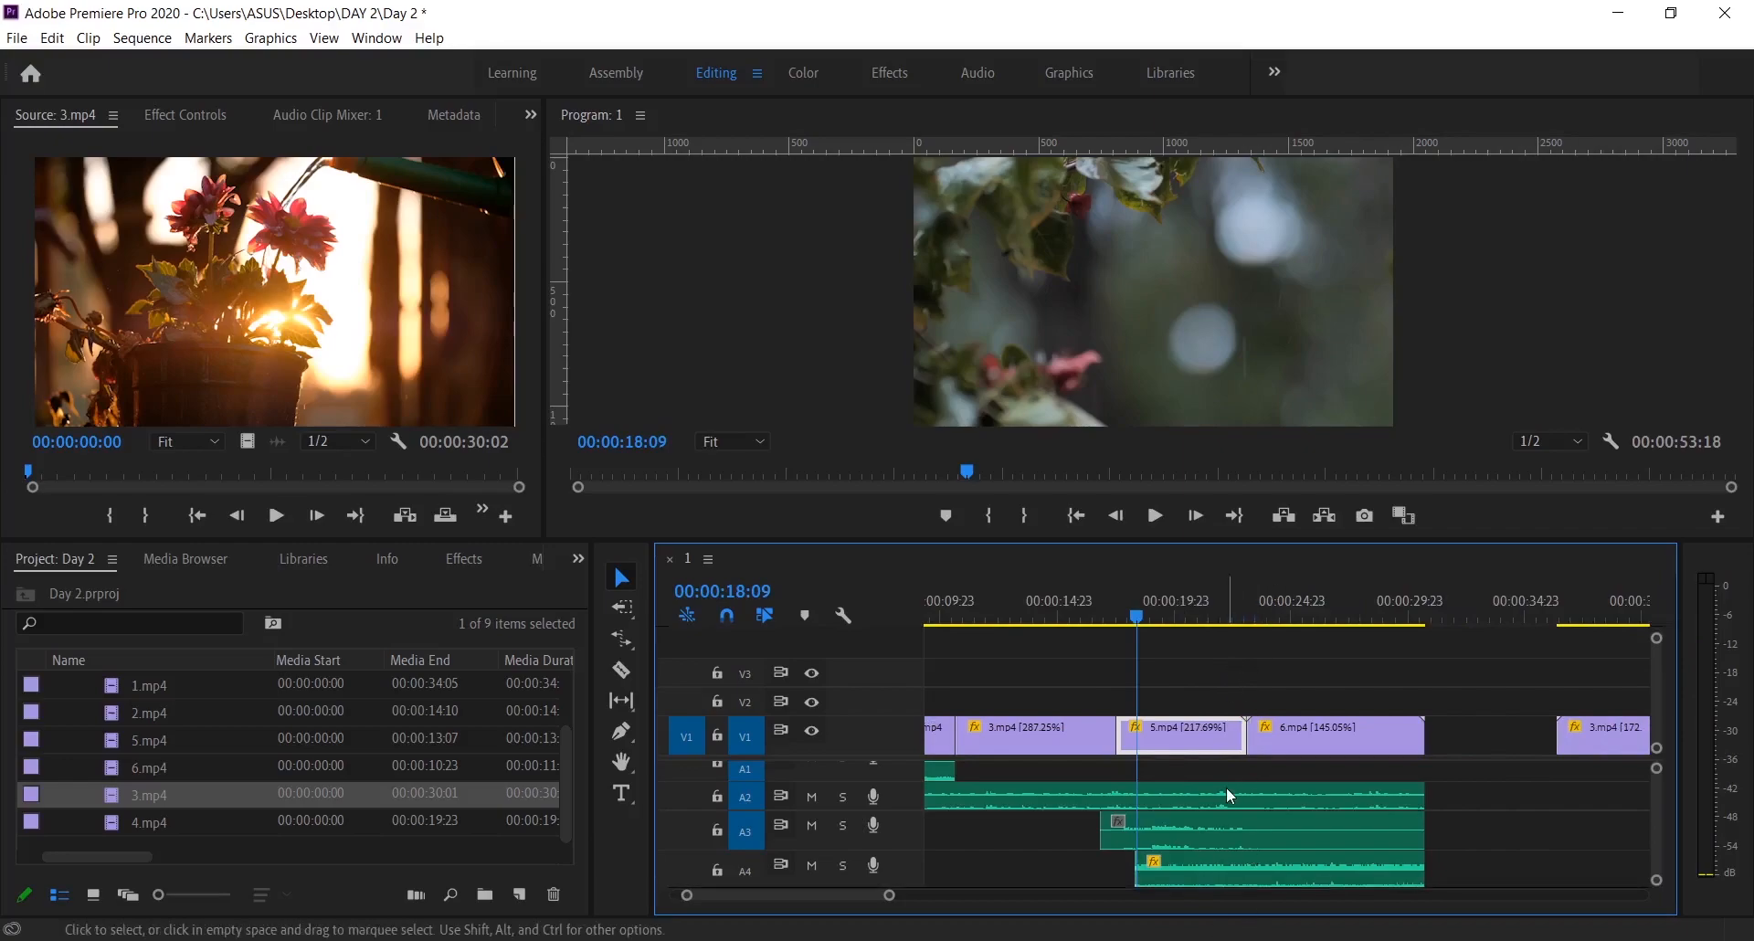
Razor all tracks at once through 5.mp4 at 00:00:18:09 and again nearer the end of that clip.
key("c")
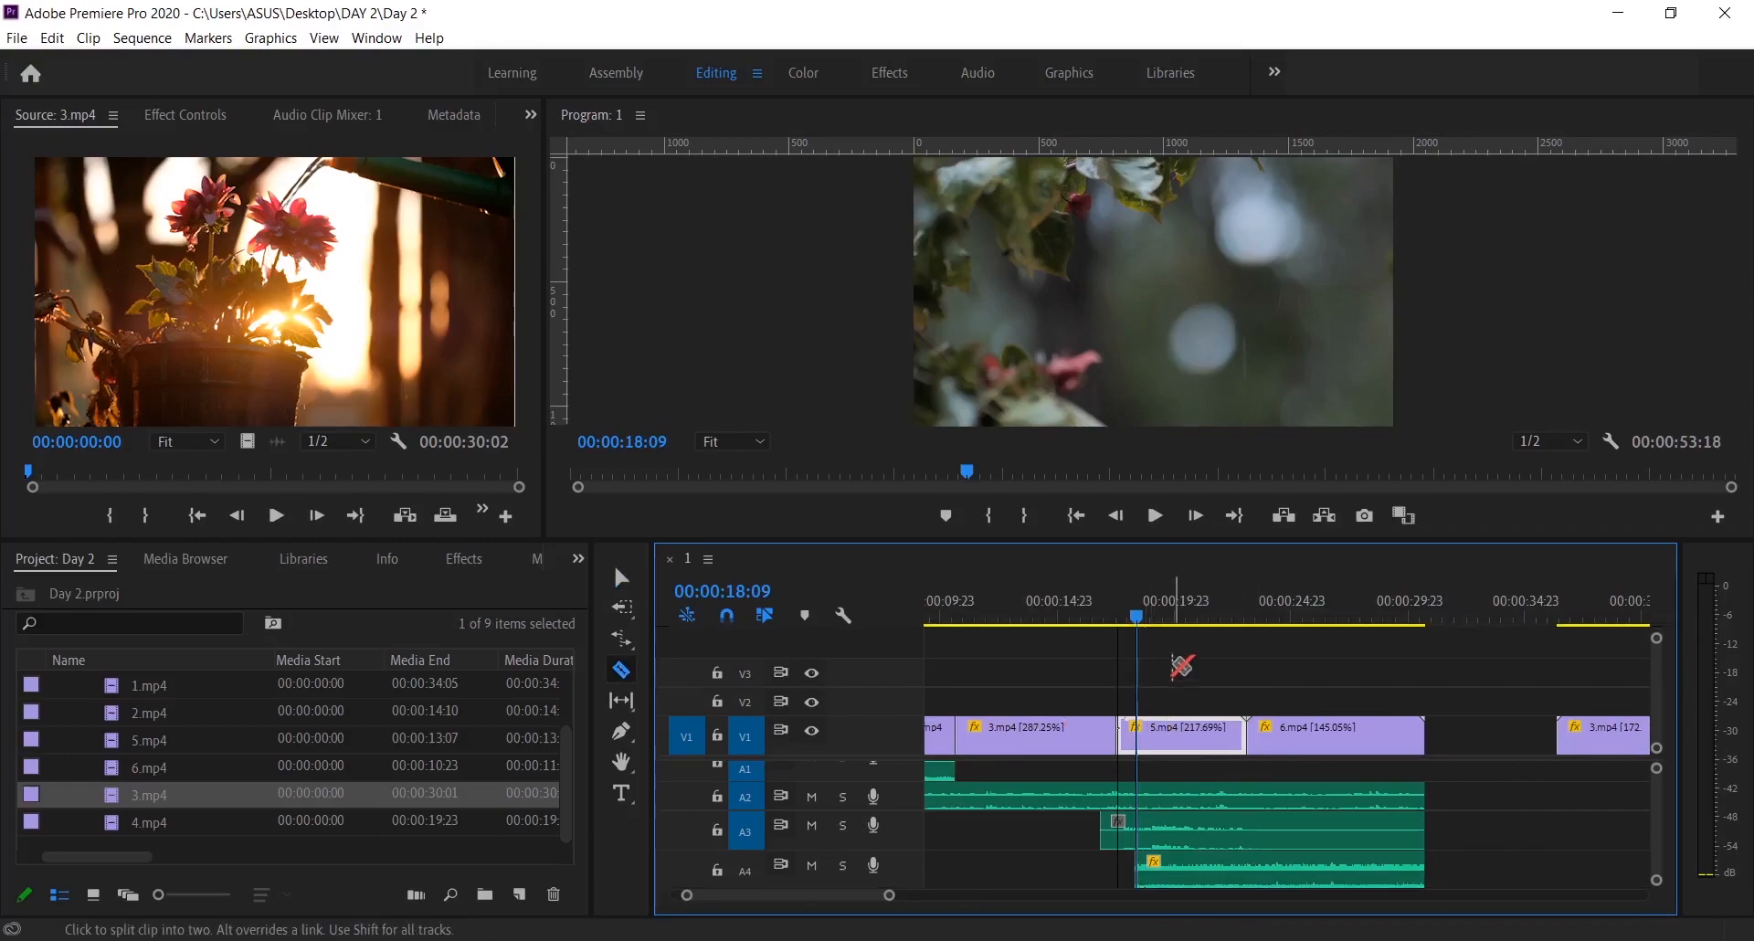
left_click(1138, 736, "shift")
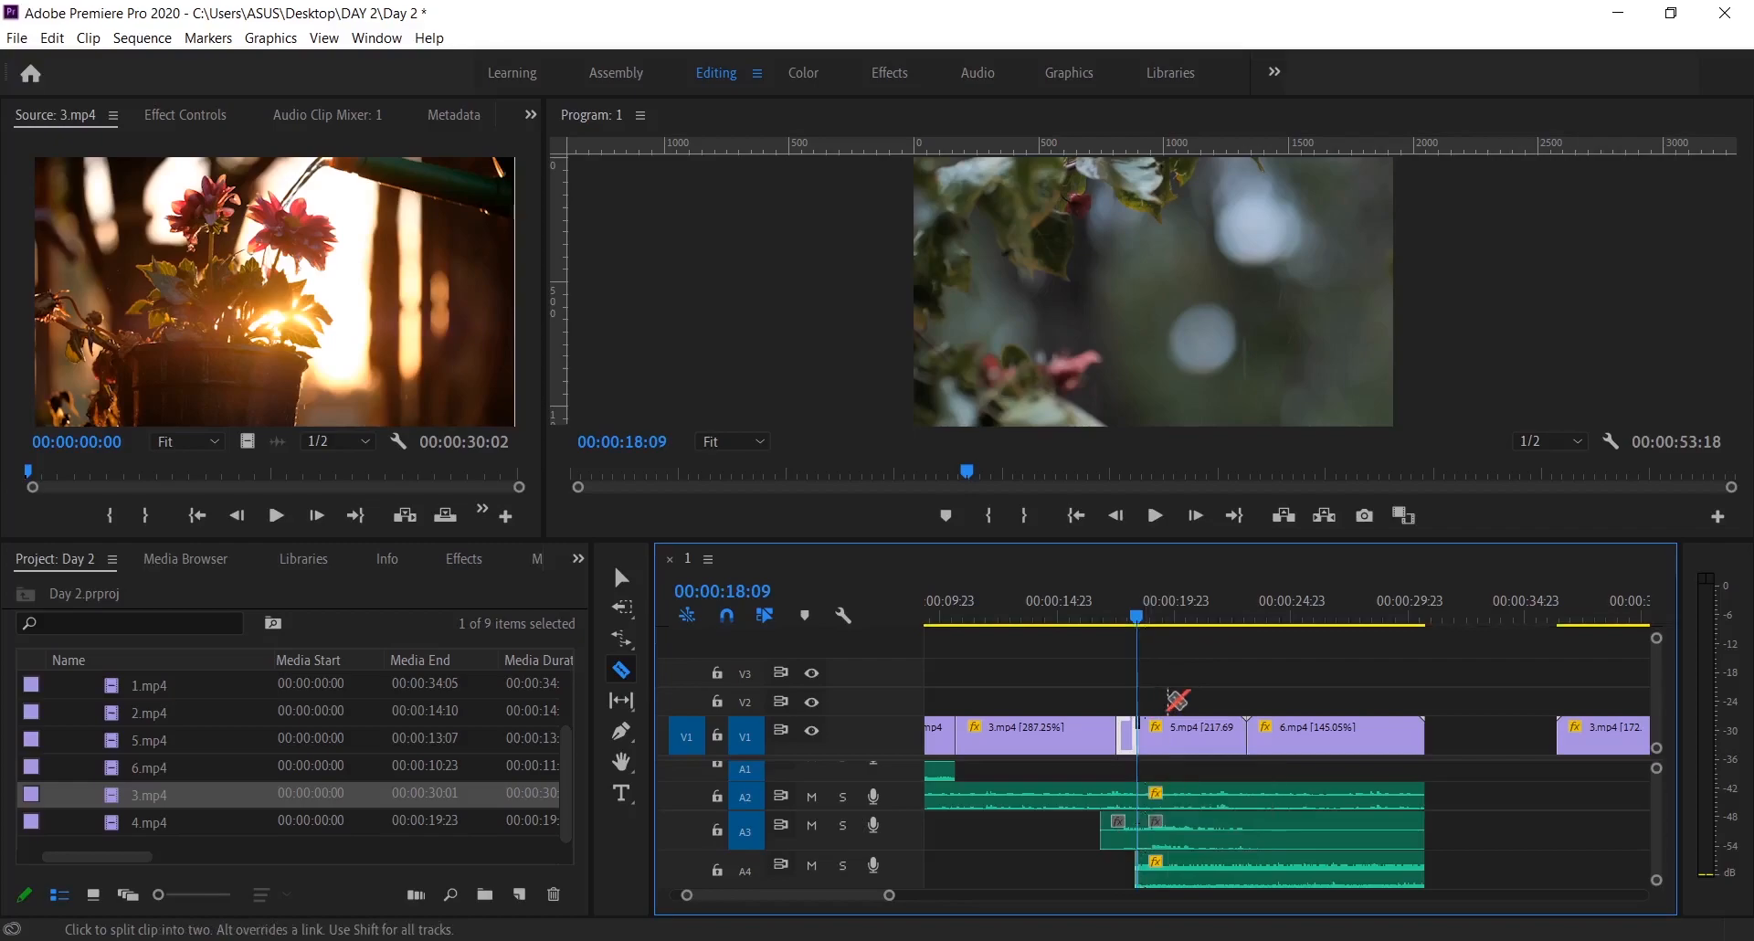
left_click(1213, 736, "shift")
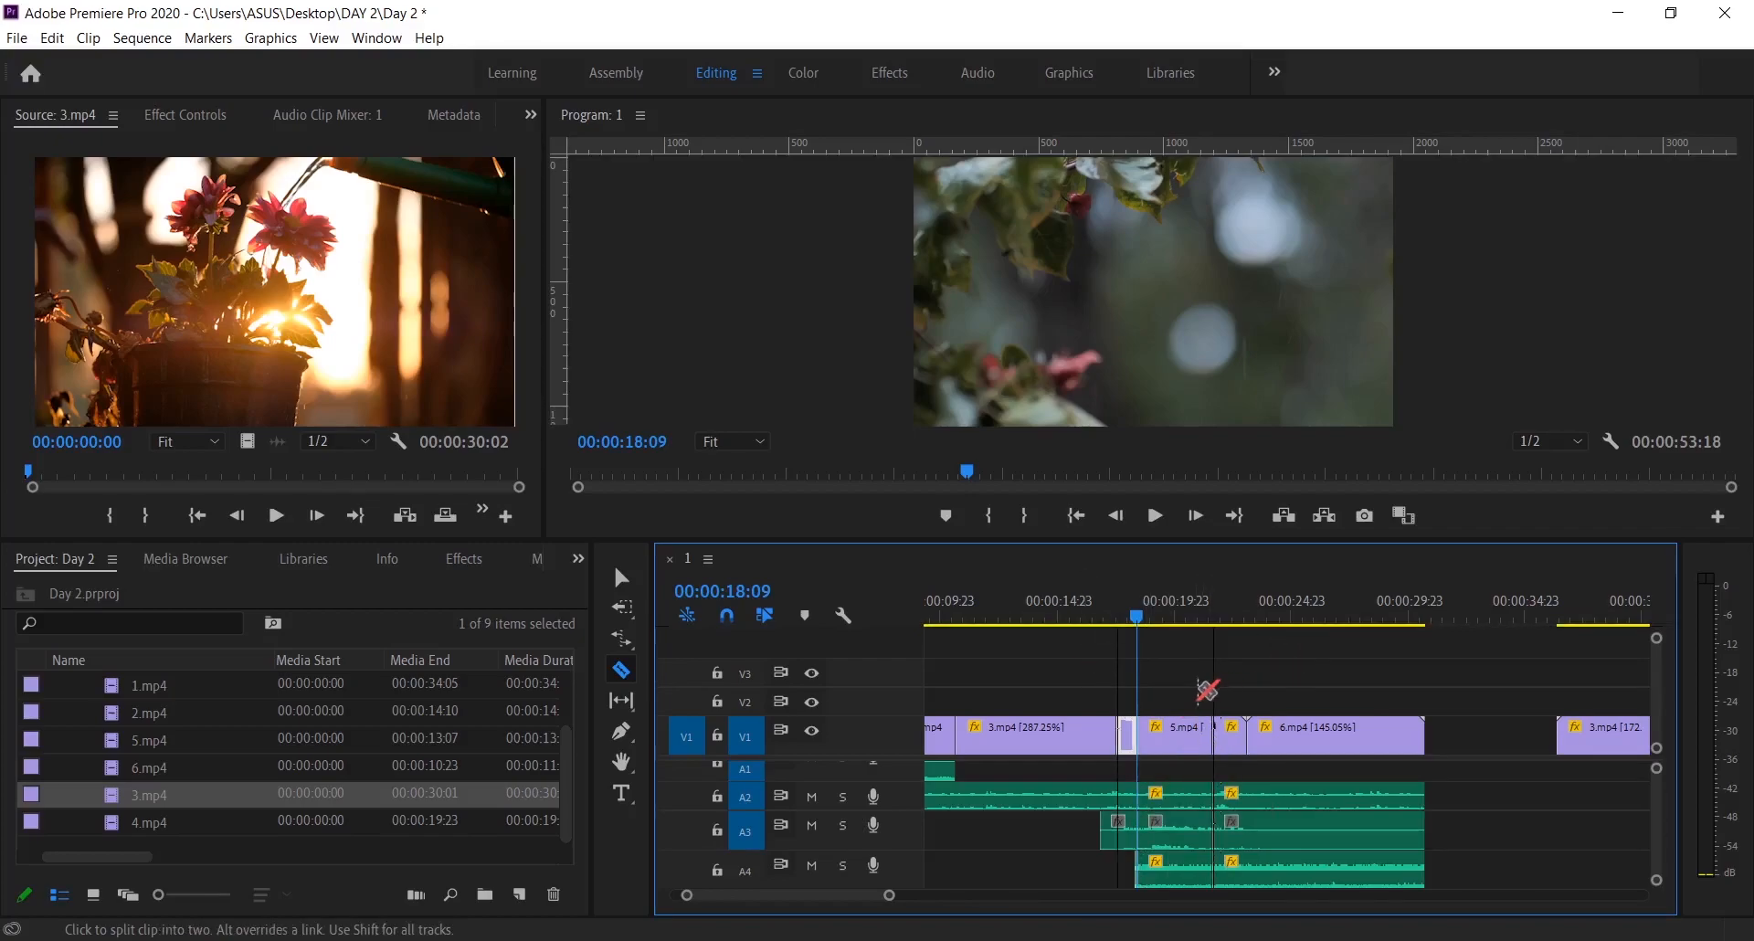
Ripple delete the razored middle section of 5.mp4 from all tracks and play the new join through into 6.mp4.
key("v")
left_click_drag(1191, 691, 1184, 872)
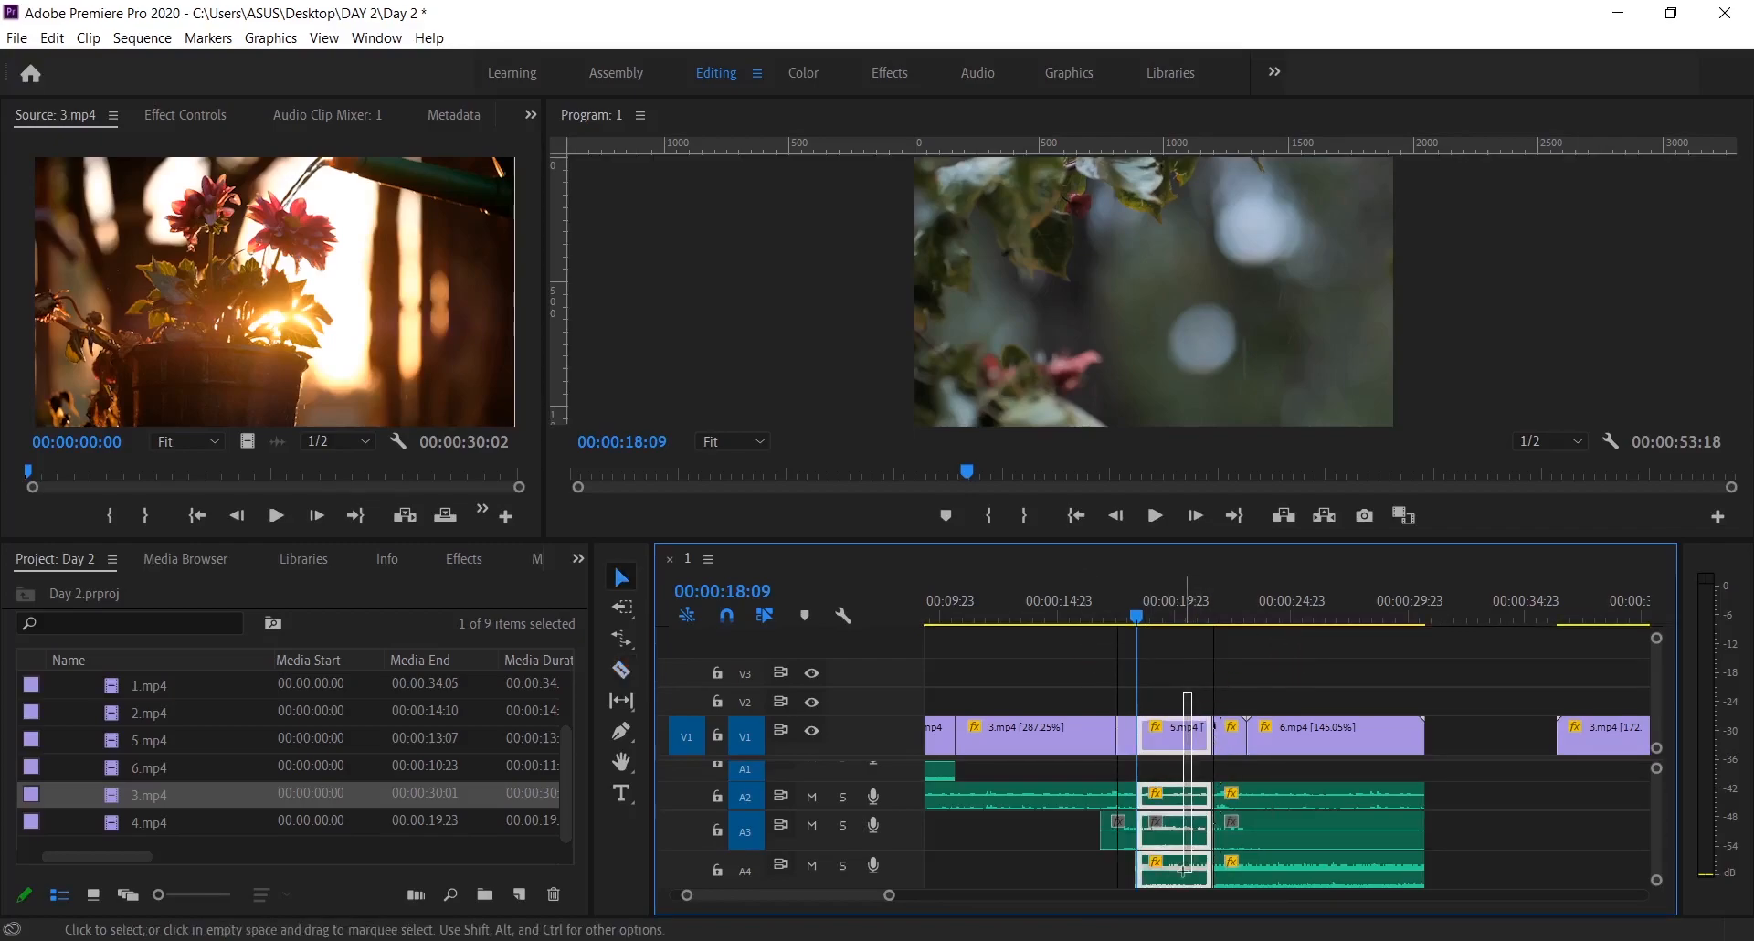
key("shift+Delete")
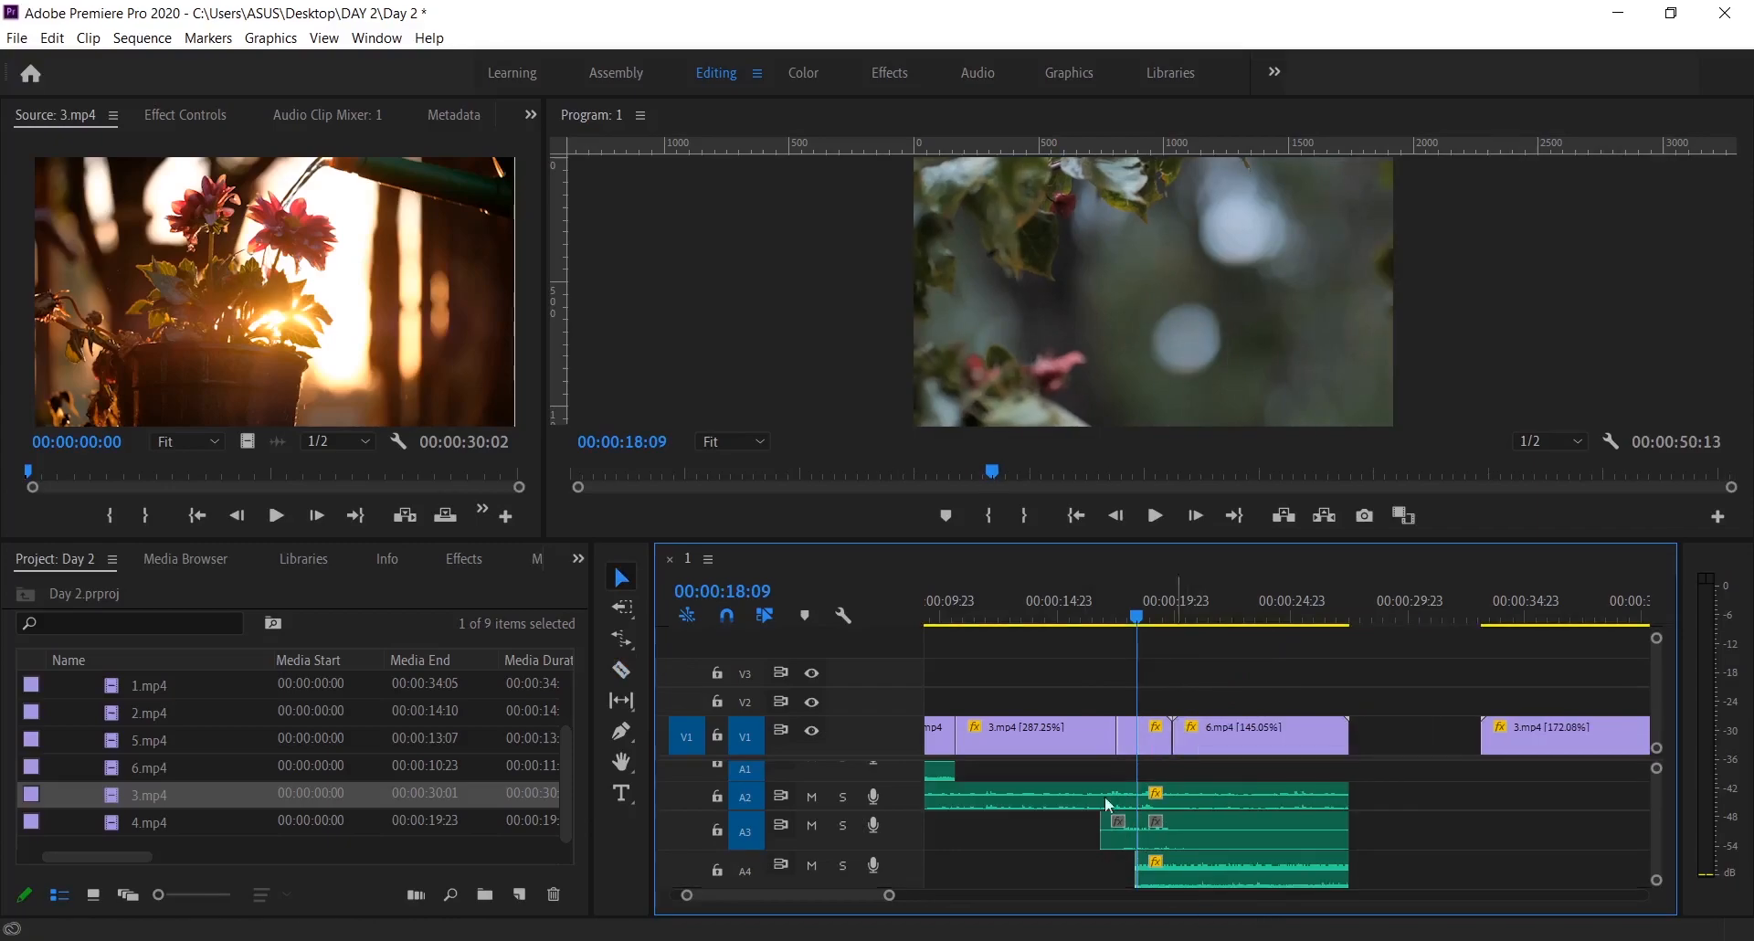
left_click_drag(1133, 618, 1121, 605)
key("space")
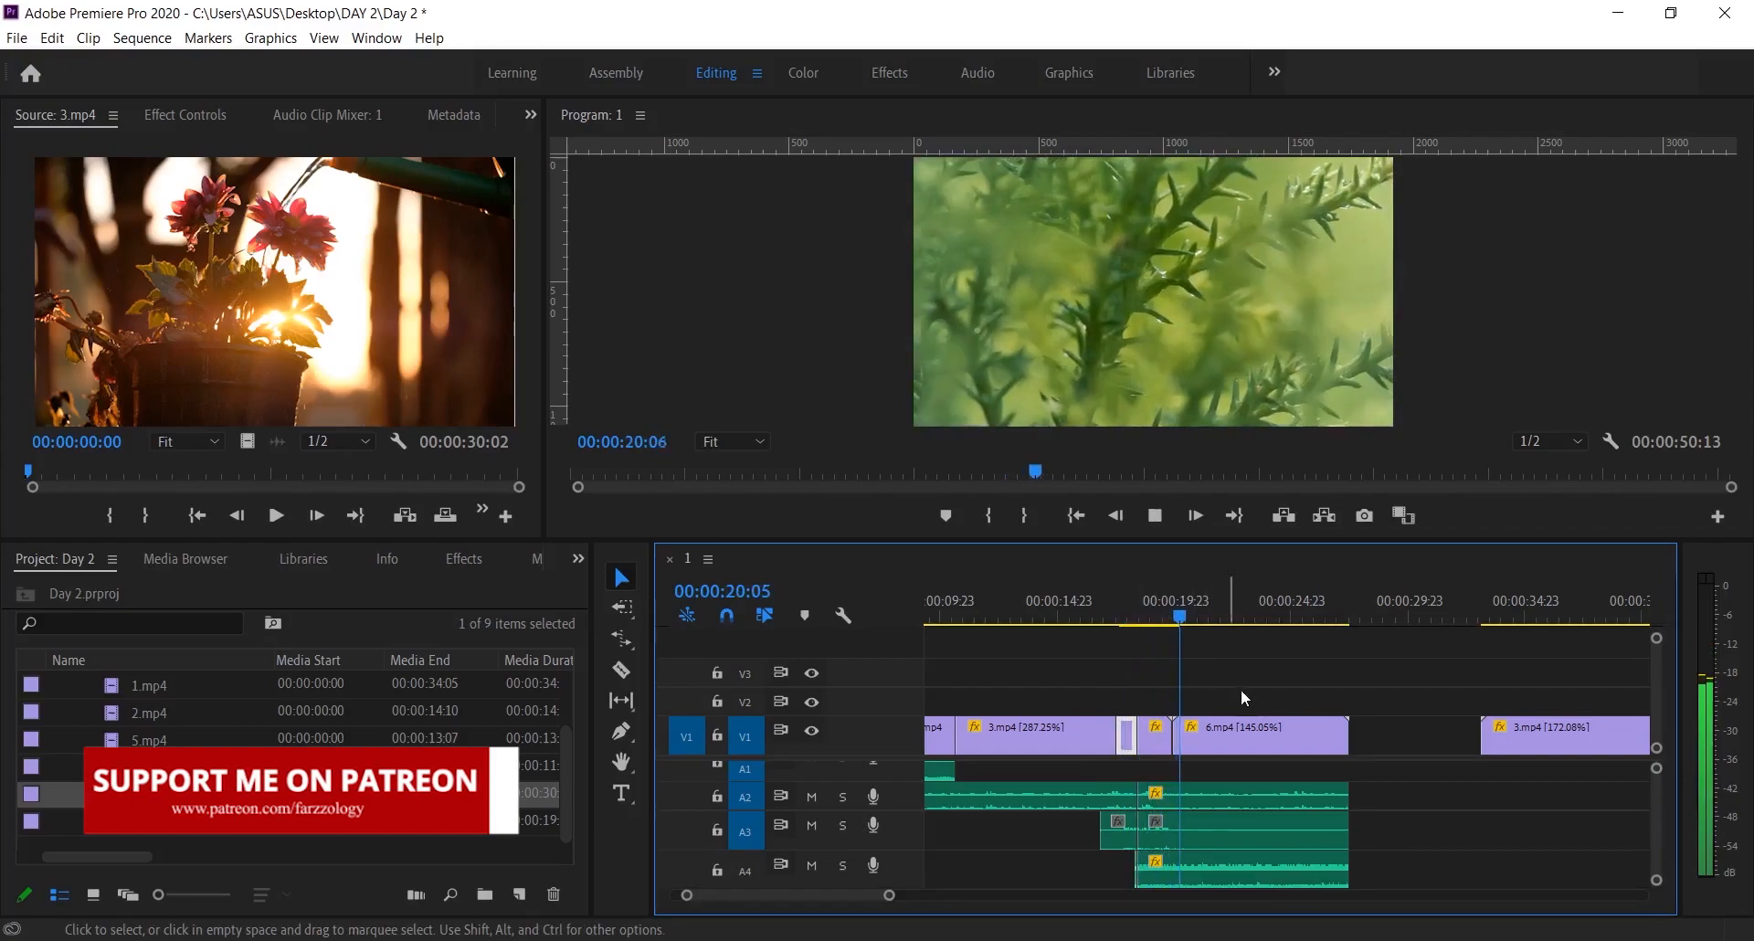
key("space")
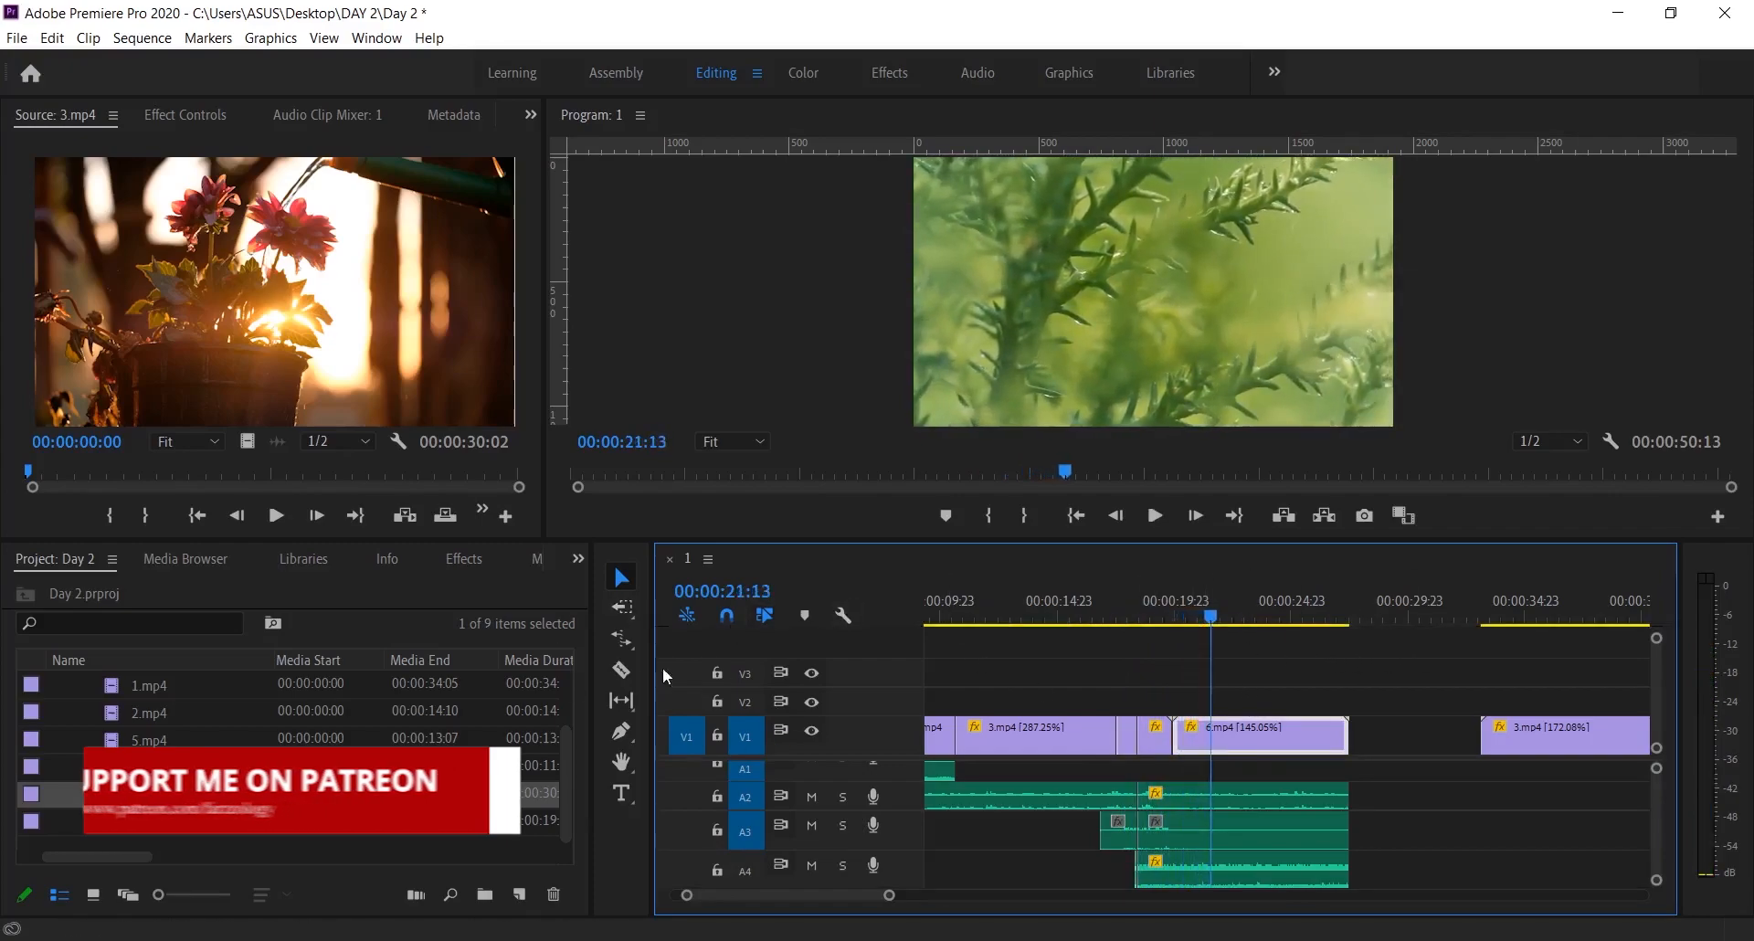
Activate the Slip Tool and show the Slip and Slide choices in its tool group.
left_click(623, 703)
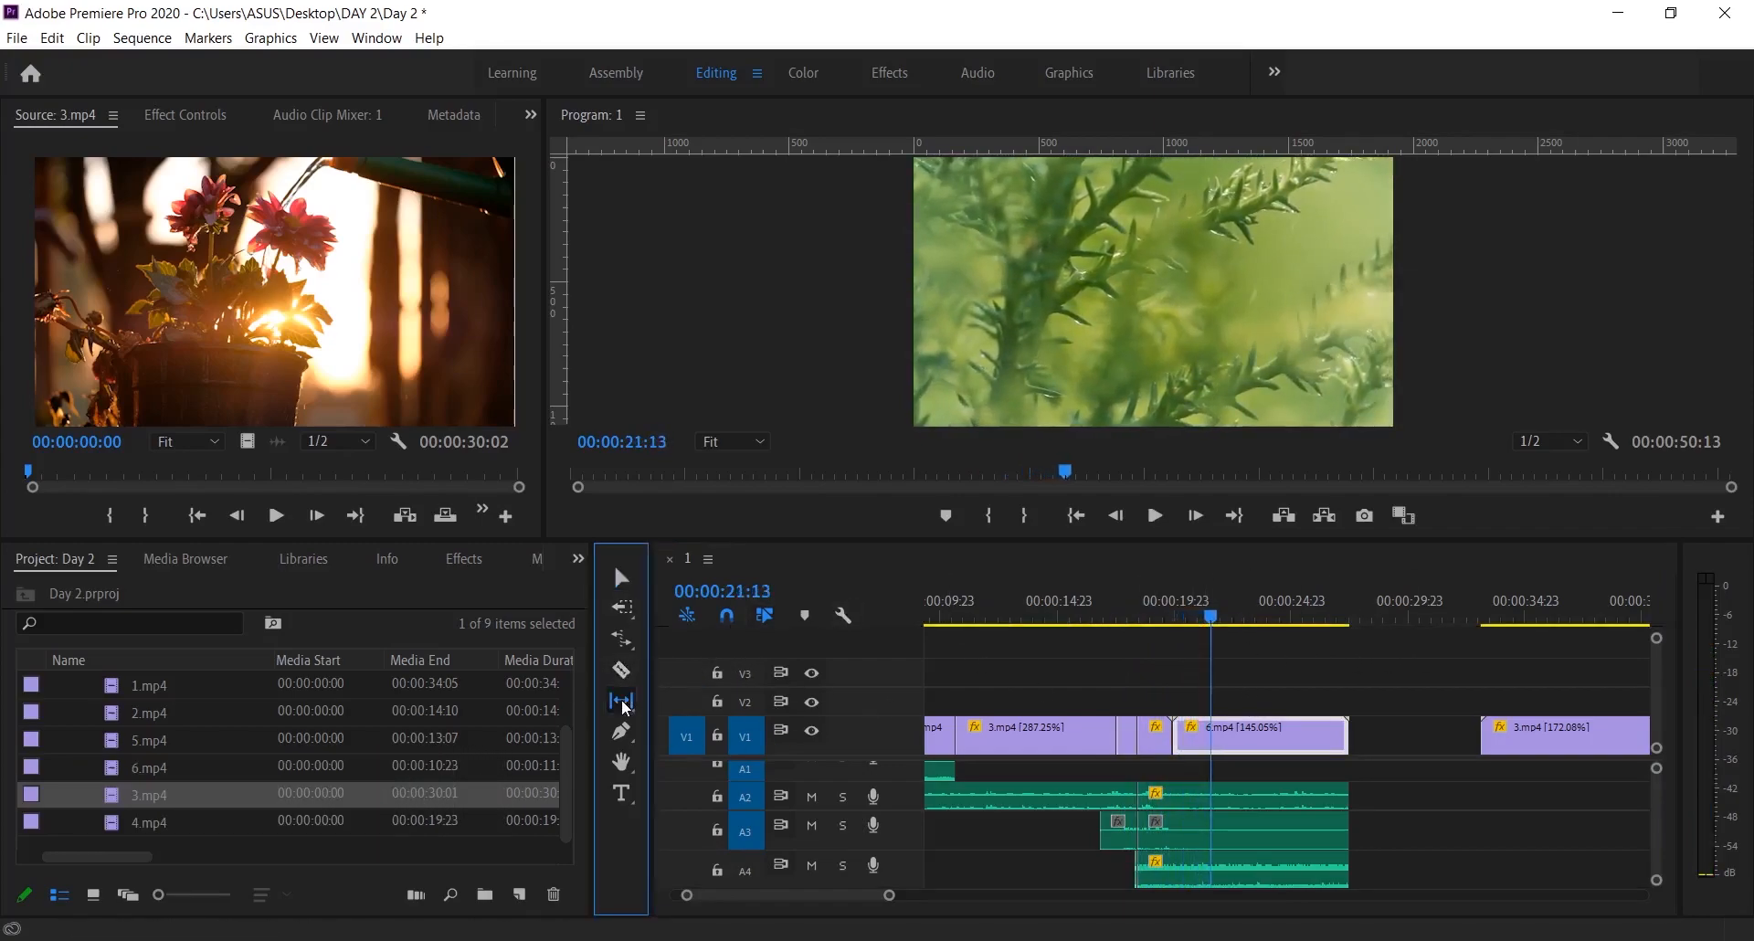
left_click(625, 703)
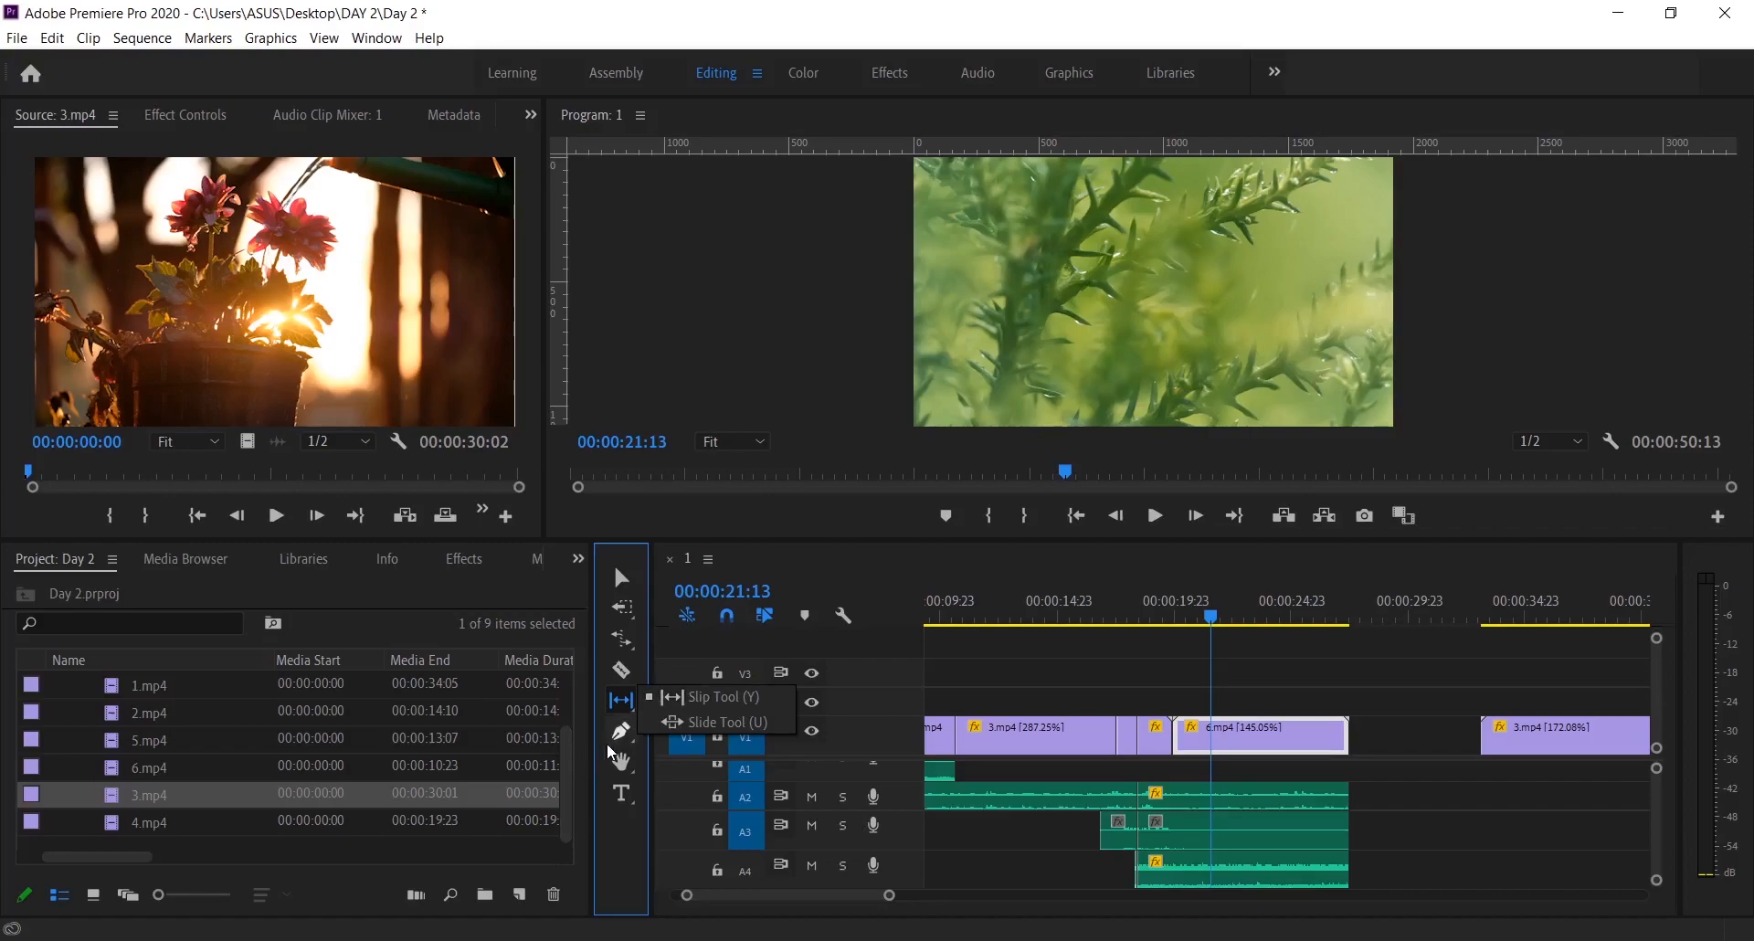
left_click(620, 841)
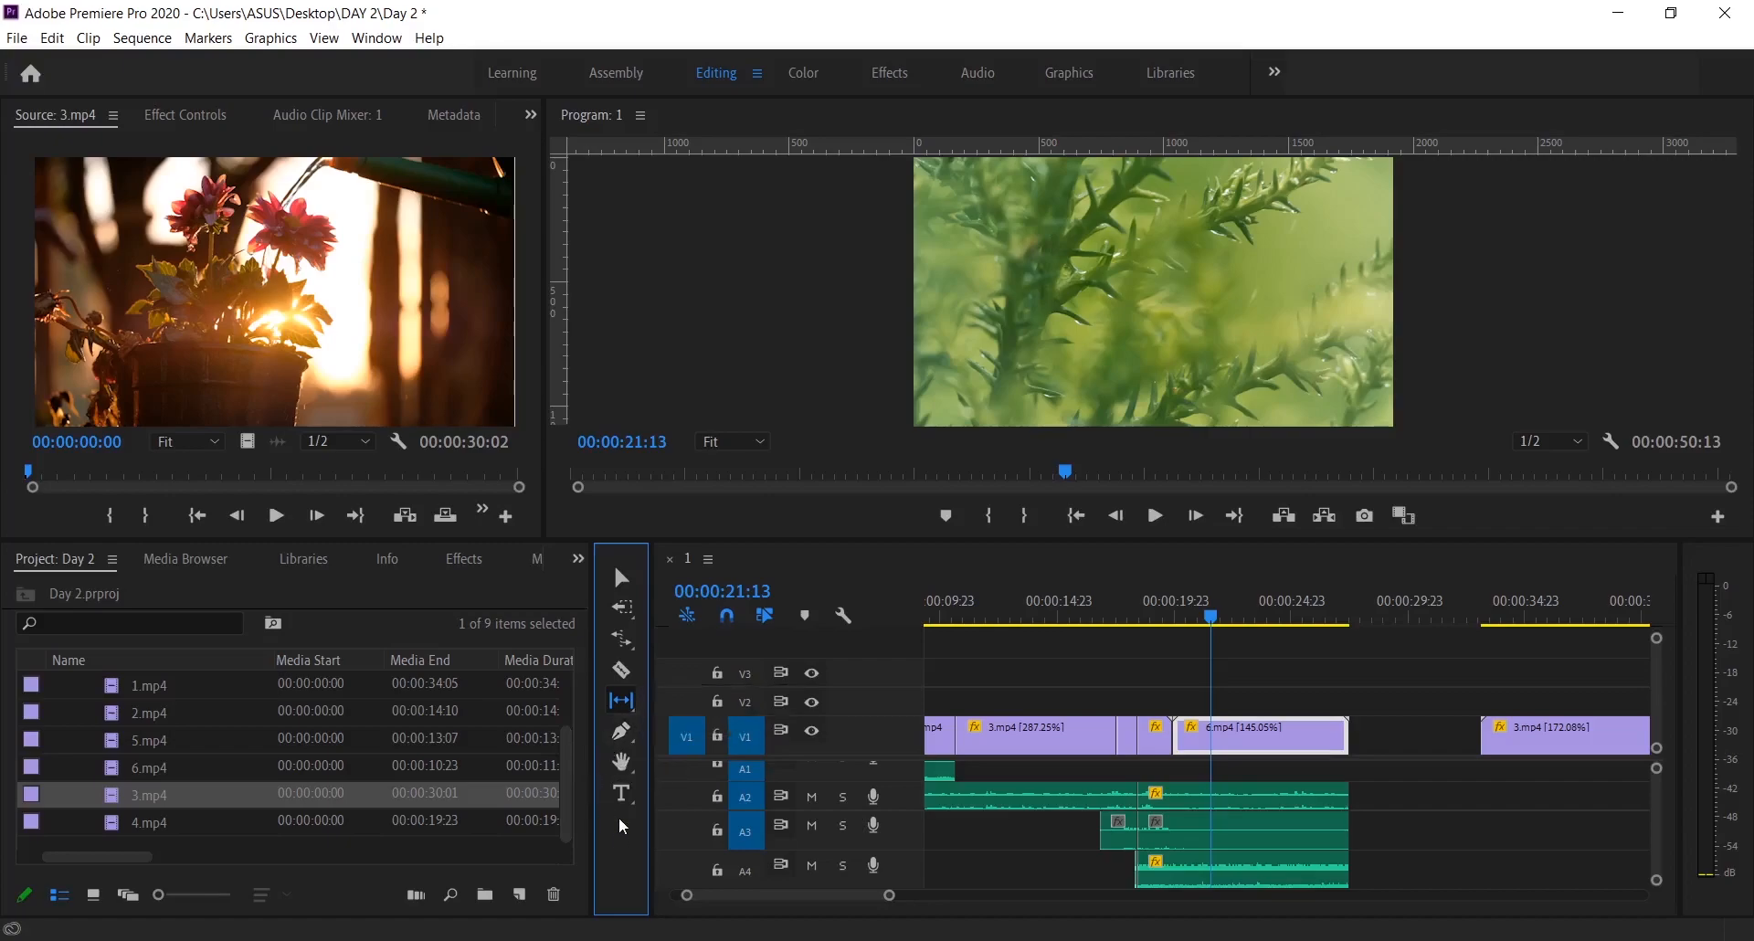
key("ctrl+s")
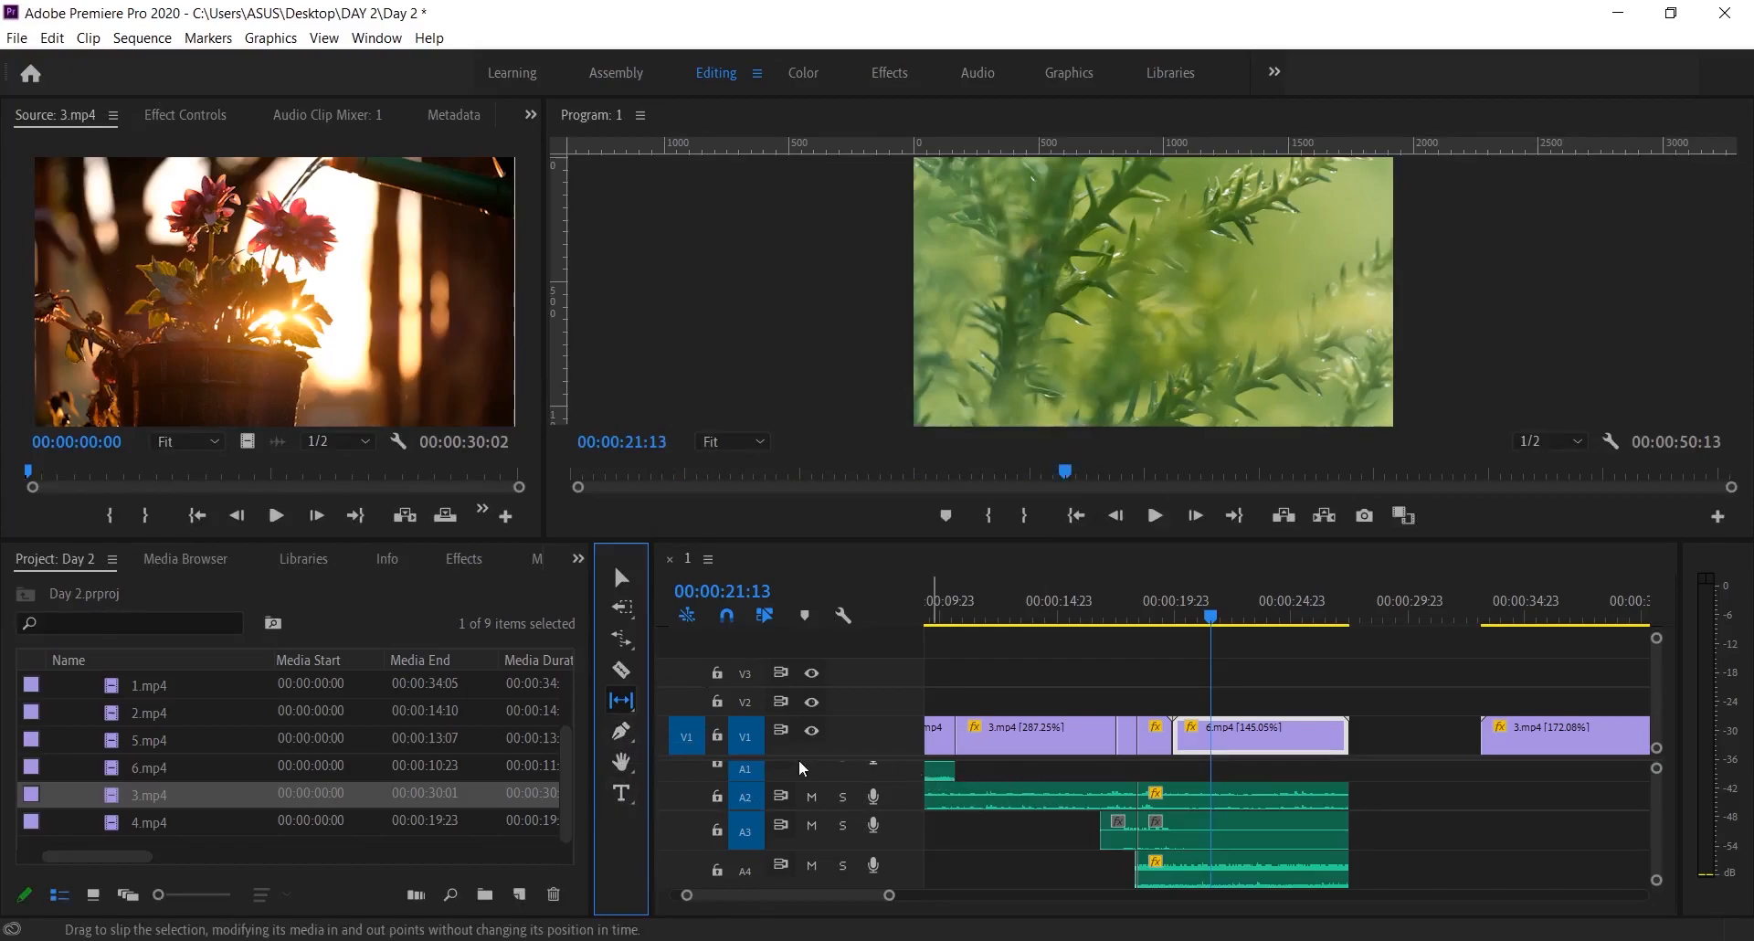
Choose the Hand Tool and pan the sequence forward to the last 3.mp4 and back to its start.
scroll(970, 765, "up", 3)
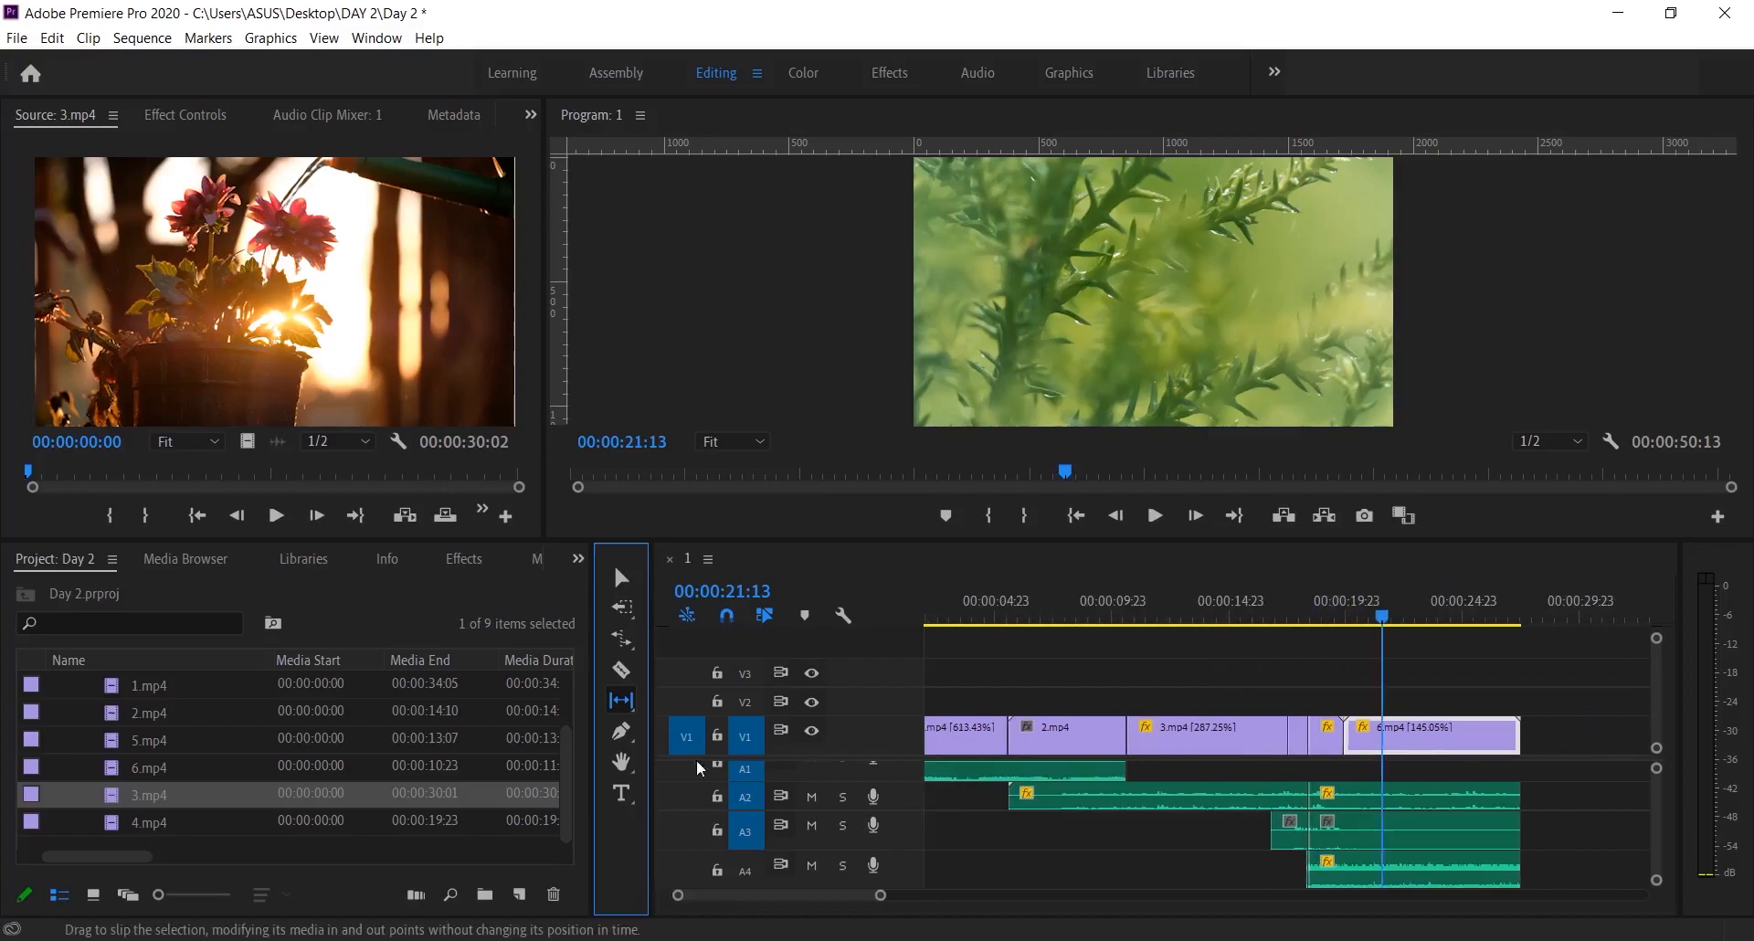
left_click(623, 762)
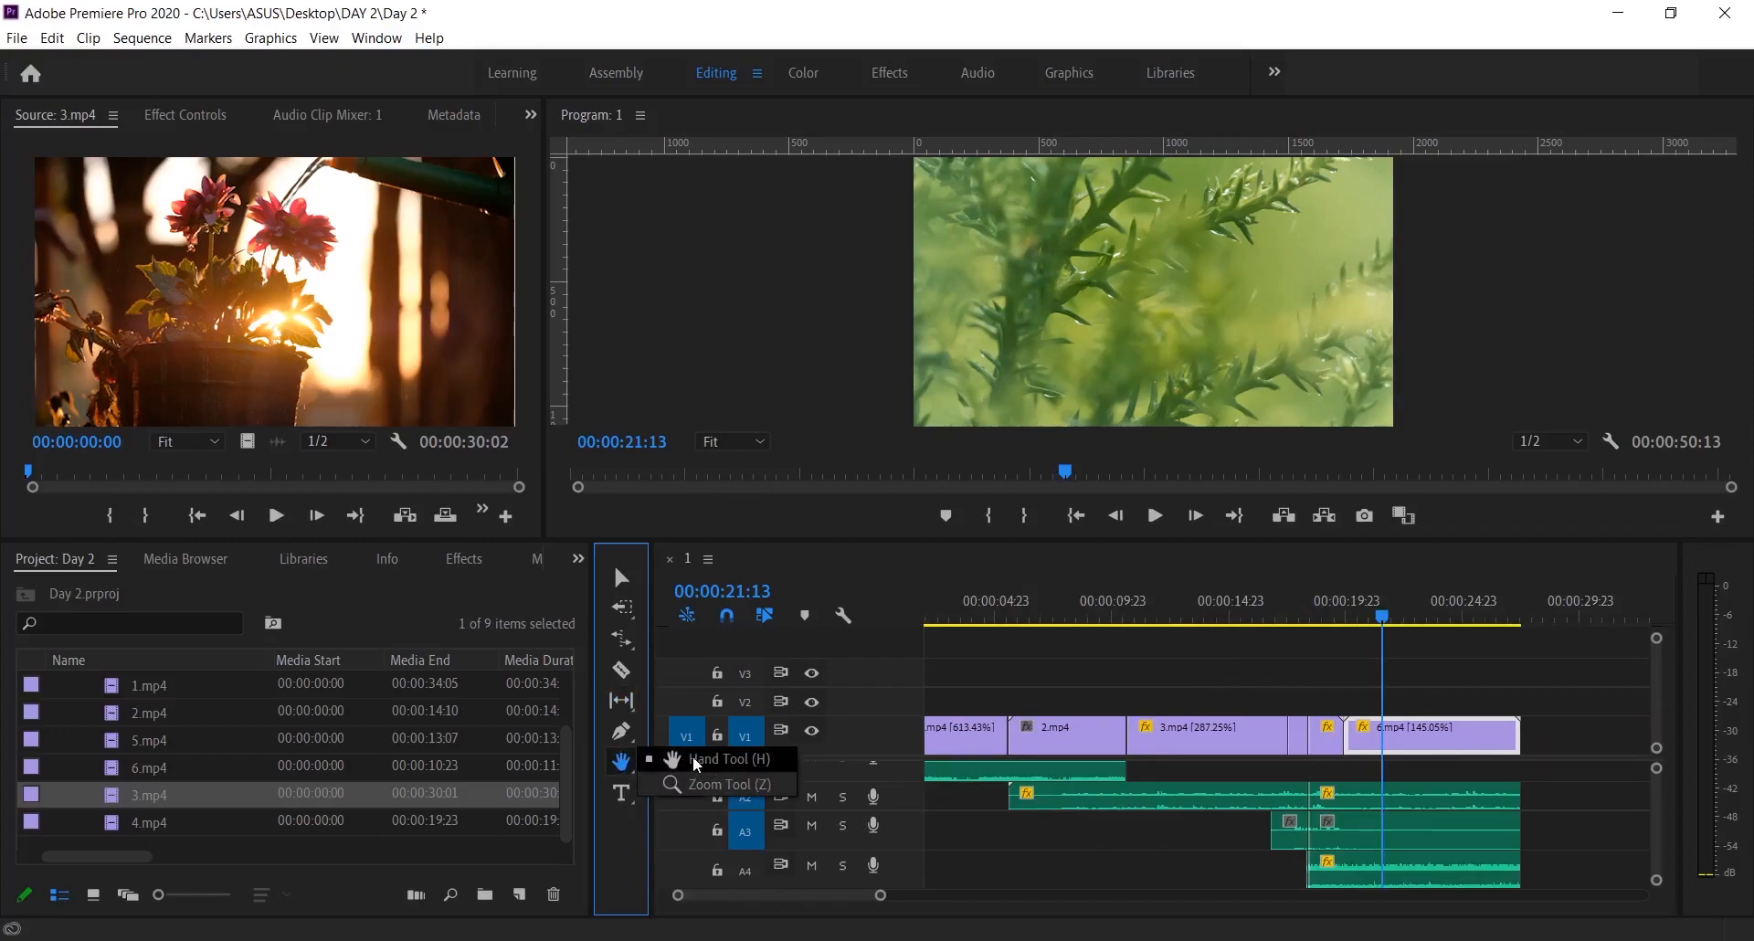
left_click(696, 760)
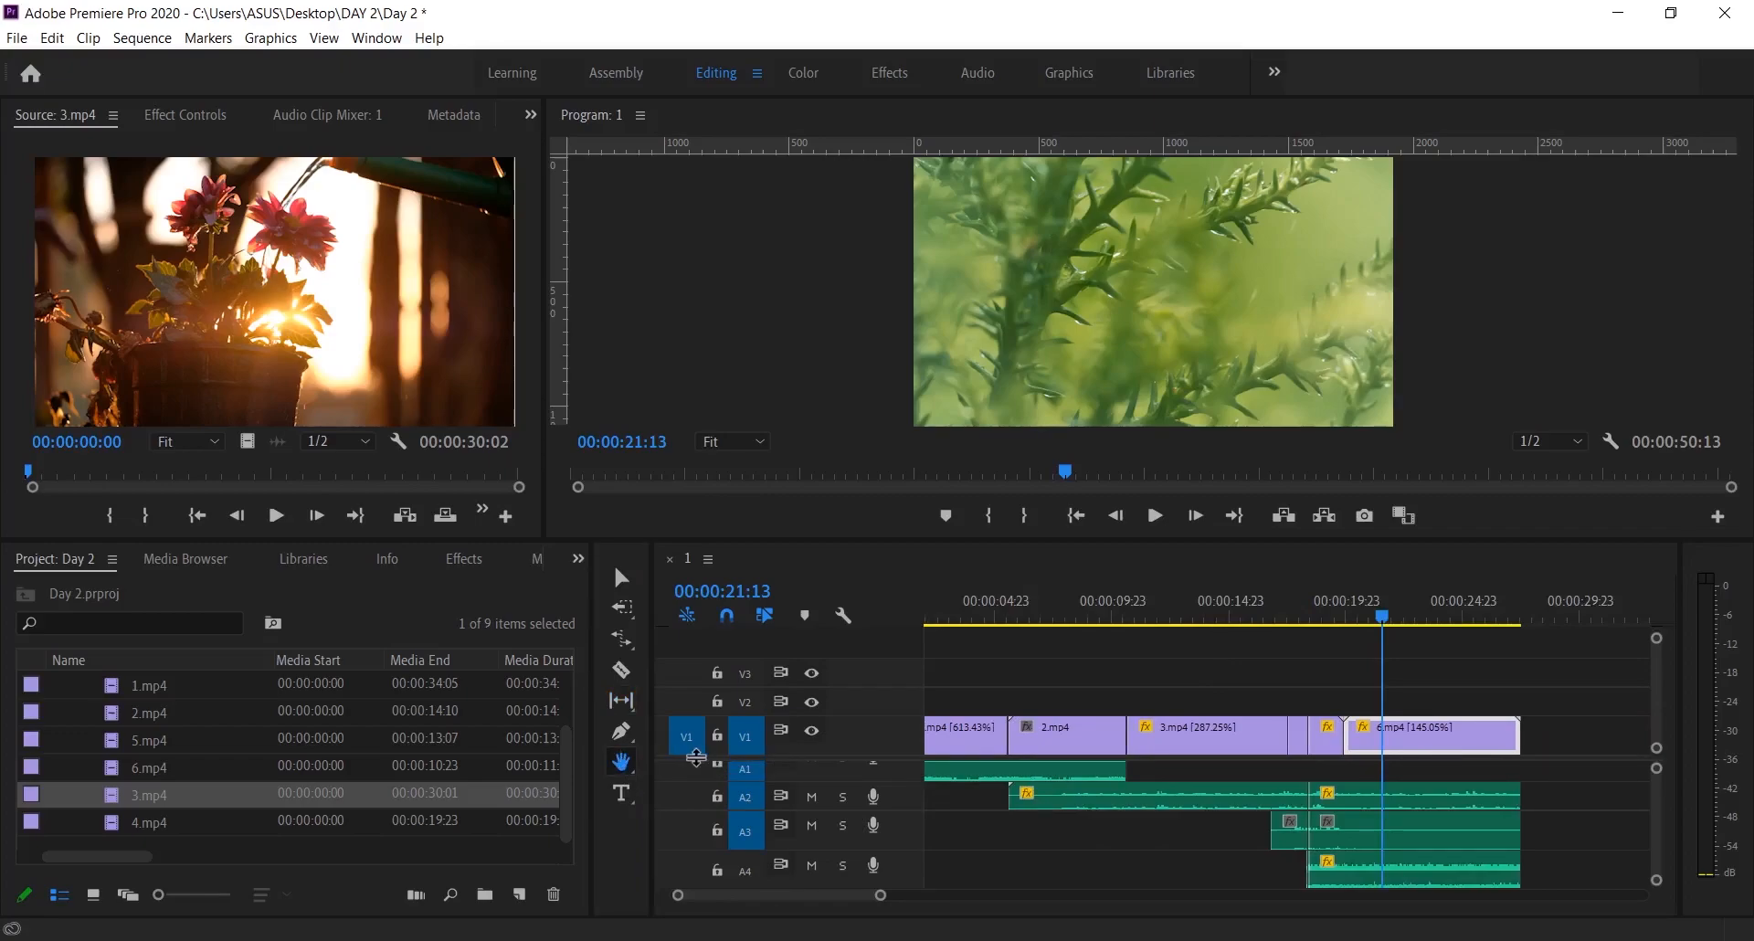
left_click_drag(1151, 698, 766, 698)
left_click_drag(1389, 699, 1523, 712)
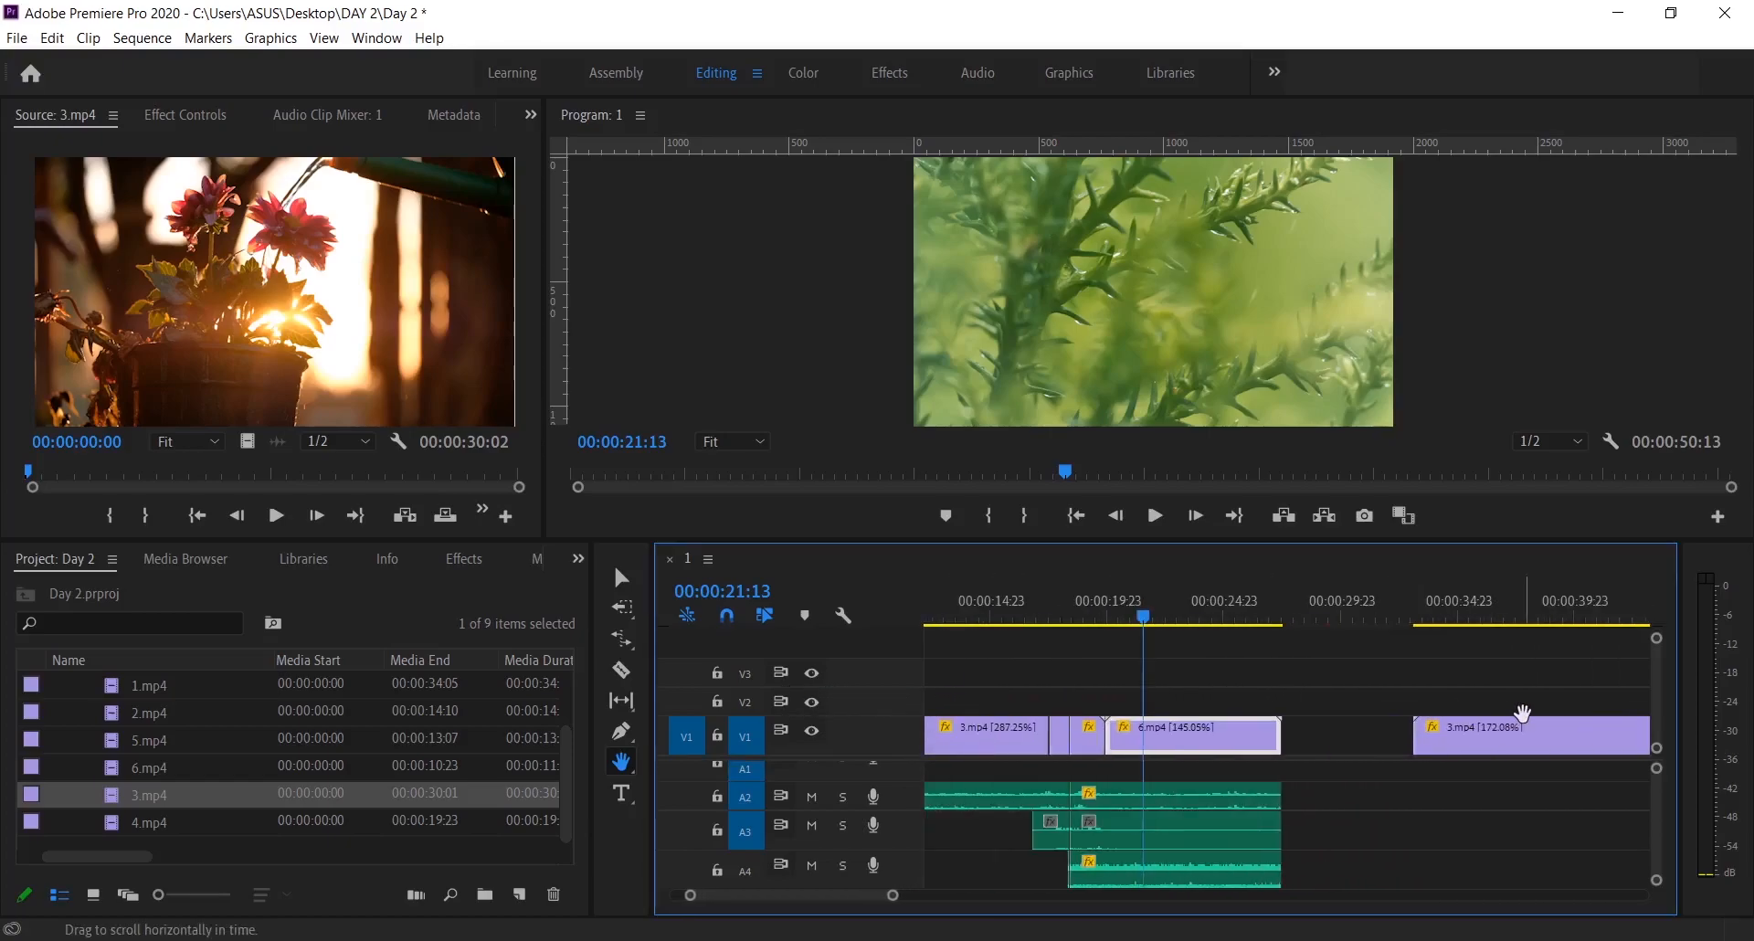
left_click_drag(996, 698, 1461, 724)
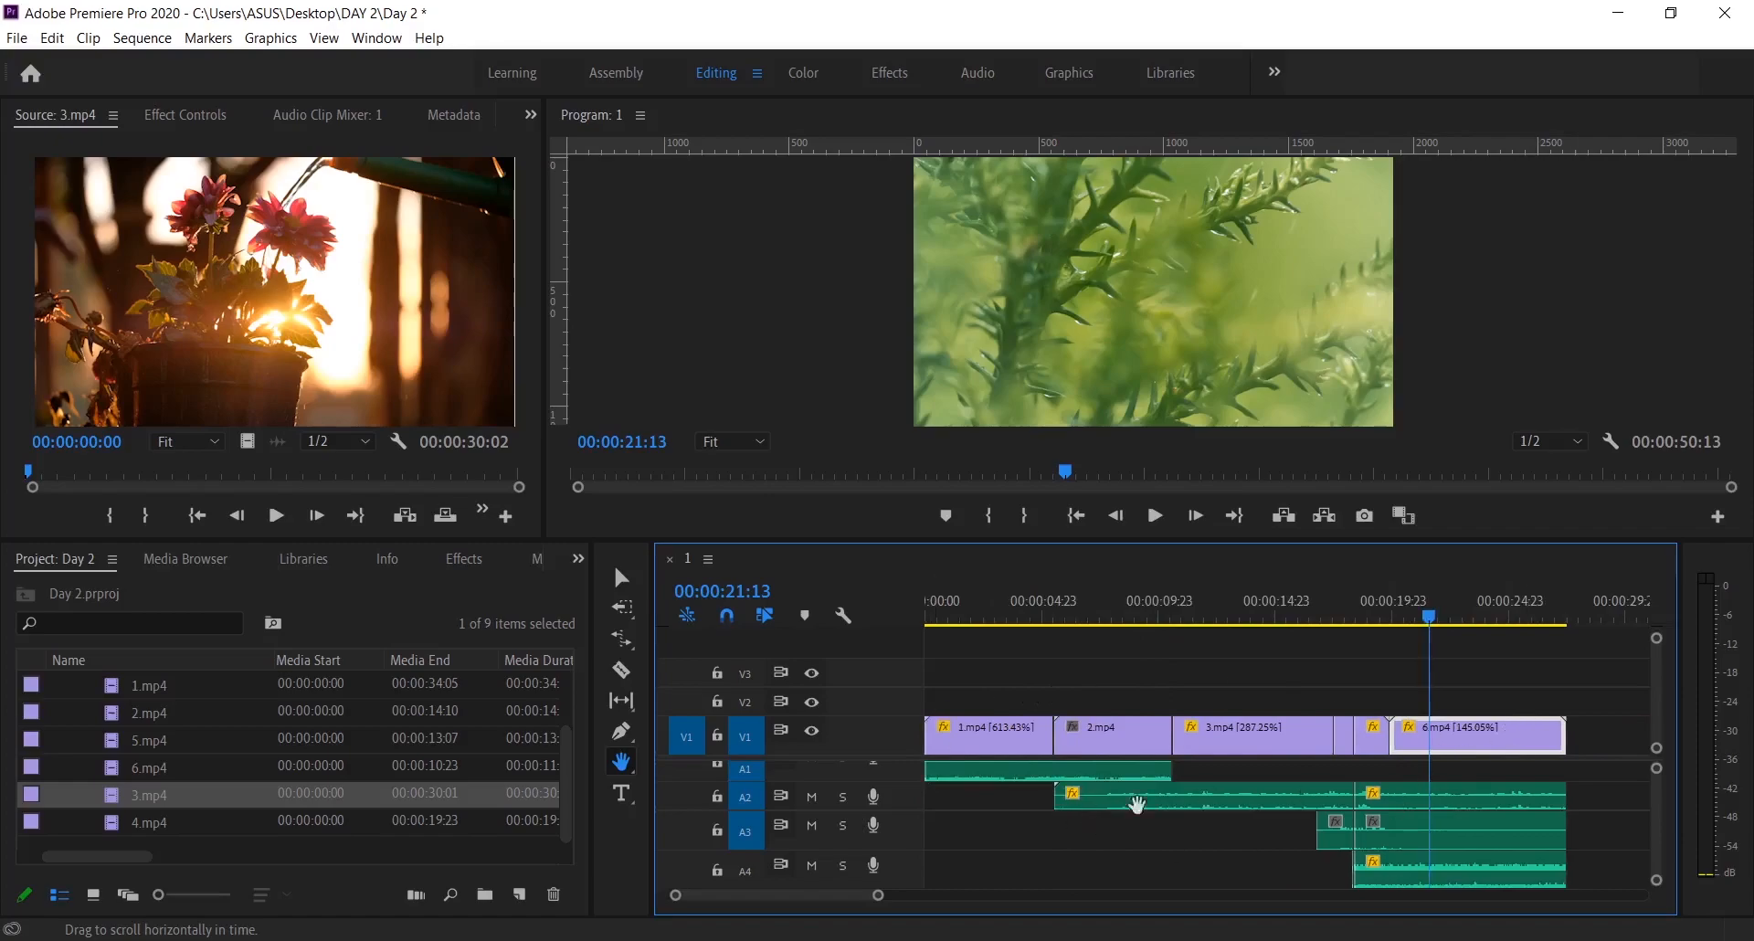
Switch to the Zoom Tool and zoom in two levels around the cut between 2.mp4 and 3.mp4.
left_click(633, 760)
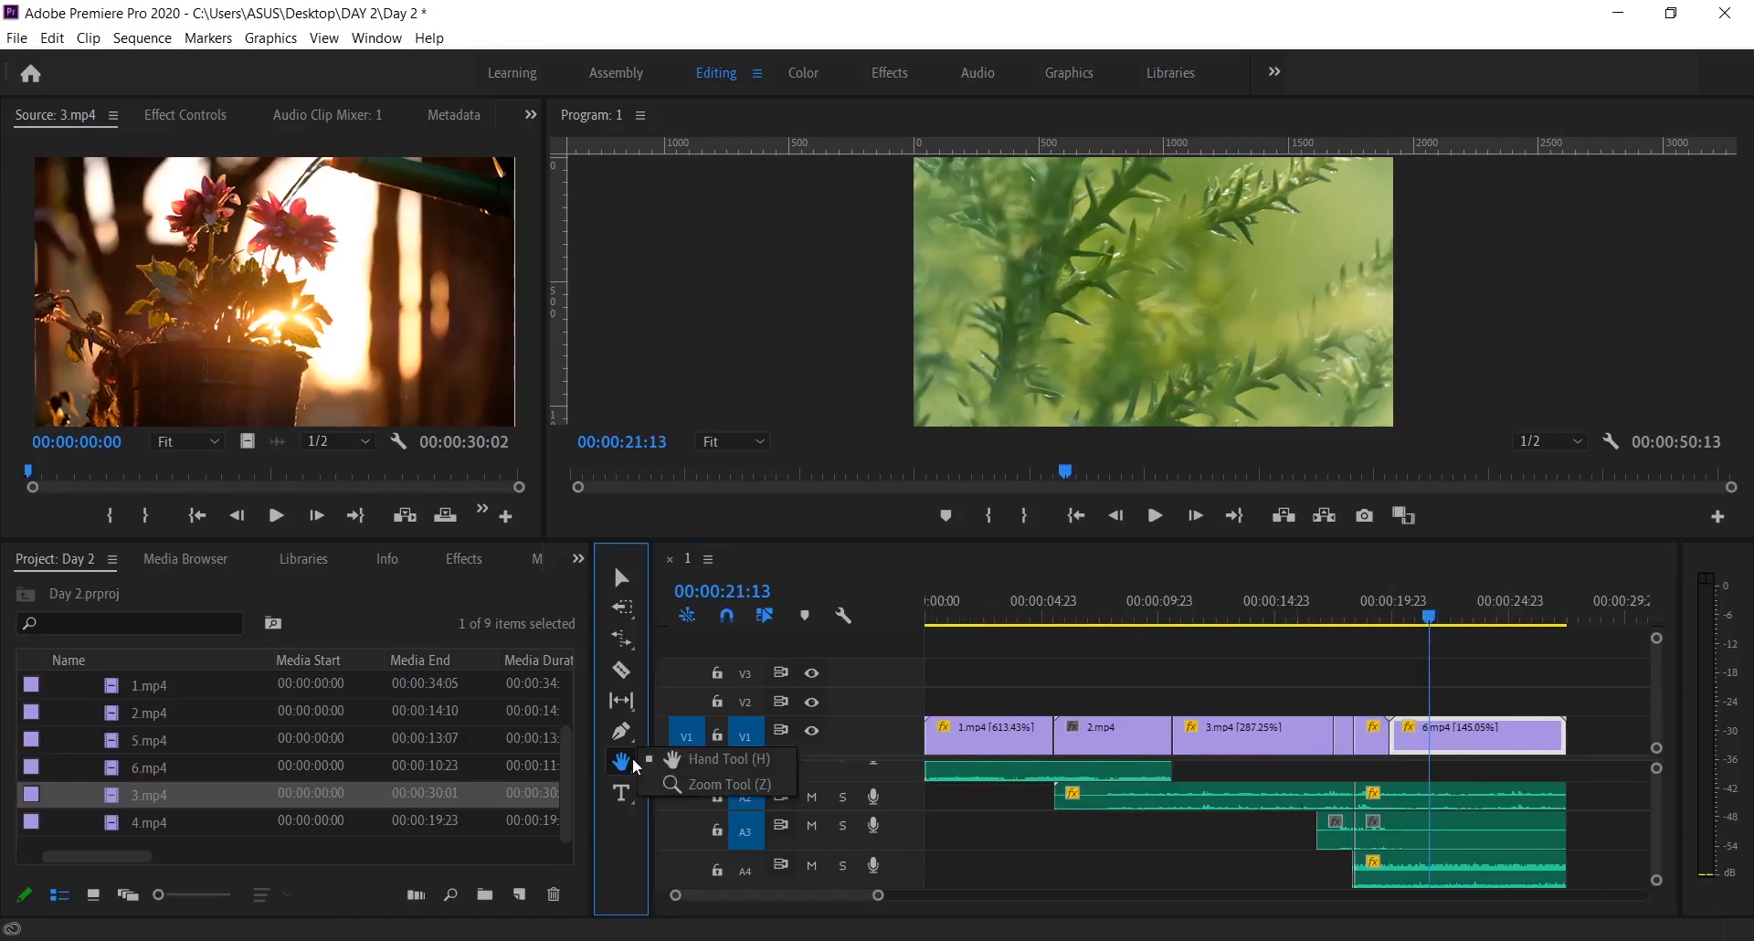
left_click(687, 779)
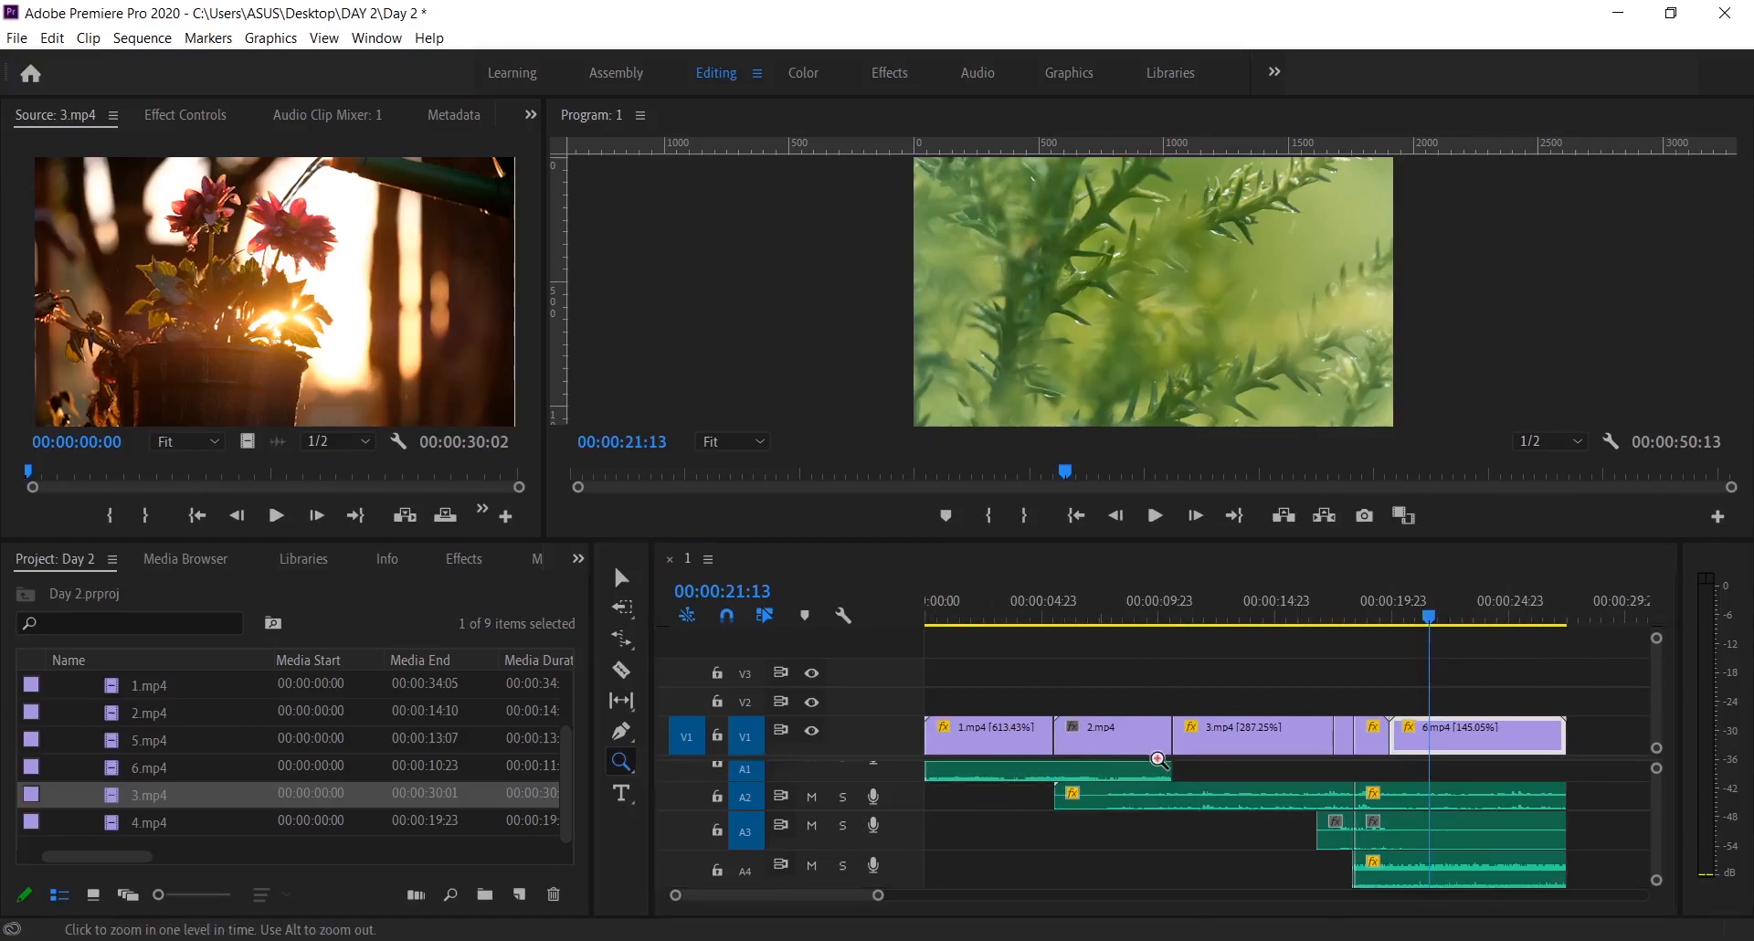
left_click(1124, 731)
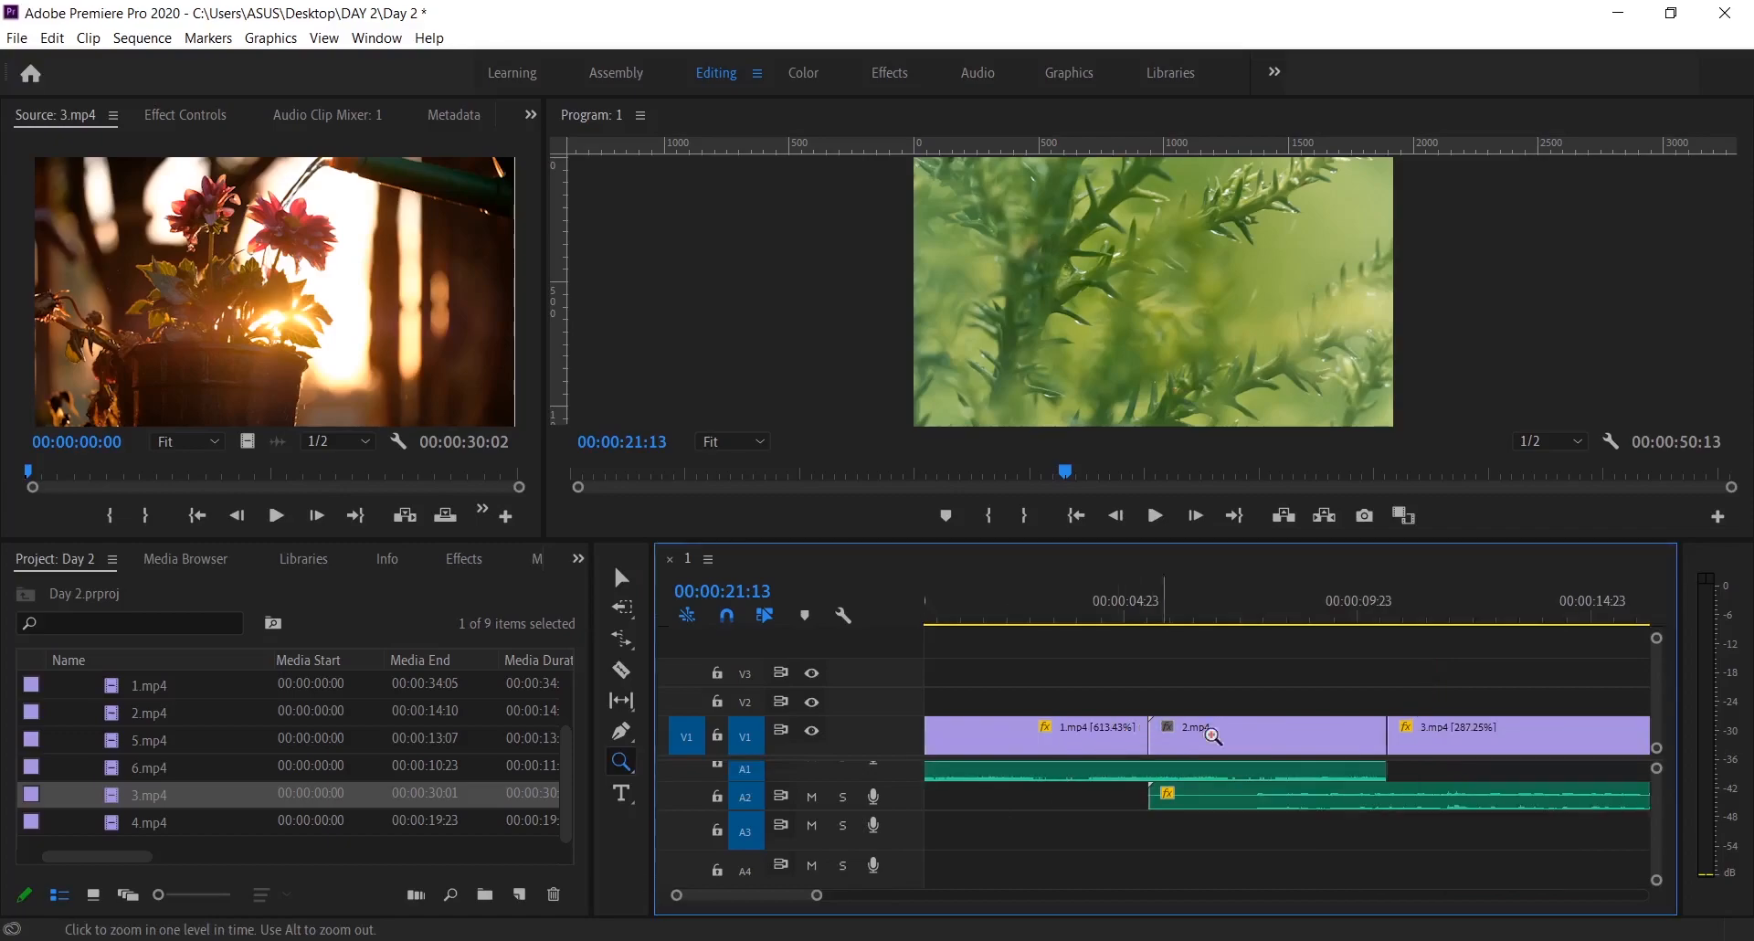
left_click(1385, 755)
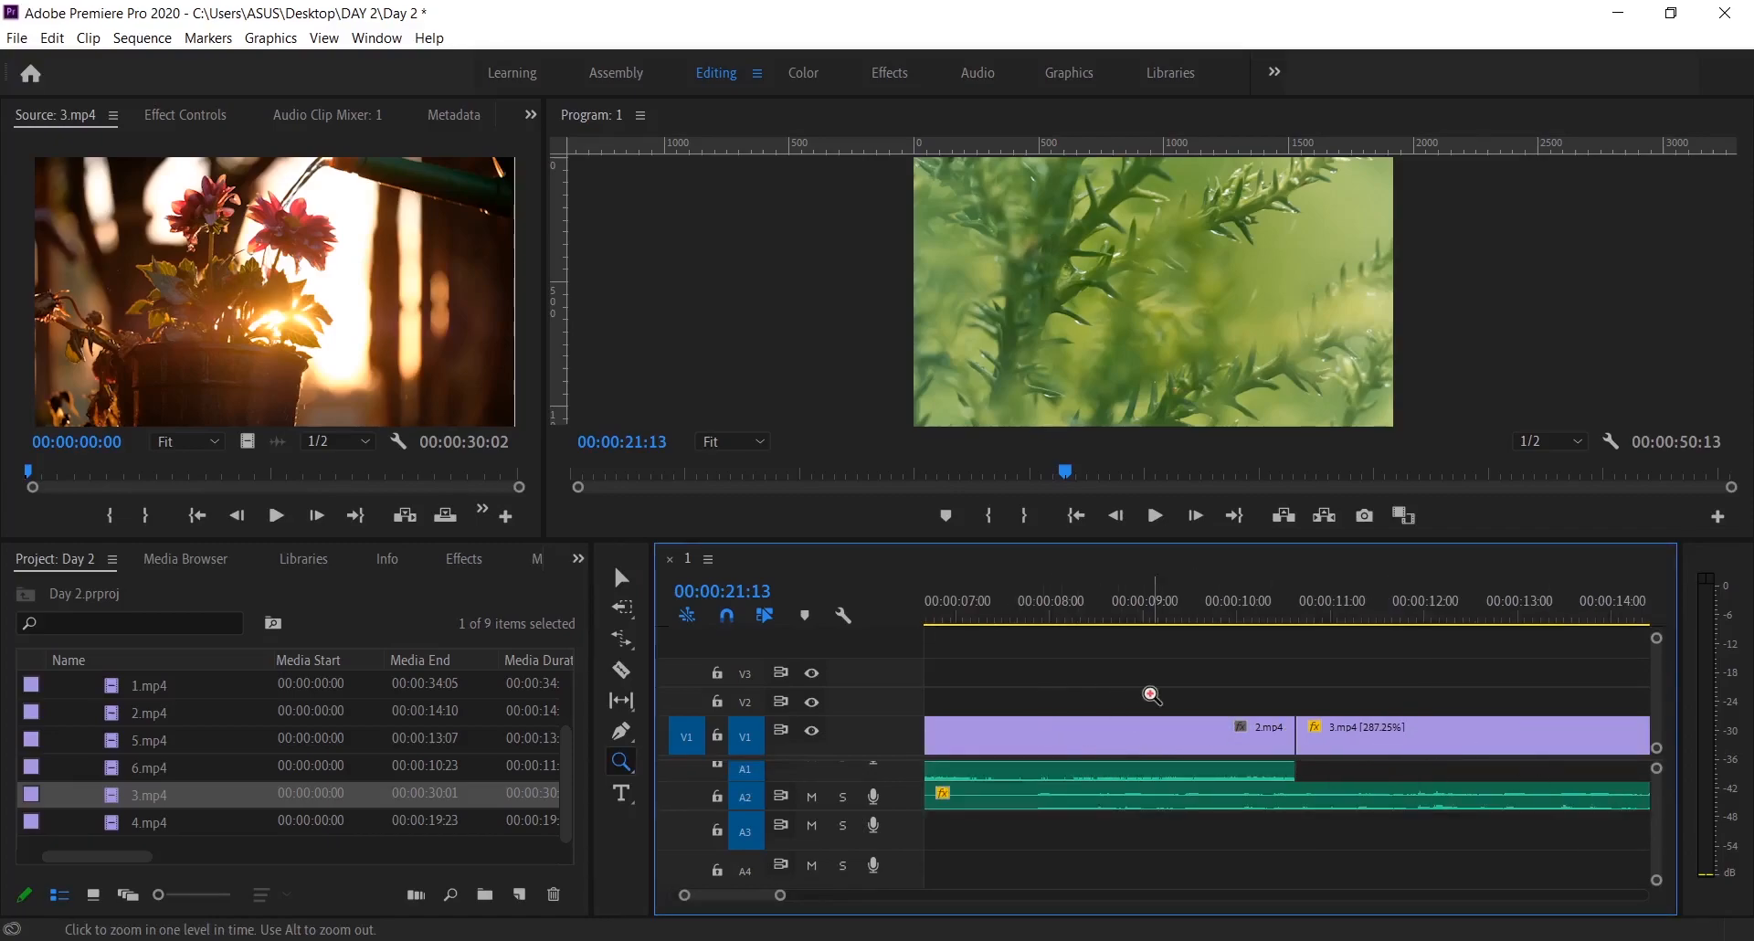